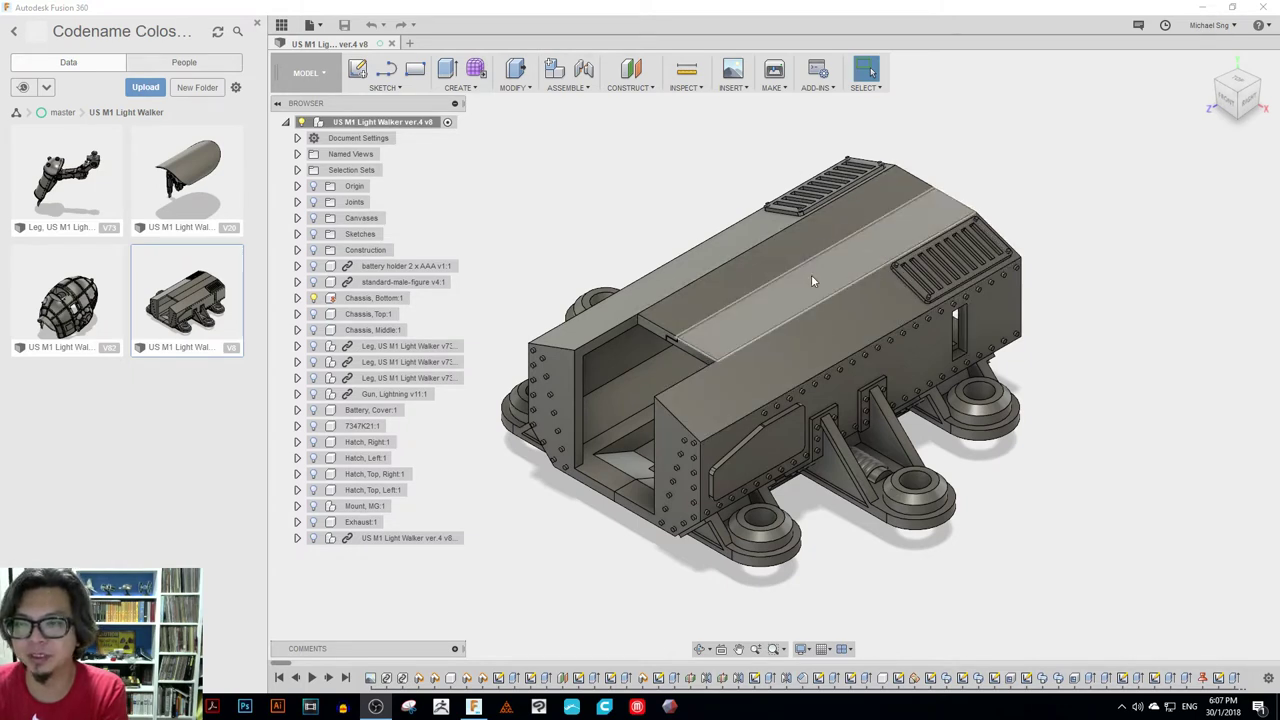
- Expand Chassis, Bottom:1 and its Bodies folder, toggling Body41 off and back on
click(297, 298)
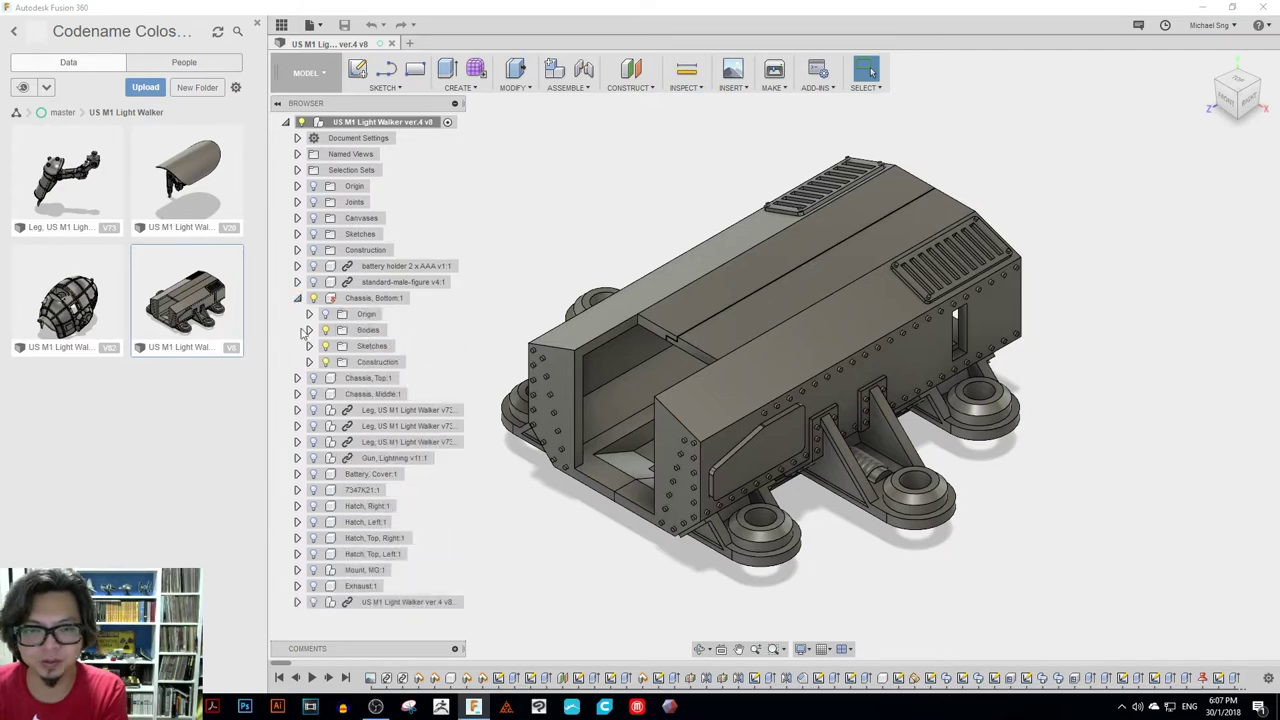
click(309, 330)
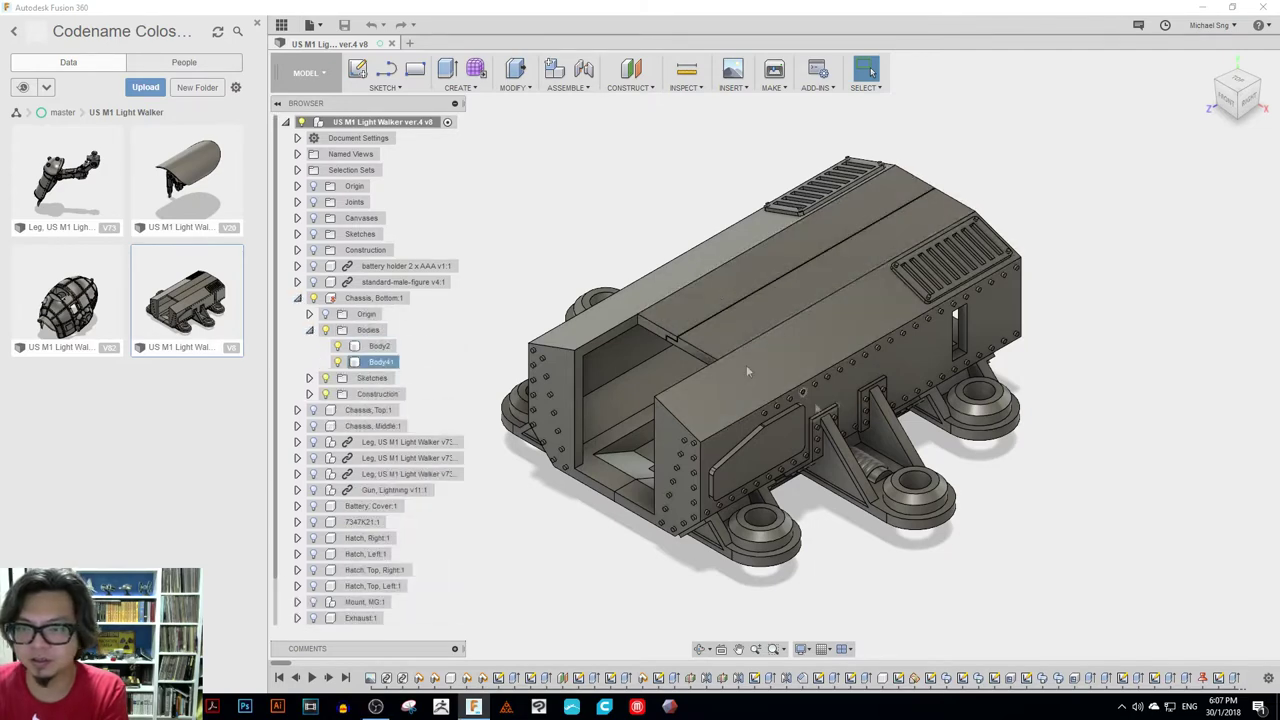
click(337, 362)
click(338, 362)
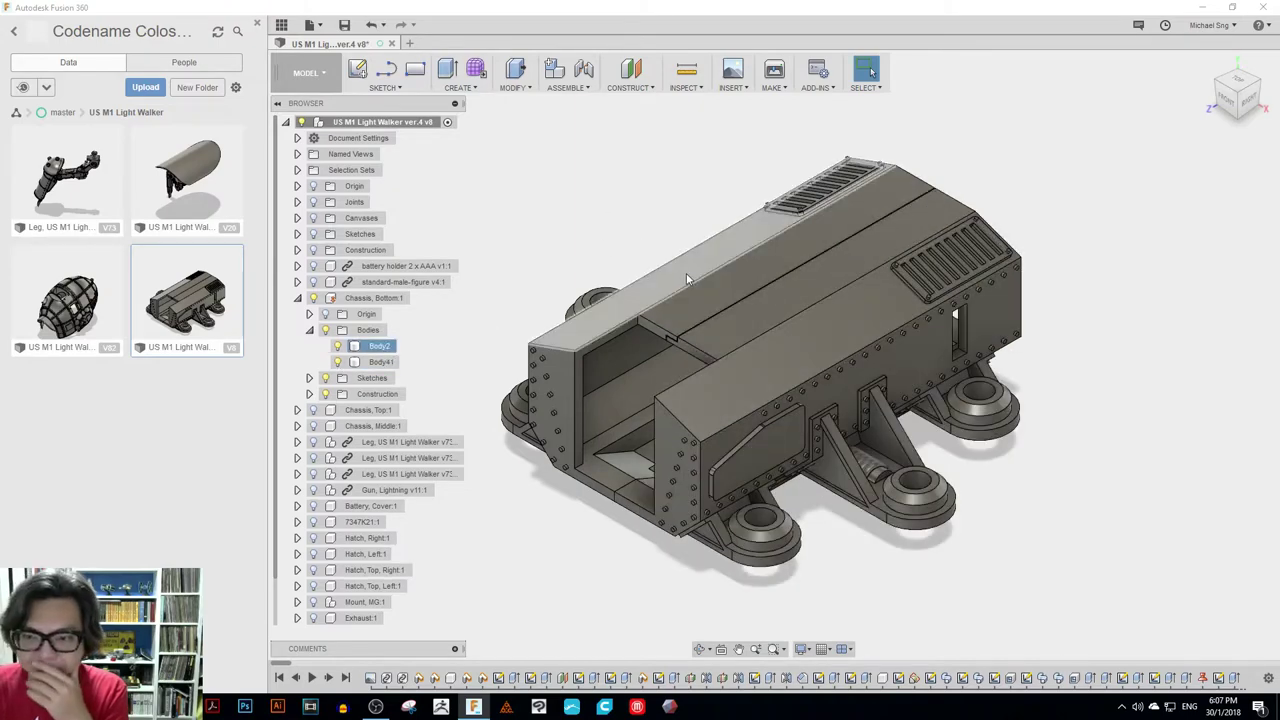
- Orbit the chassis to inspect how Body2 and Body41 fit together from below
click(705, 284)
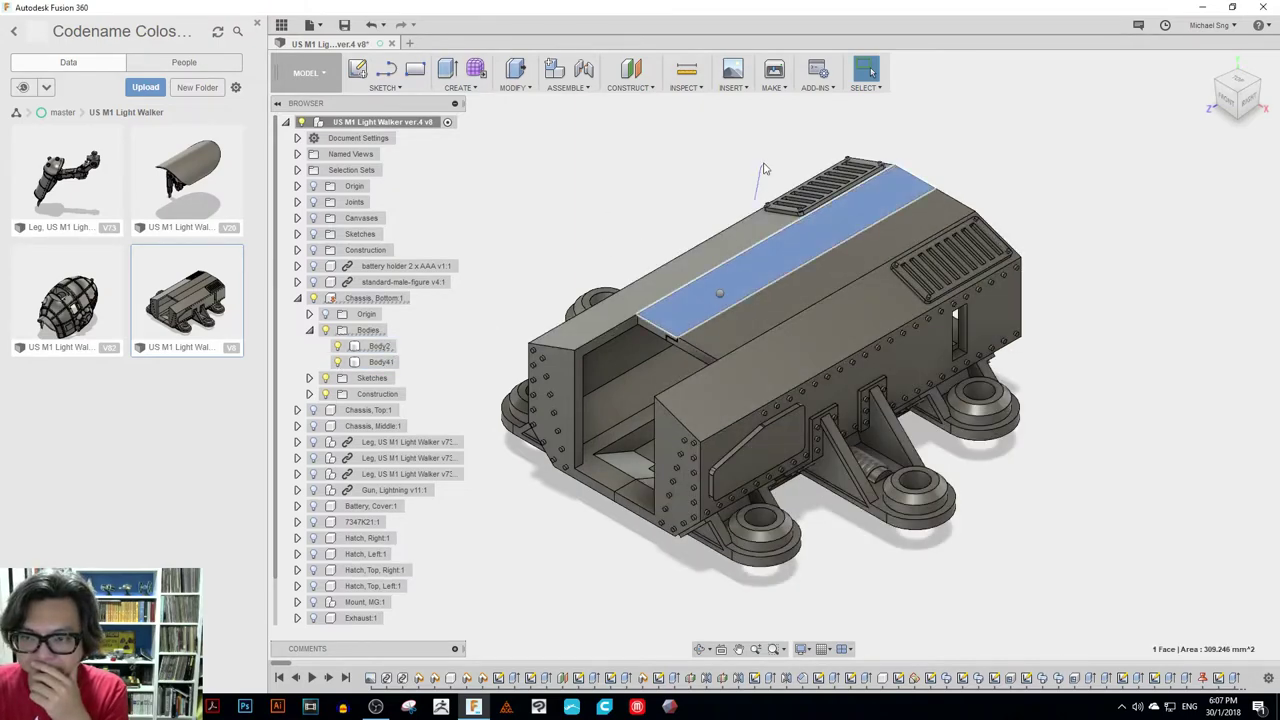
right_drag(1038, 260, 1065, 148)
drag(1043, 200, 1050, 330)
- Save Body2 as an STL with the default mesh settings, named Body-Bot-Right
key(Escape)
right_click(385, 345)
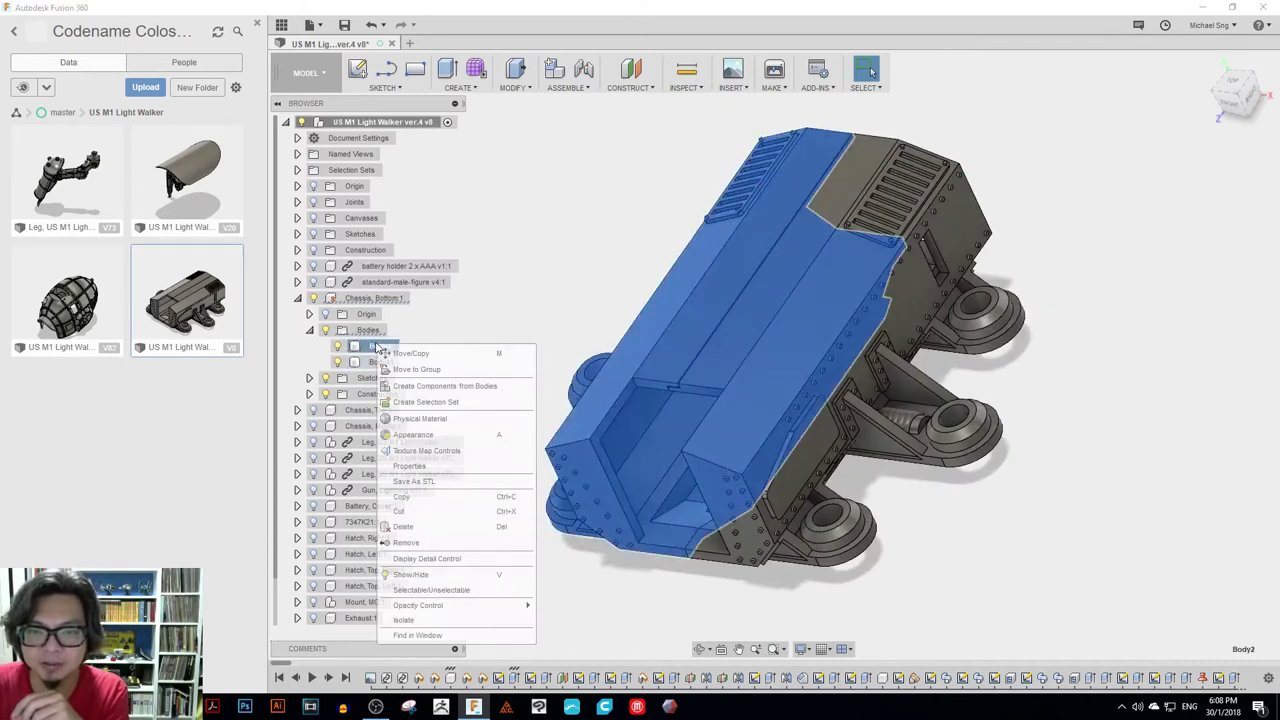
click(413, 481)
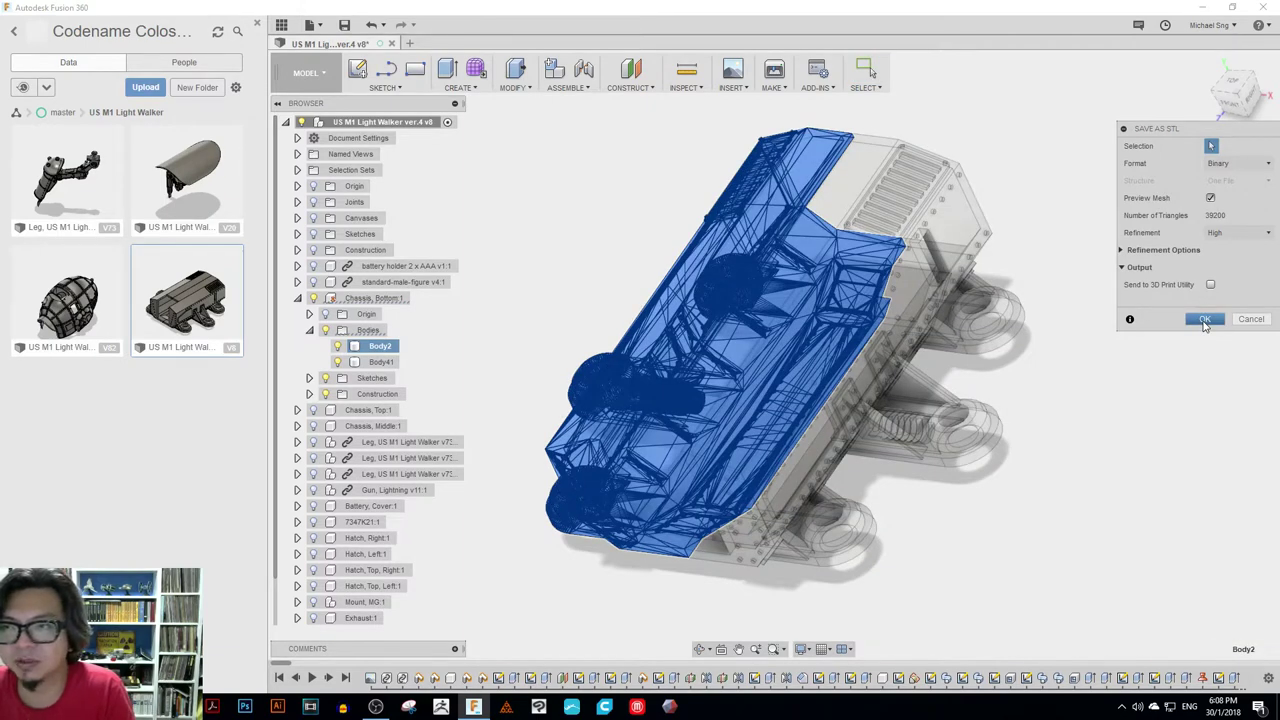
click(1205, 320)
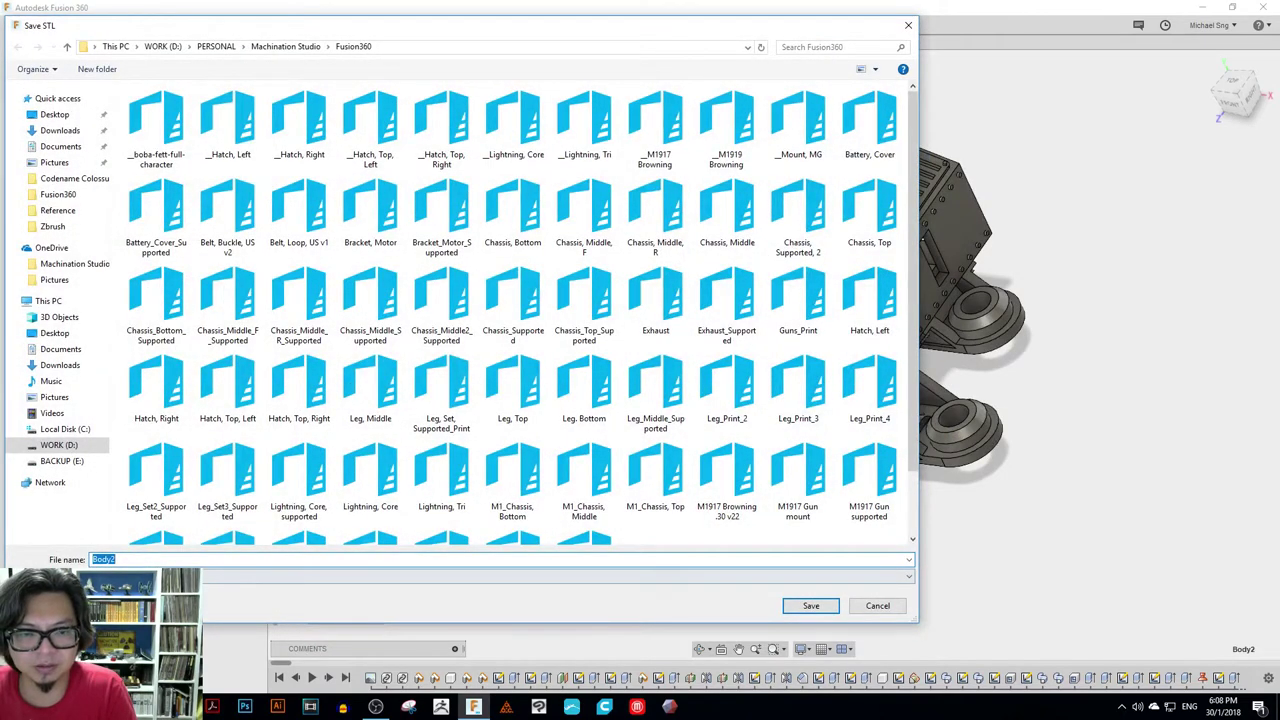
click(137, 559)
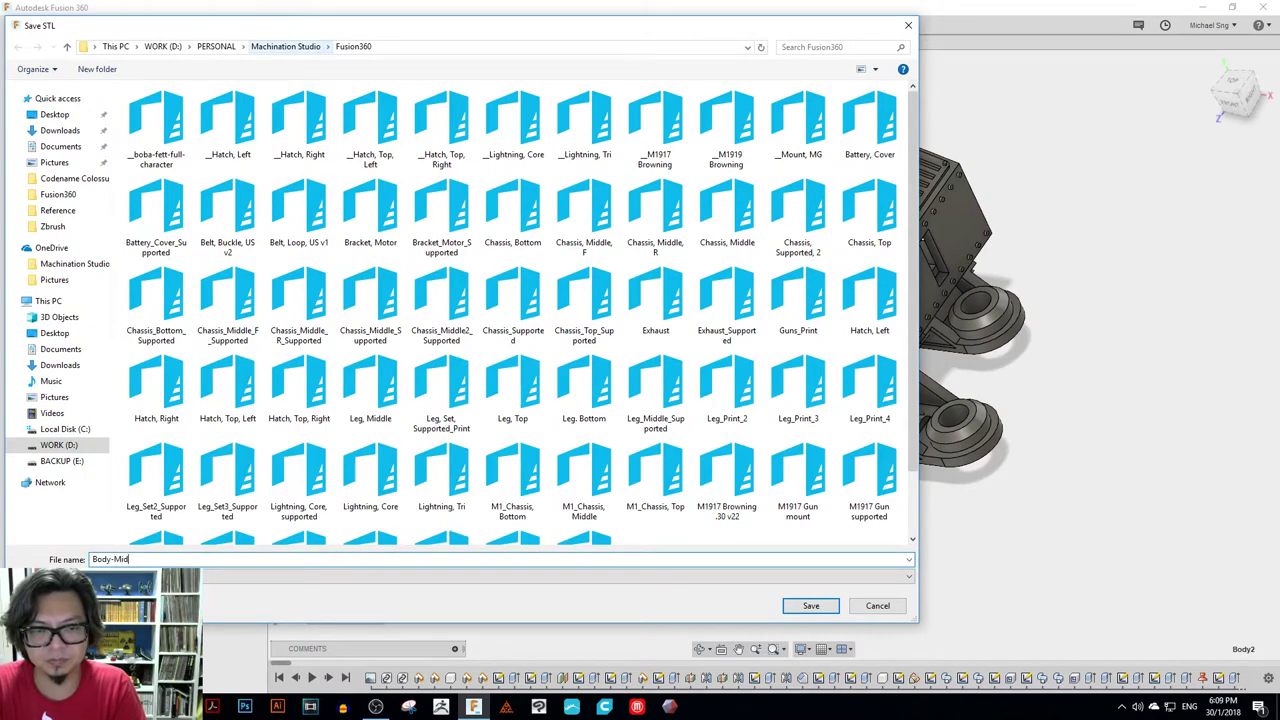
text(-Bot-Right)
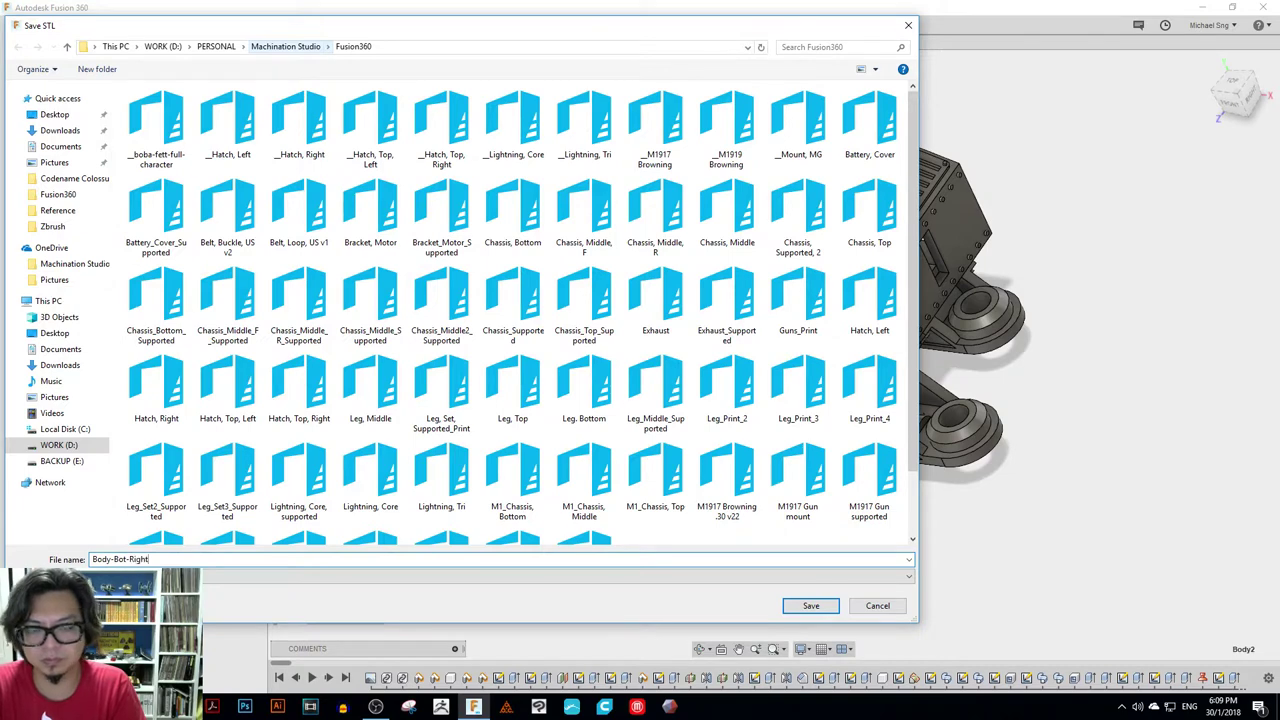
key(Return)
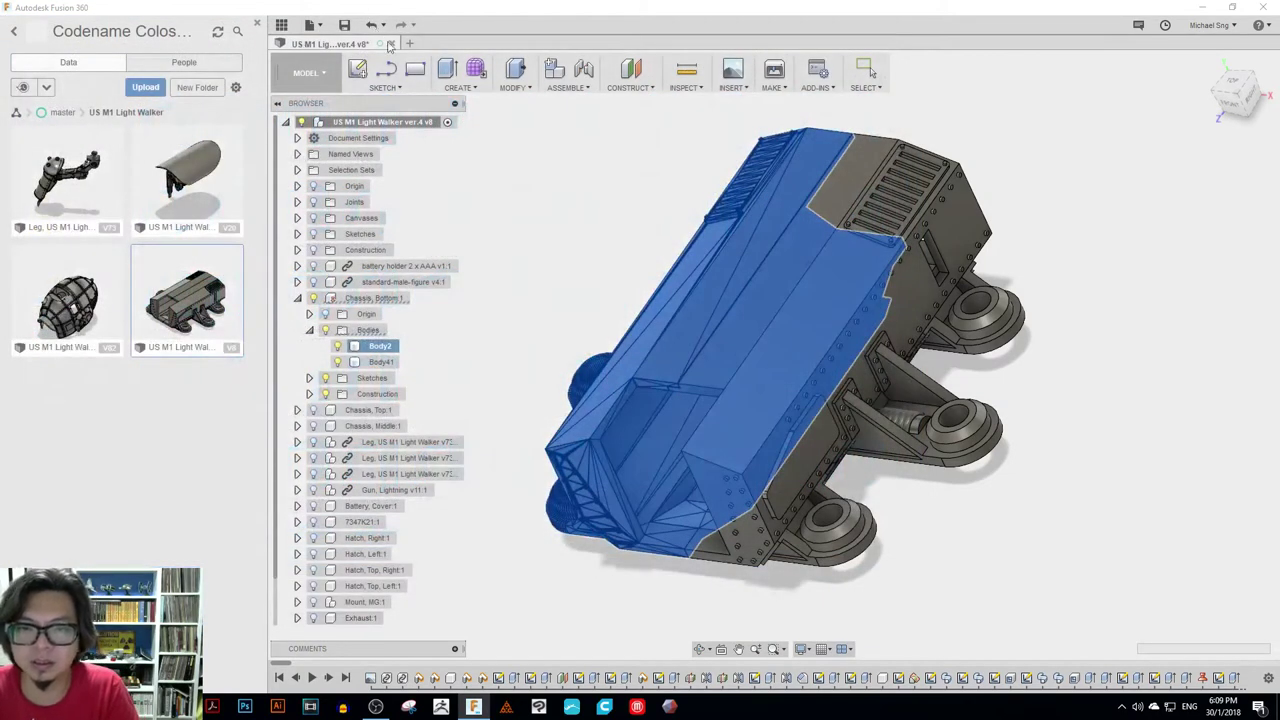
key(Escape)
- Save Body41 as an STL with the default mesh settings, named Body-Bot-Left
right_click(381, 362)
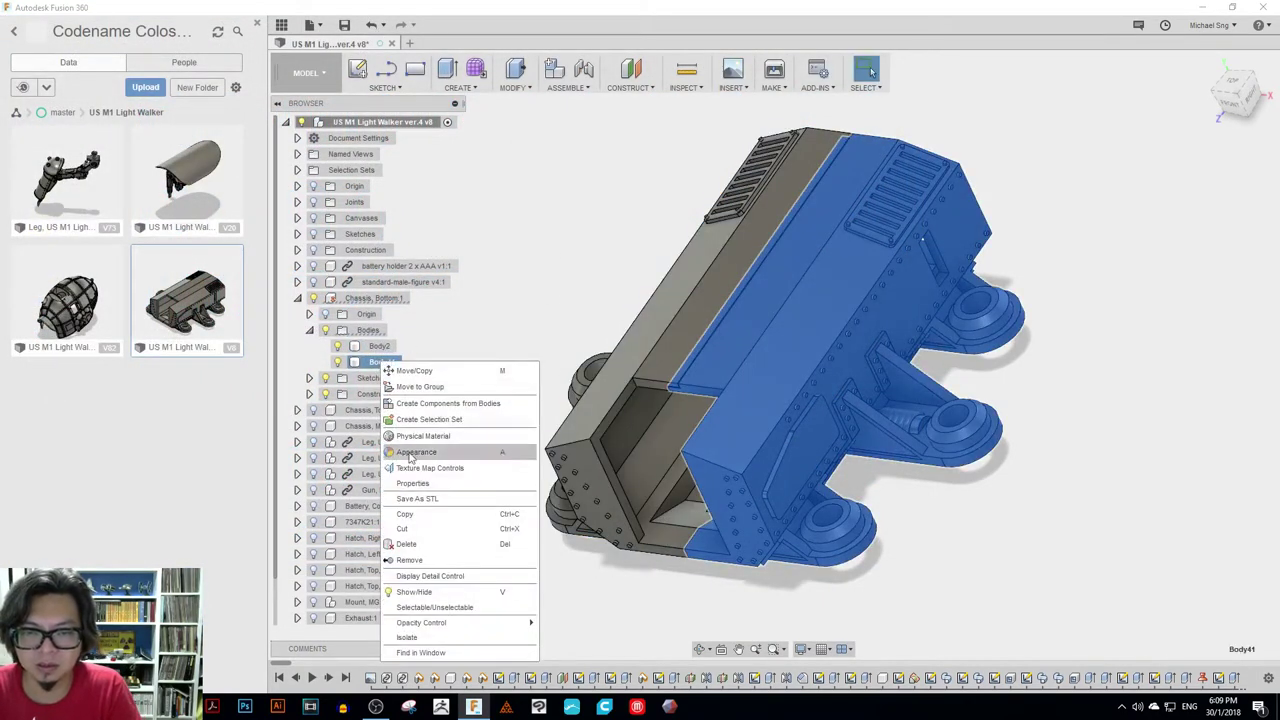
click(420, 498)
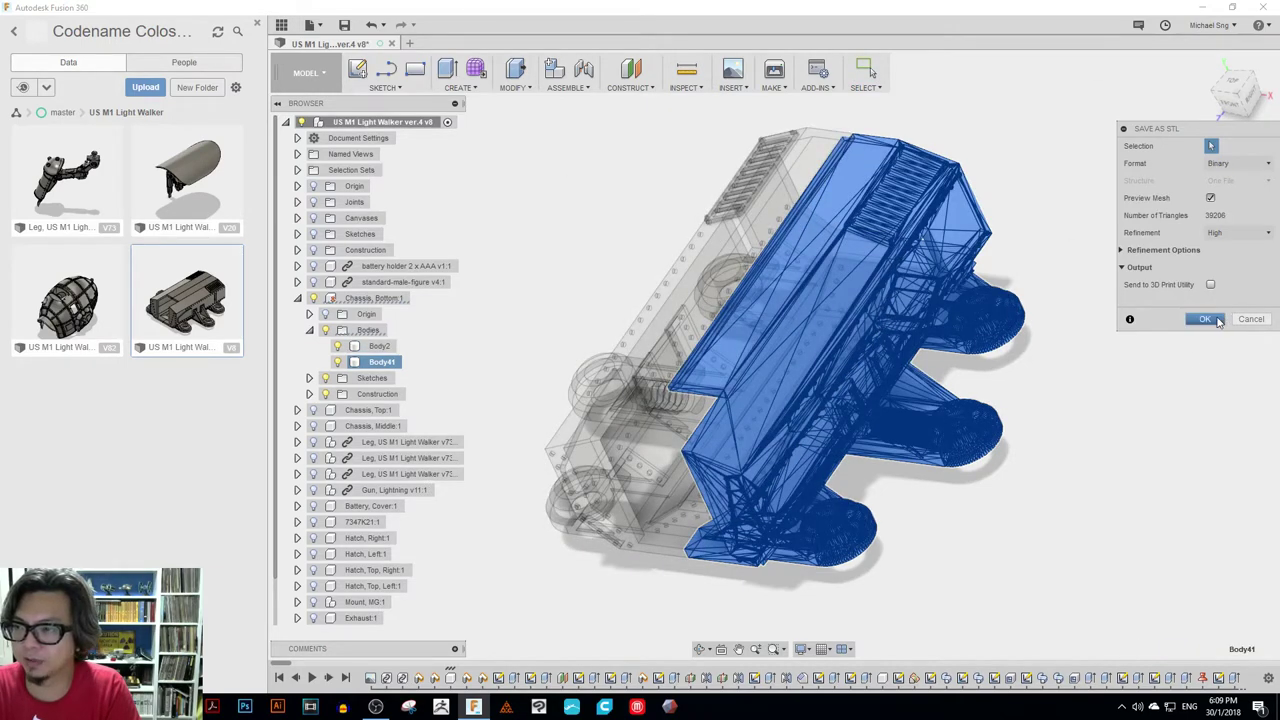
click(1214, 320)
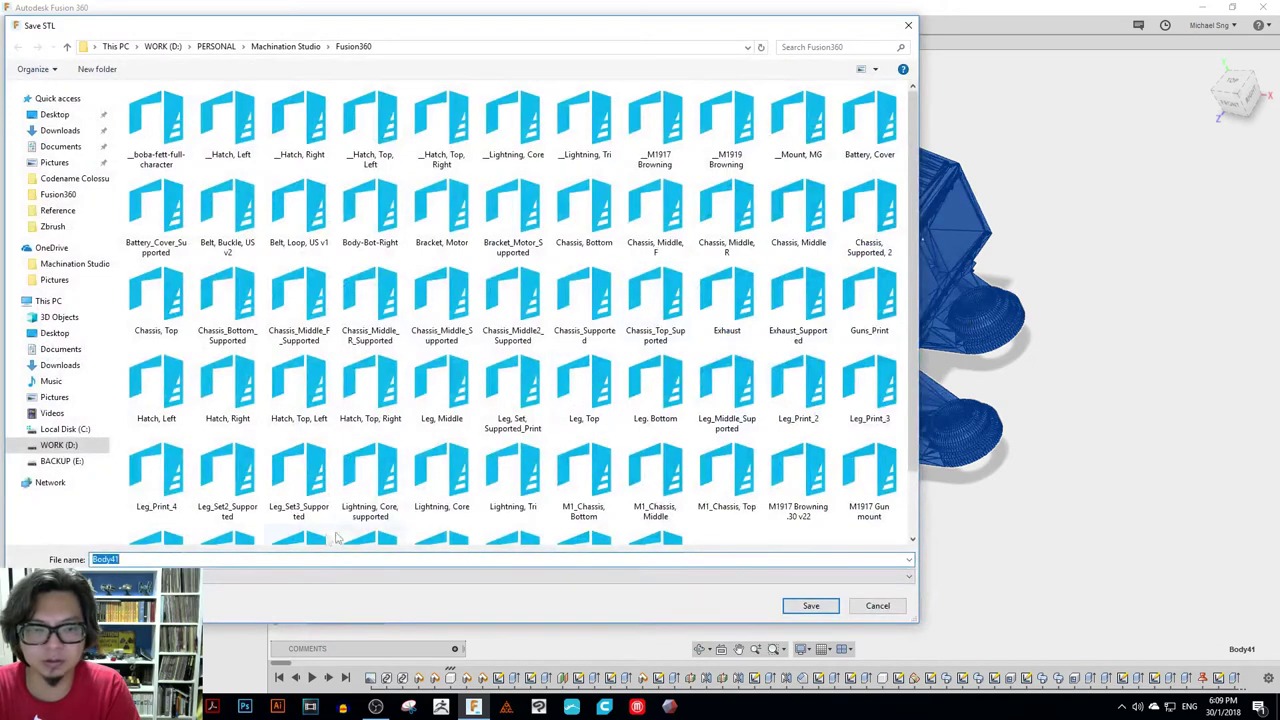
text(Body,)
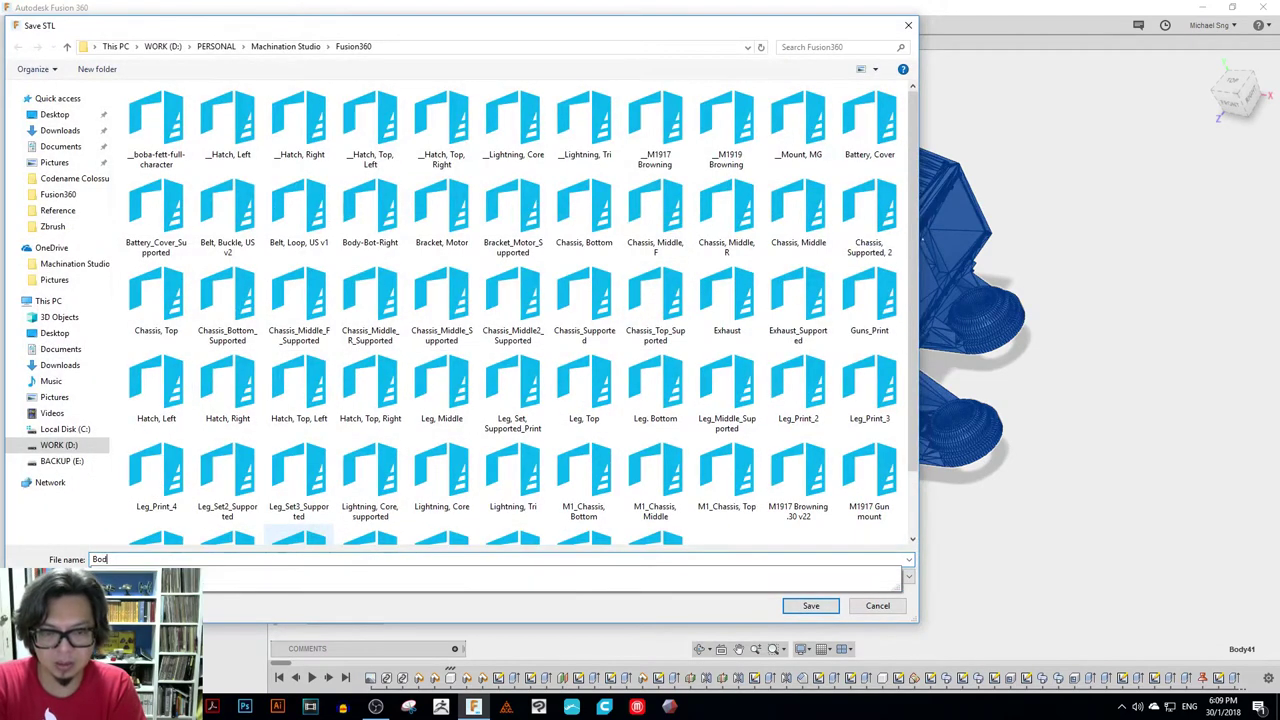
key(BackSpace)
text(-)
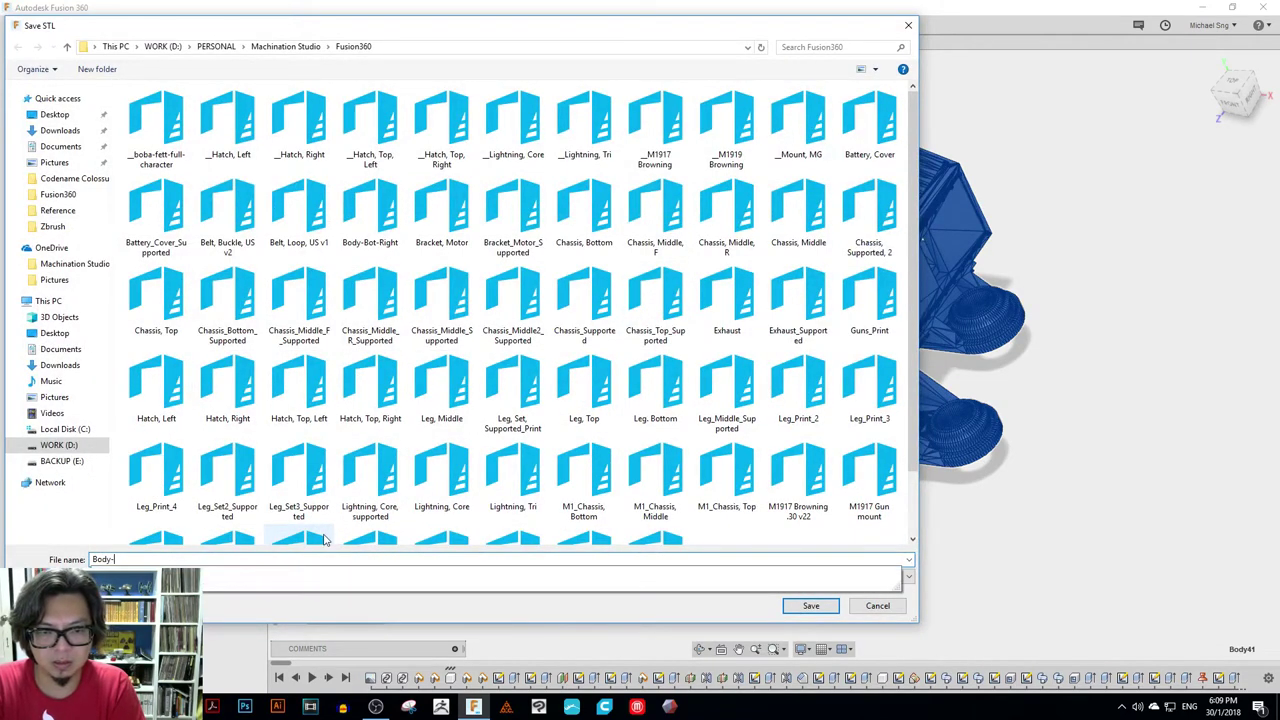
text(Bot-)
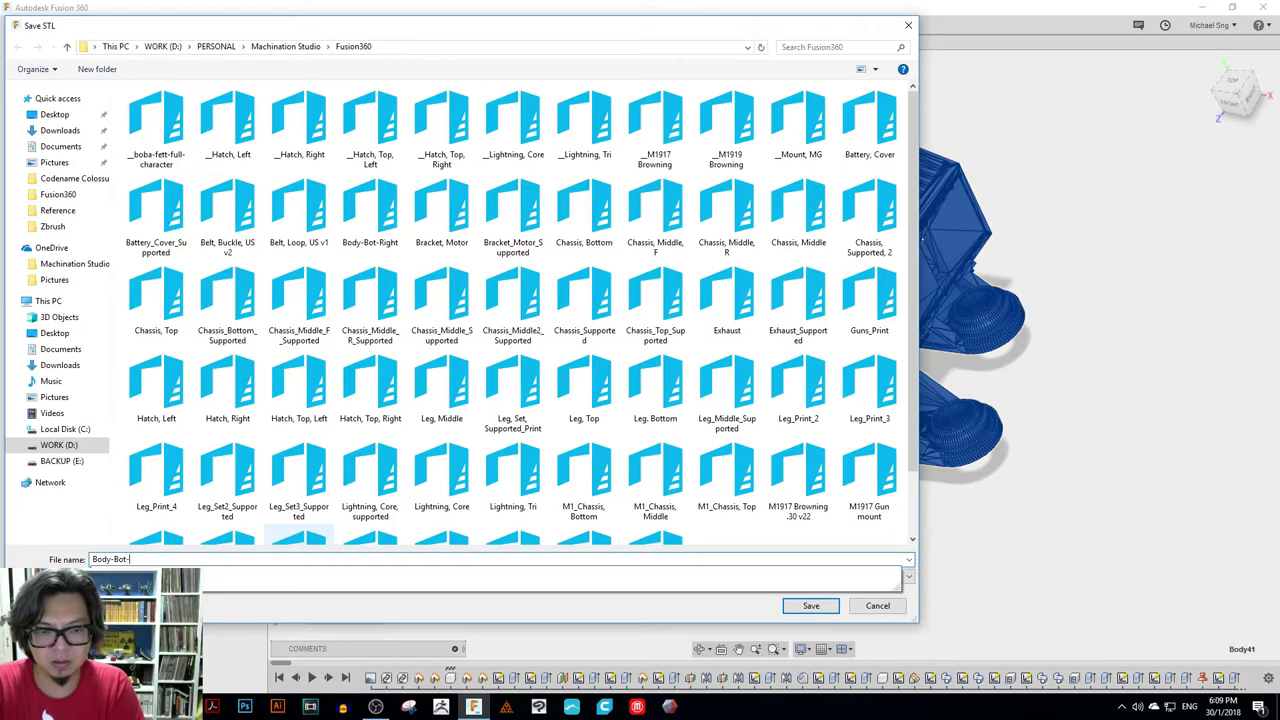
text(Left)
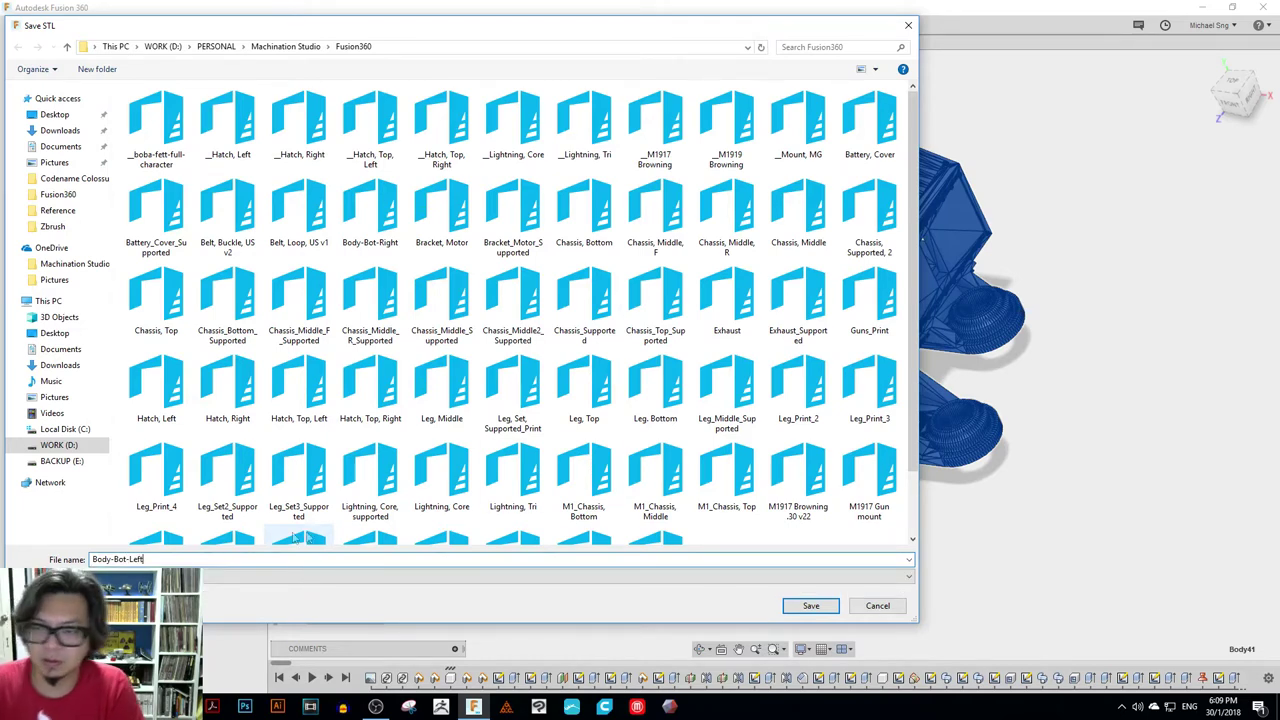
click(810, 606)
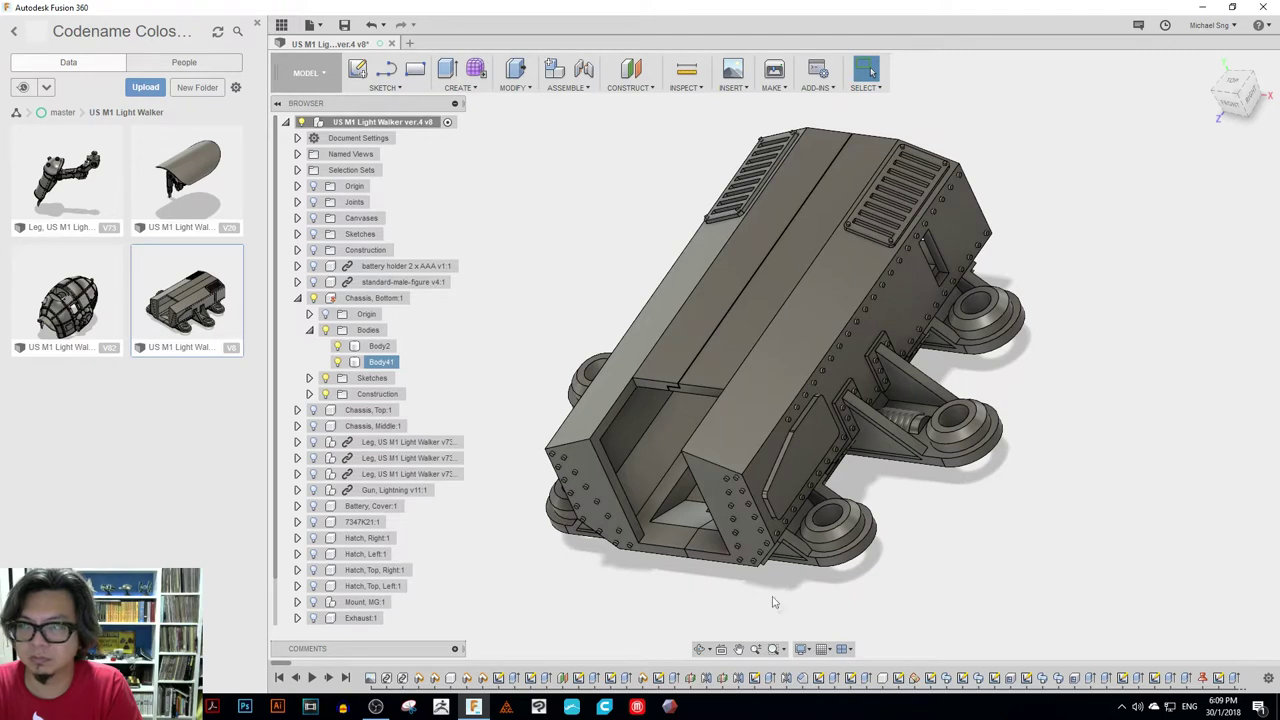
- Close the Fusion 360 design and start adding a model to the Peopoly_moai layout
click(1267, 7)
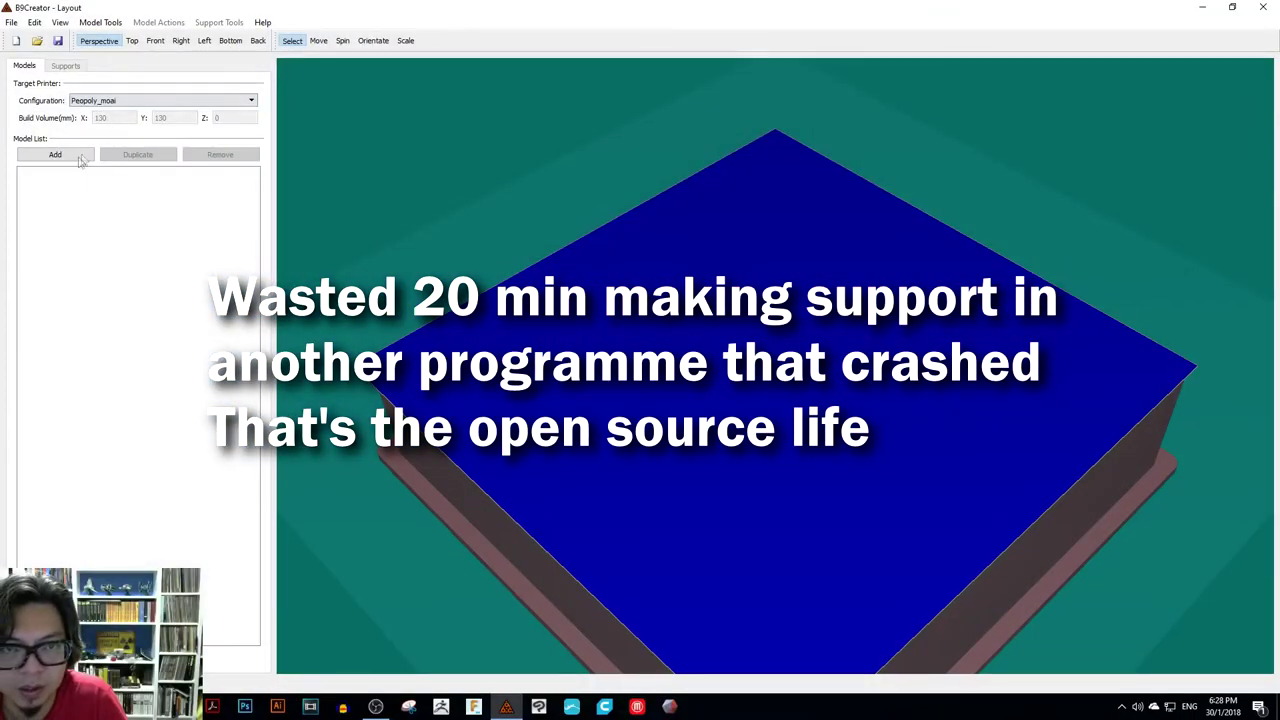
click(60, 158)
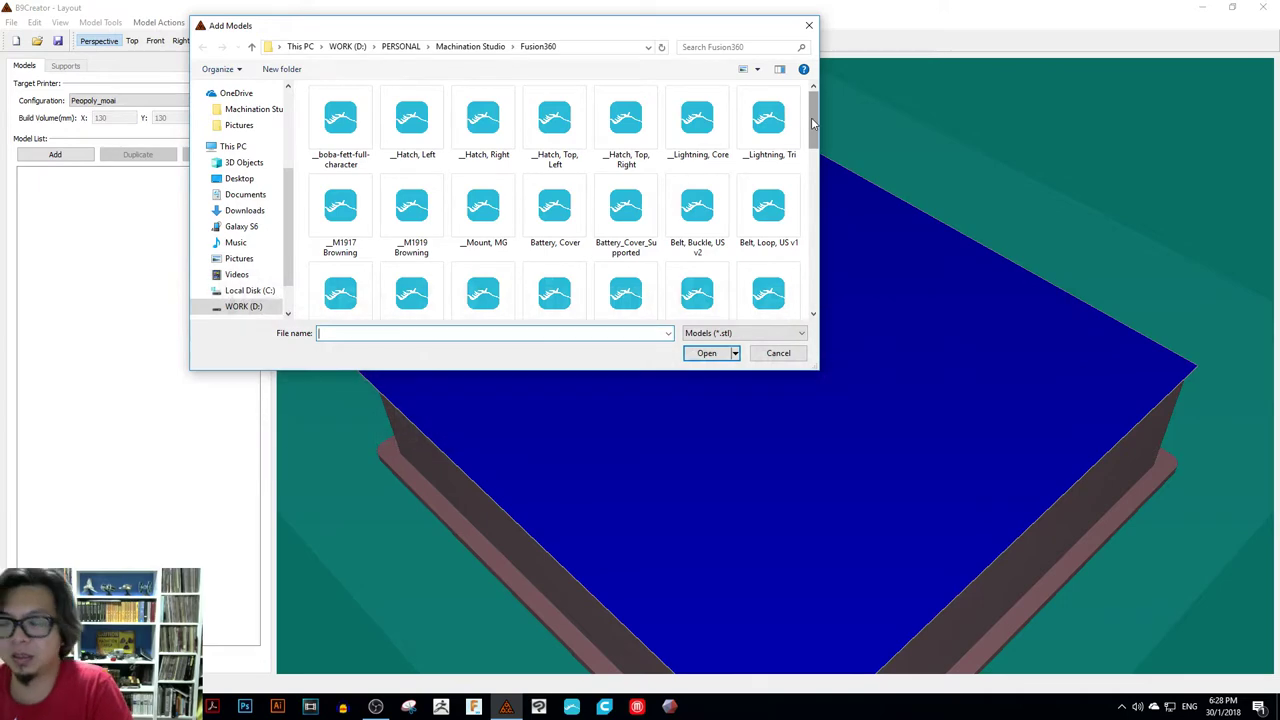
- Load Body-Bot-Right into the layout and tilt it to a new print orientation
drag(813, 122, 823, 138)
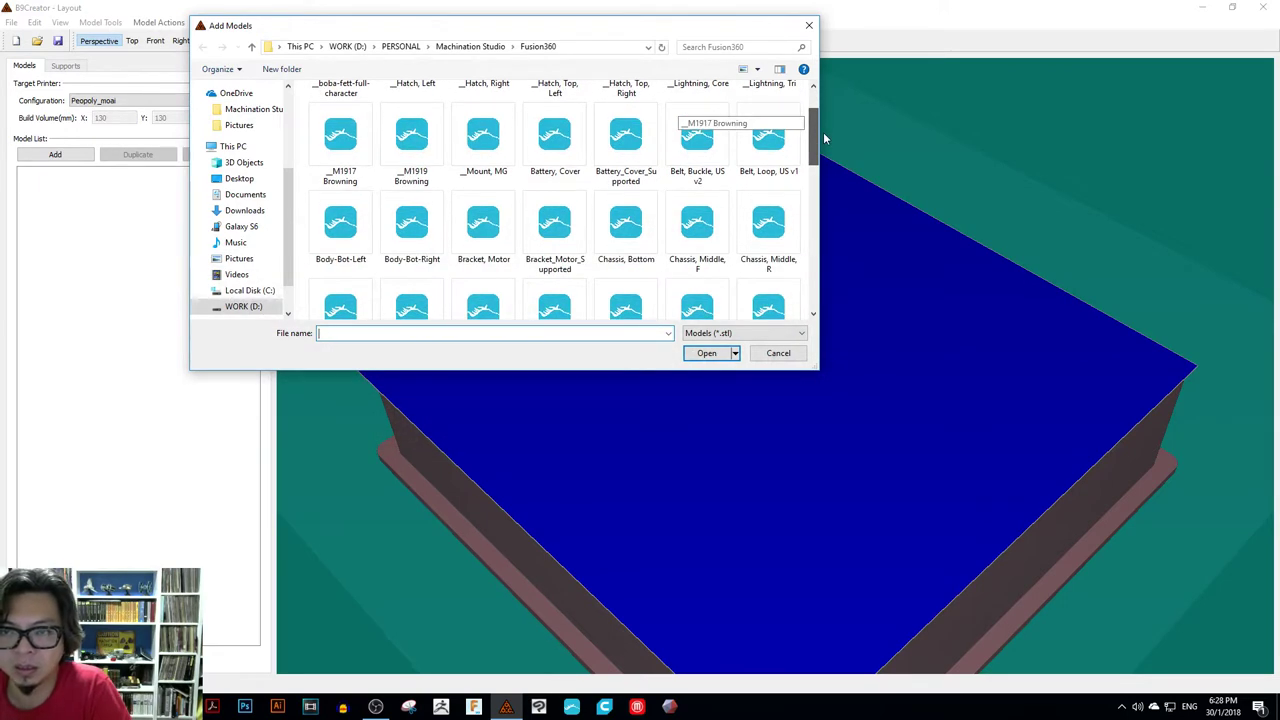
drag(823, 132, 823, 140)
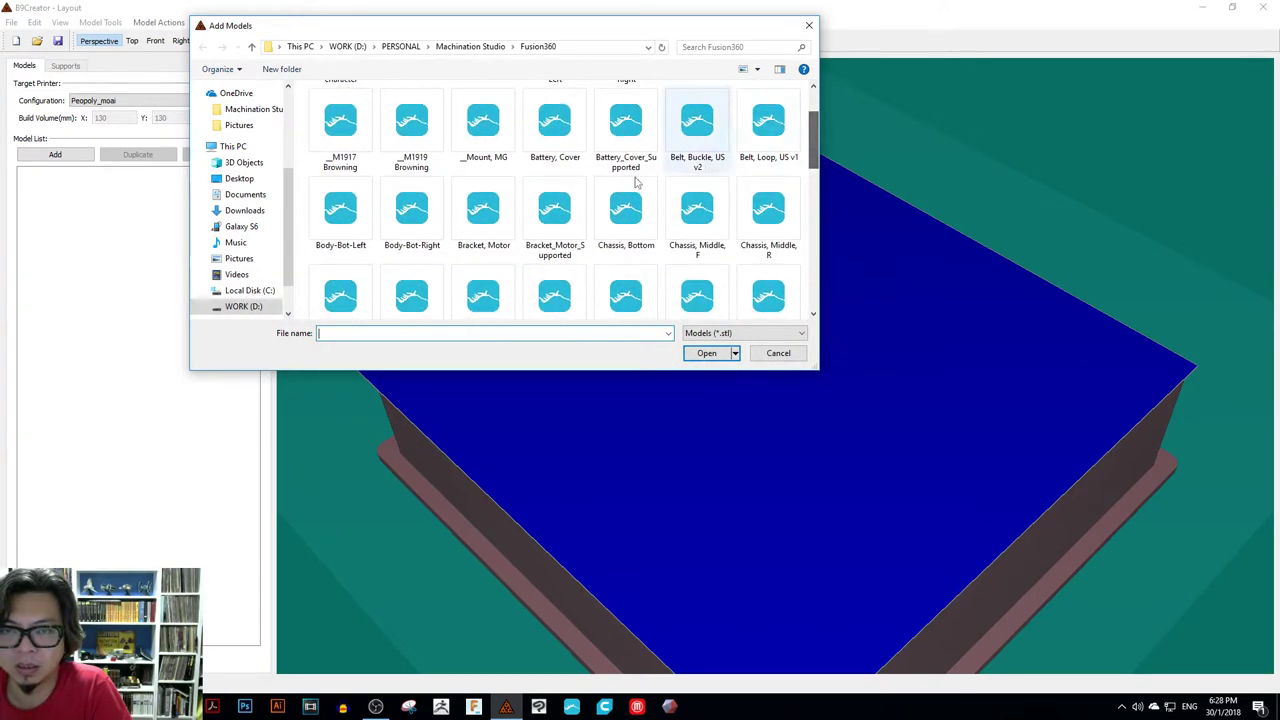
double_click(411, 208)
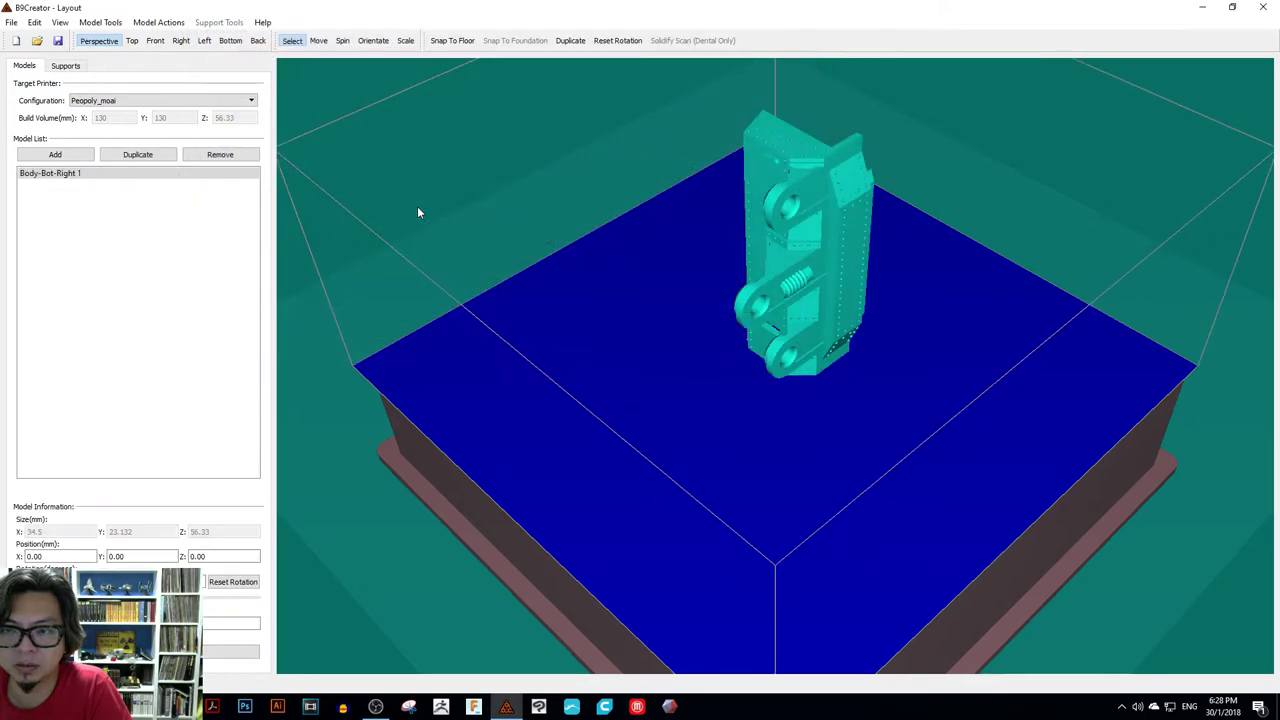
right_drag(417, 206, 849, 212)
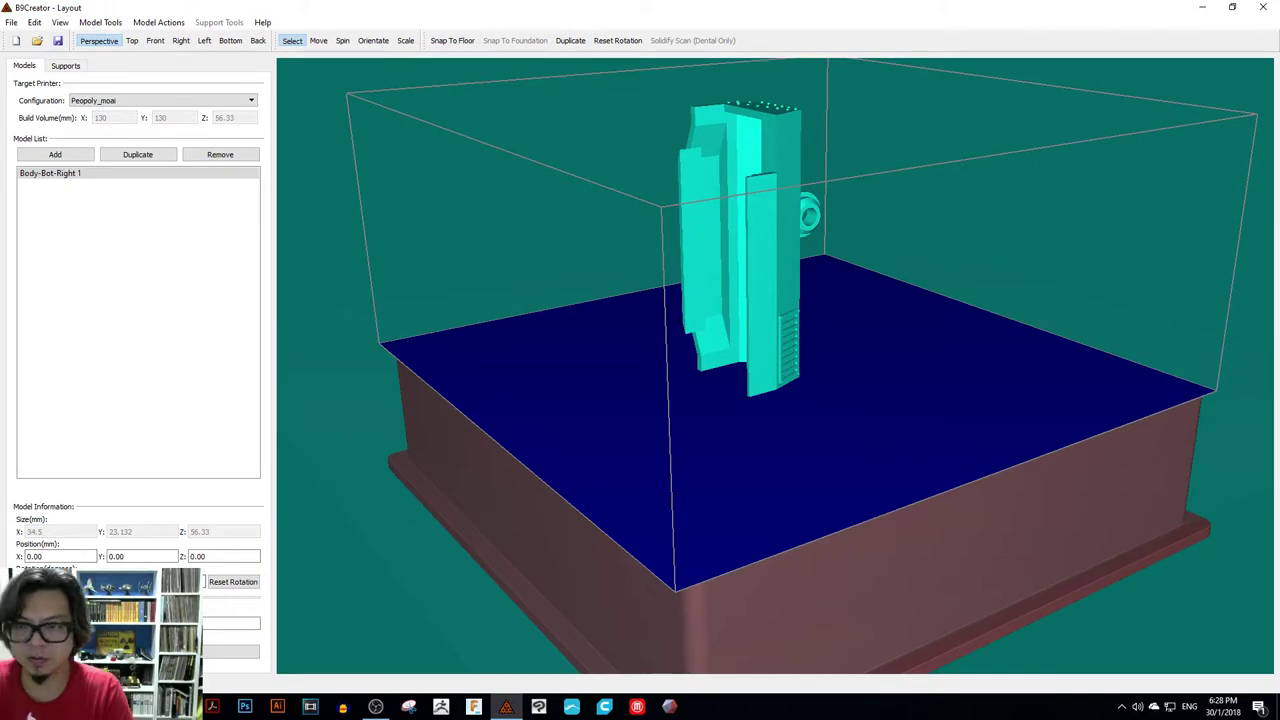
key(Return)
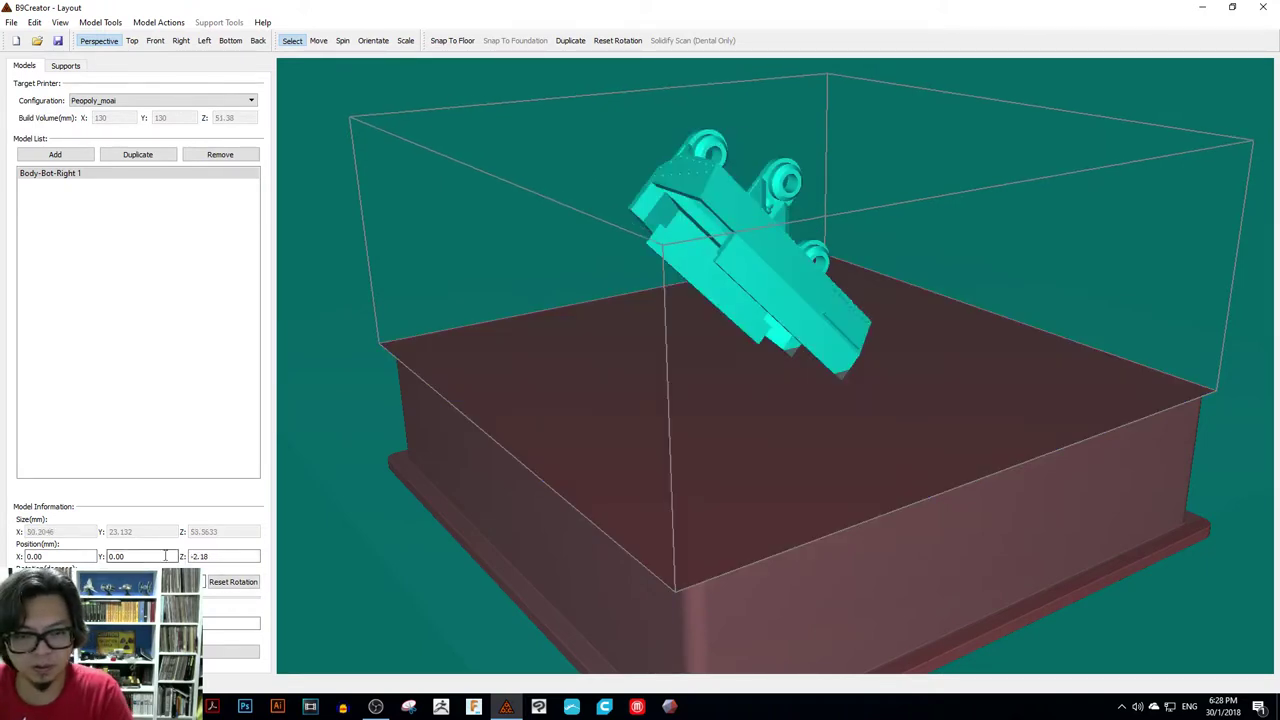
- Raise the part to Position Z 5 and move on to the Supports tab
double_click(216, 556)
text(5)
key(Return)
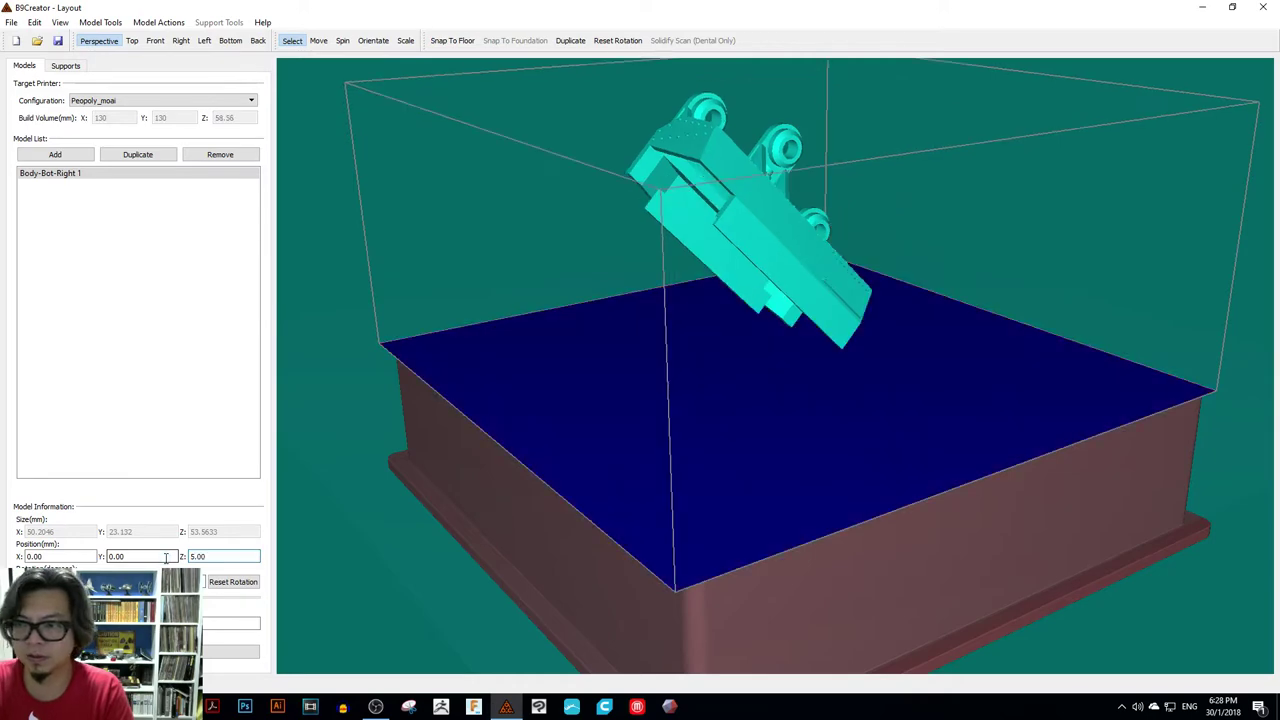
right_drag(806, 337, 630, 248)
click(72, 69)
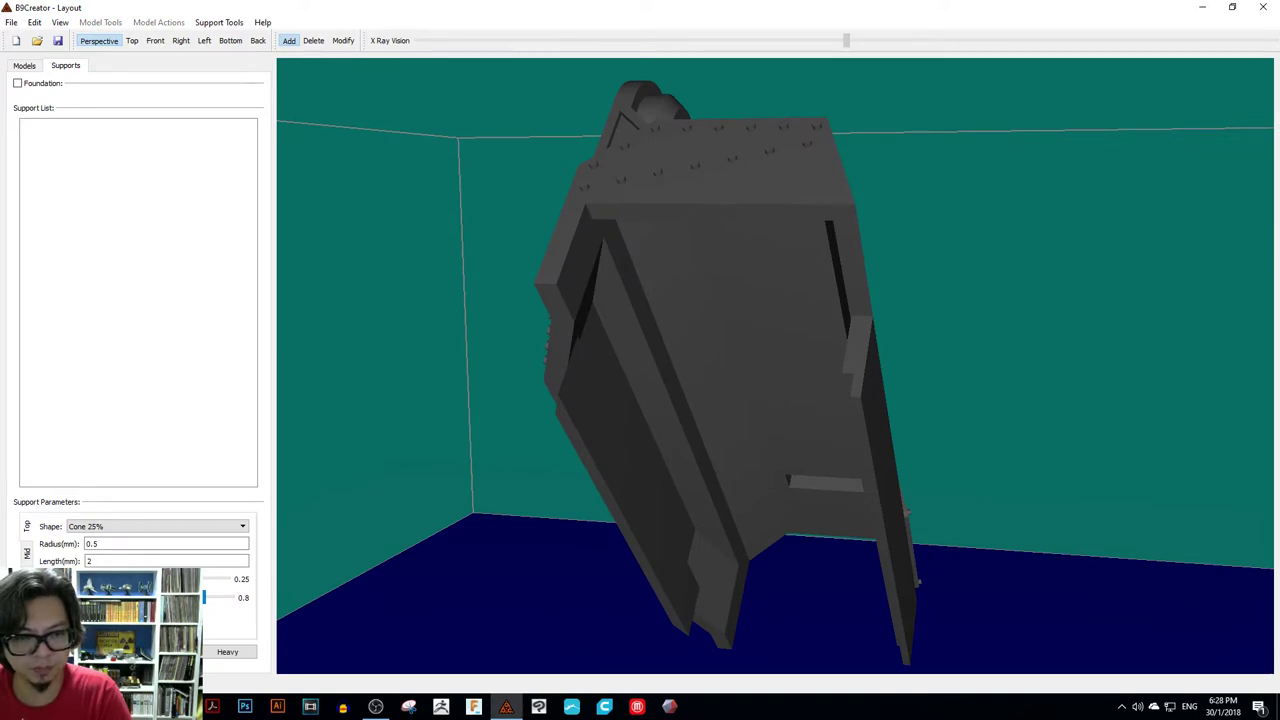
- Choose the Cone 75% support shape and add three supports under the part's lower edge
scroll(146, 531, up, 1)
click(146, 531)
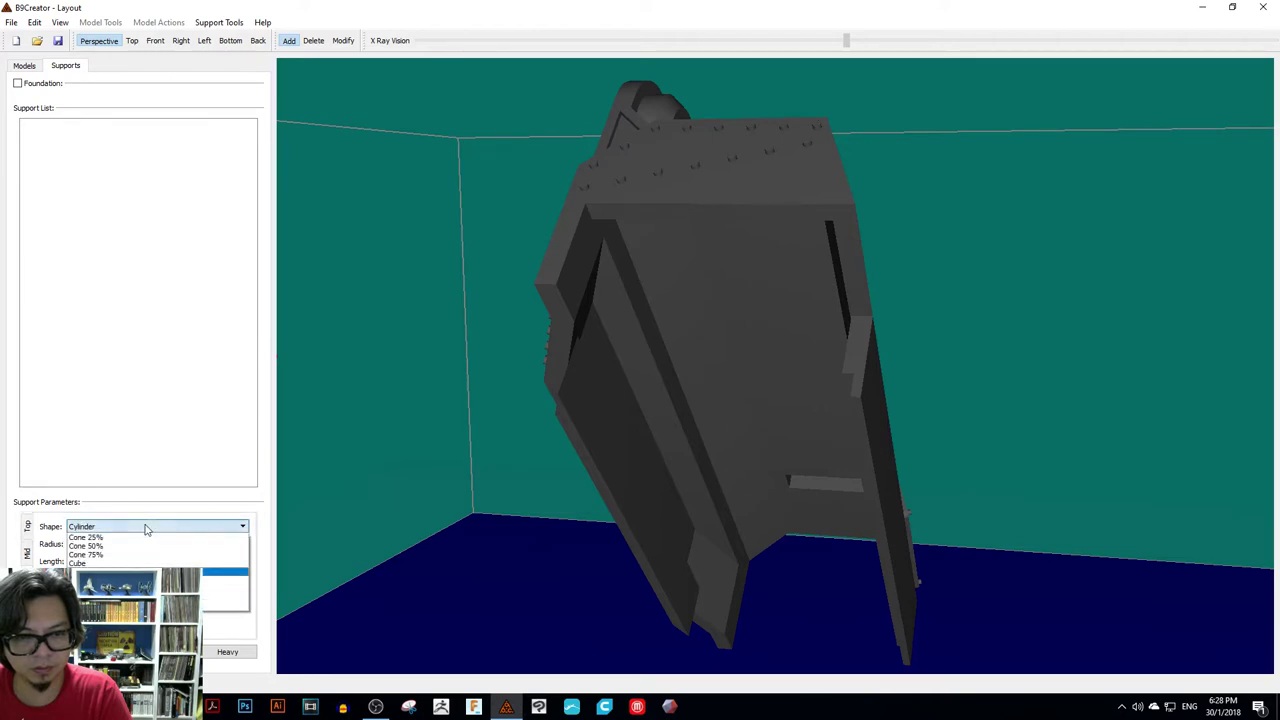
click(150, 581)
drag(390, 568, 431, 557)
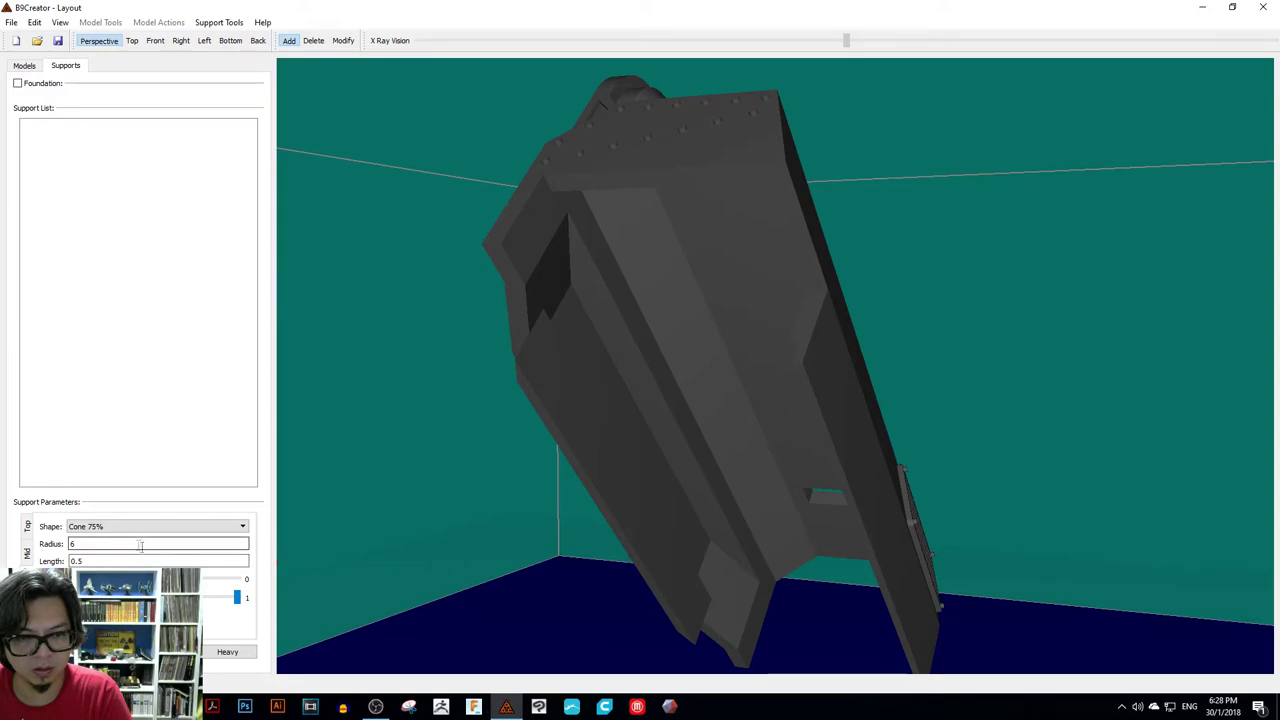
drag(560, 520, 596, 560)
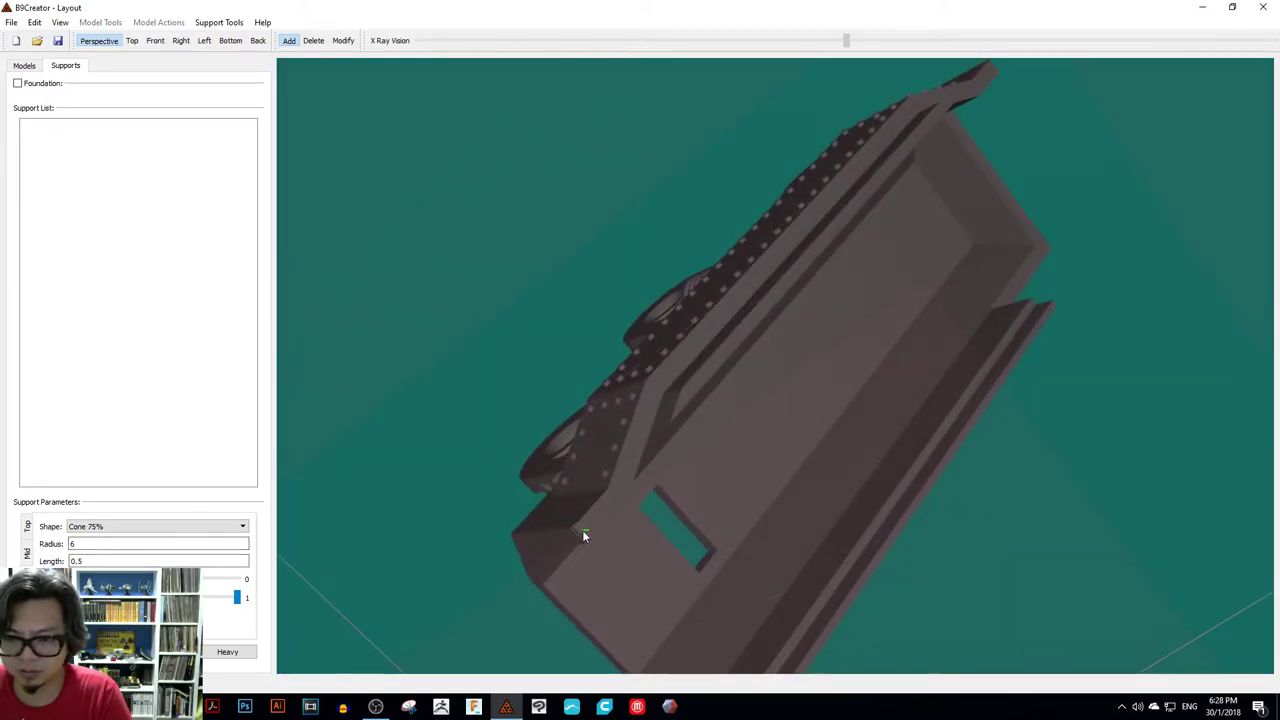
click(577, 527)
drag(598, 545, 677, 516)
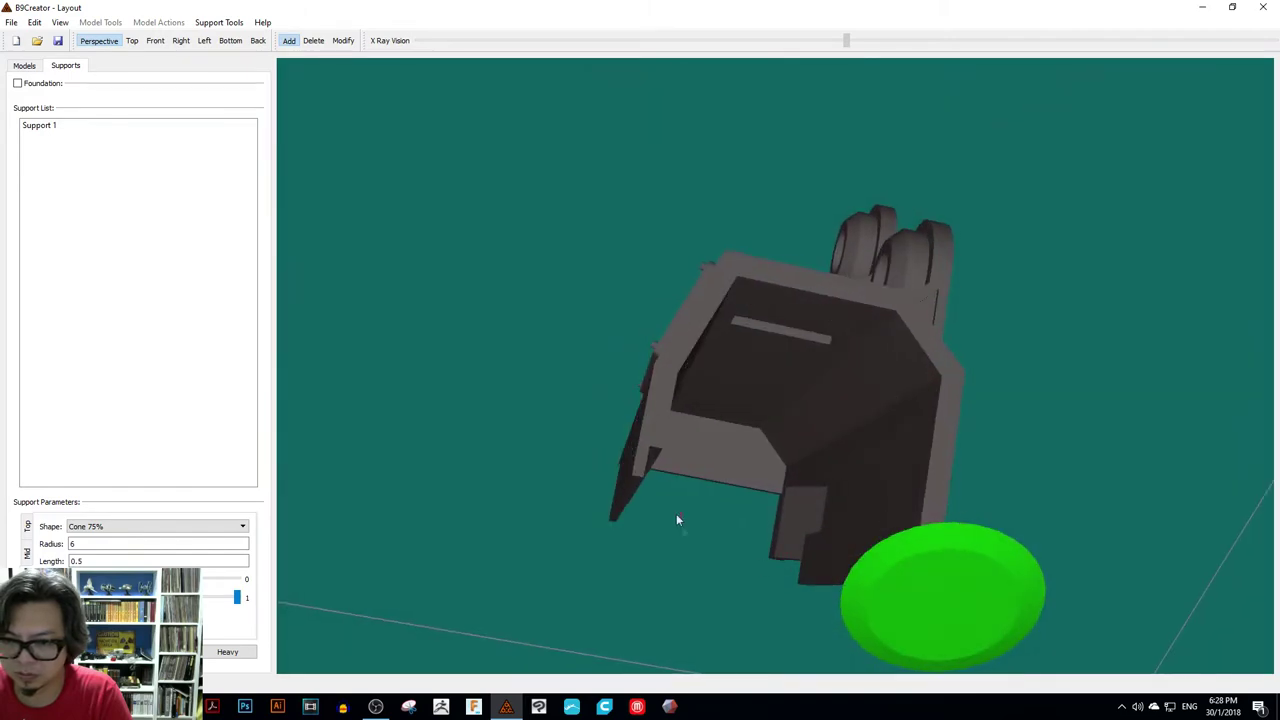
click(638, 479)
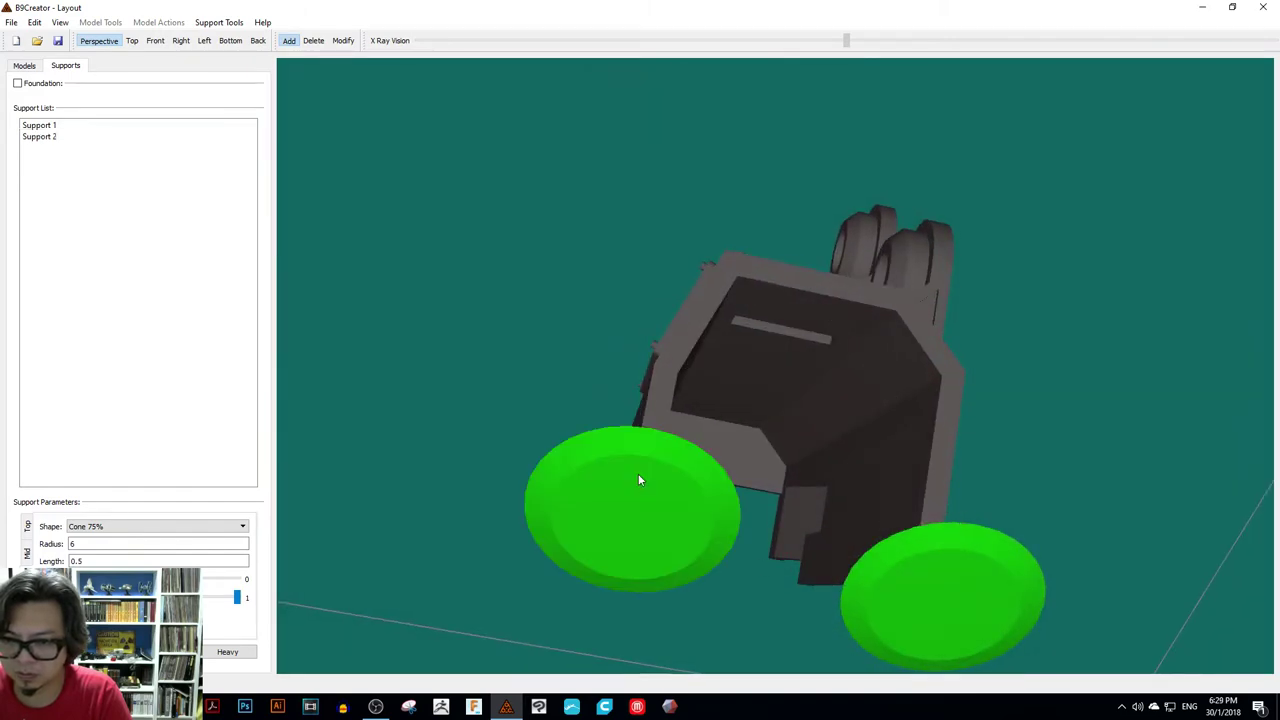
drag(640, 477, 700, 515)
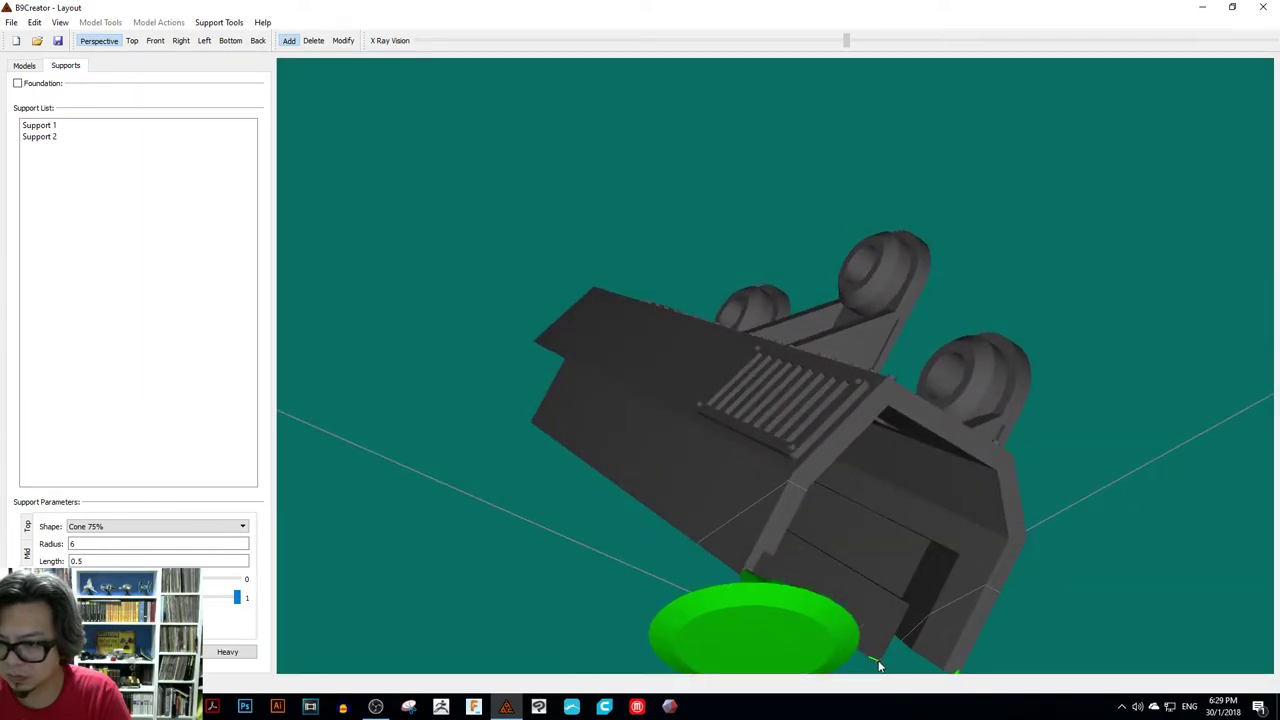
click(880, 662)
drag(880, 662, 616, 664)
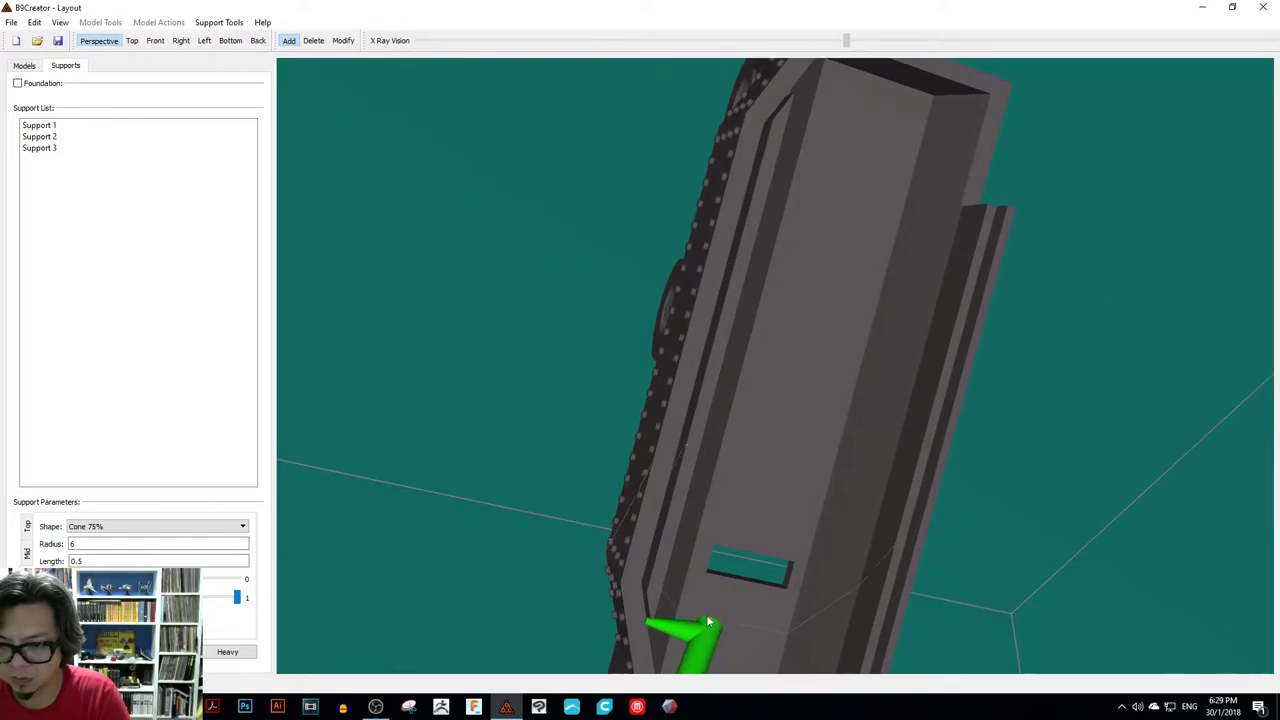
drag(864, 450, 924, 492)
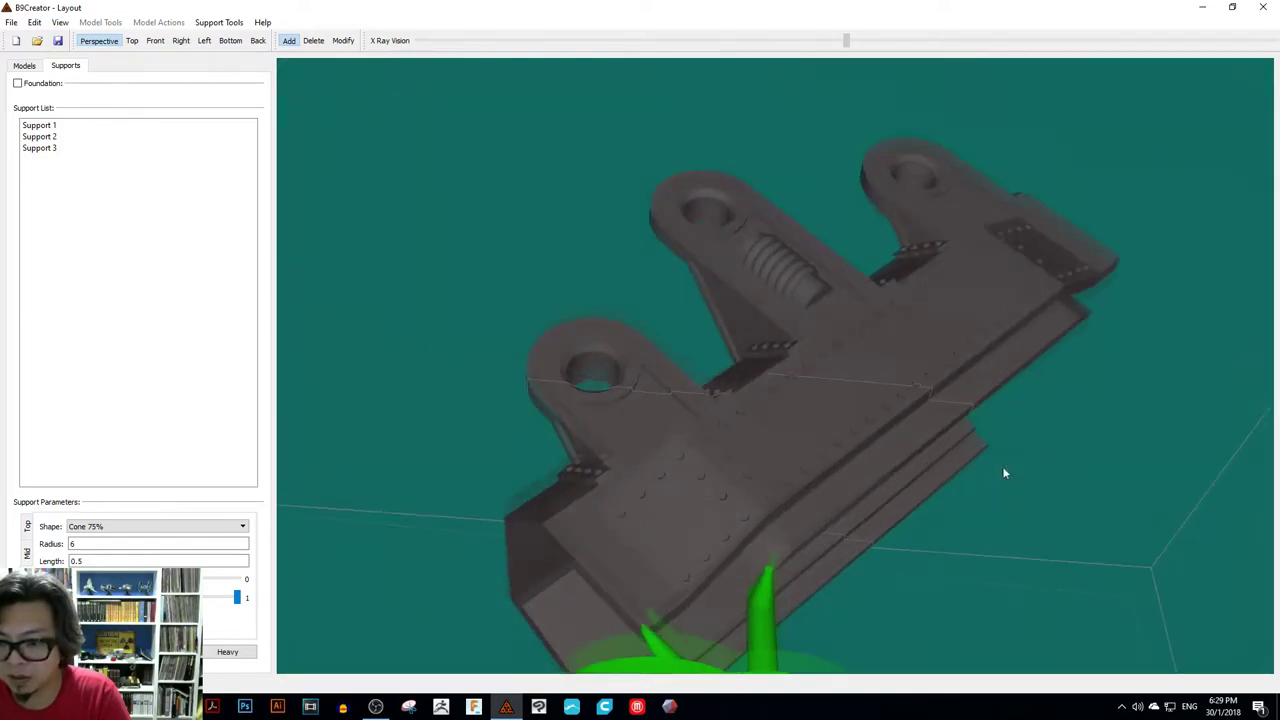
drag(1005, 473, 1040, 478)
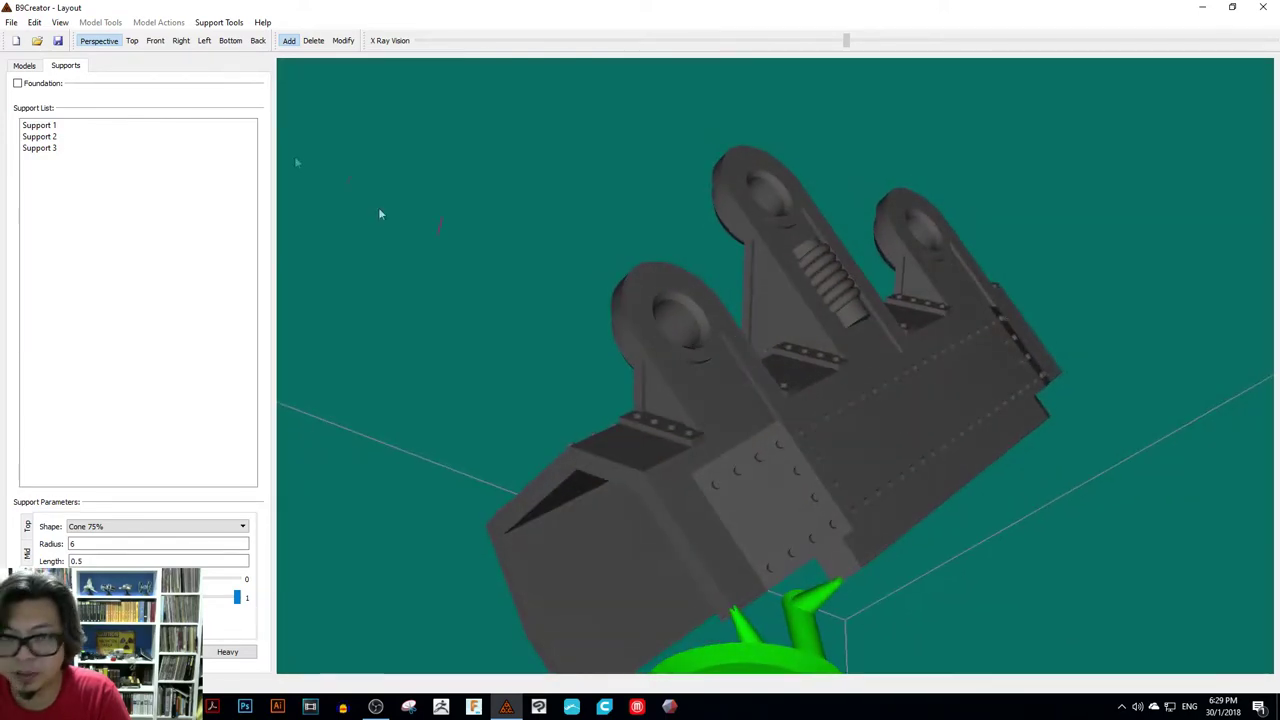
- Switch to Modify mode, select Support 1, and inspect the supports from several angles
click(343, 41)
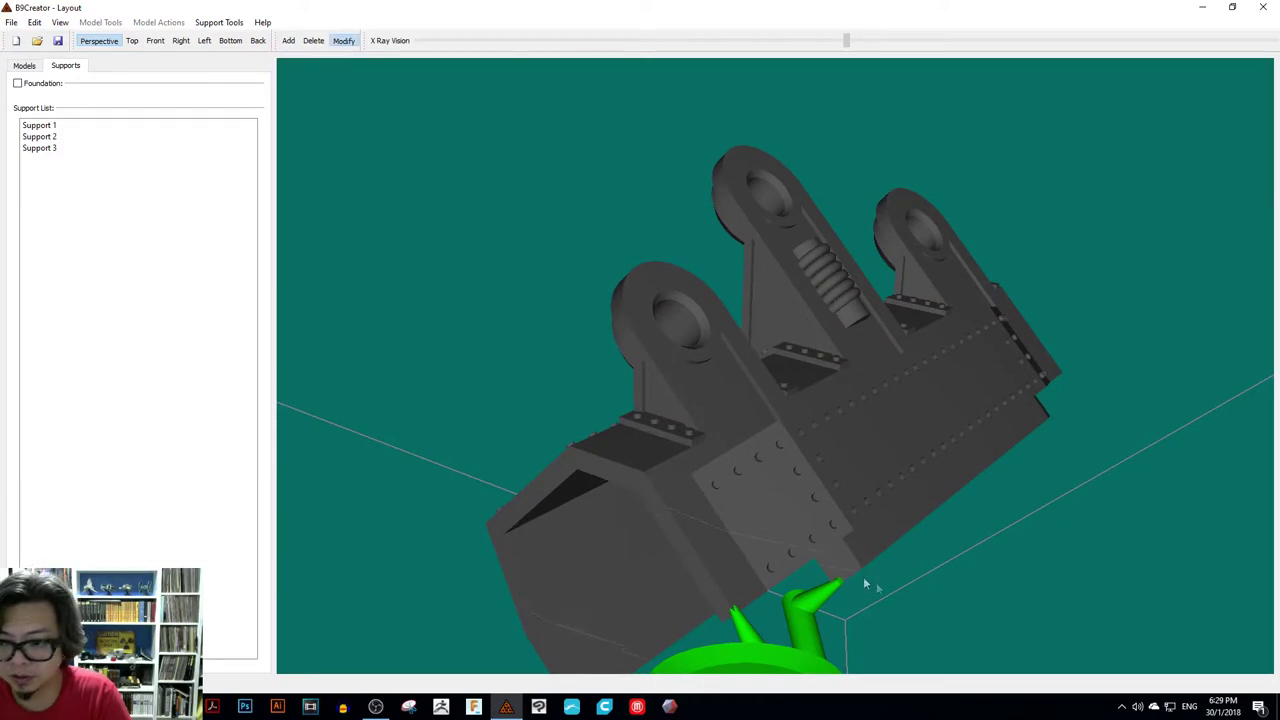
click(745, 632)
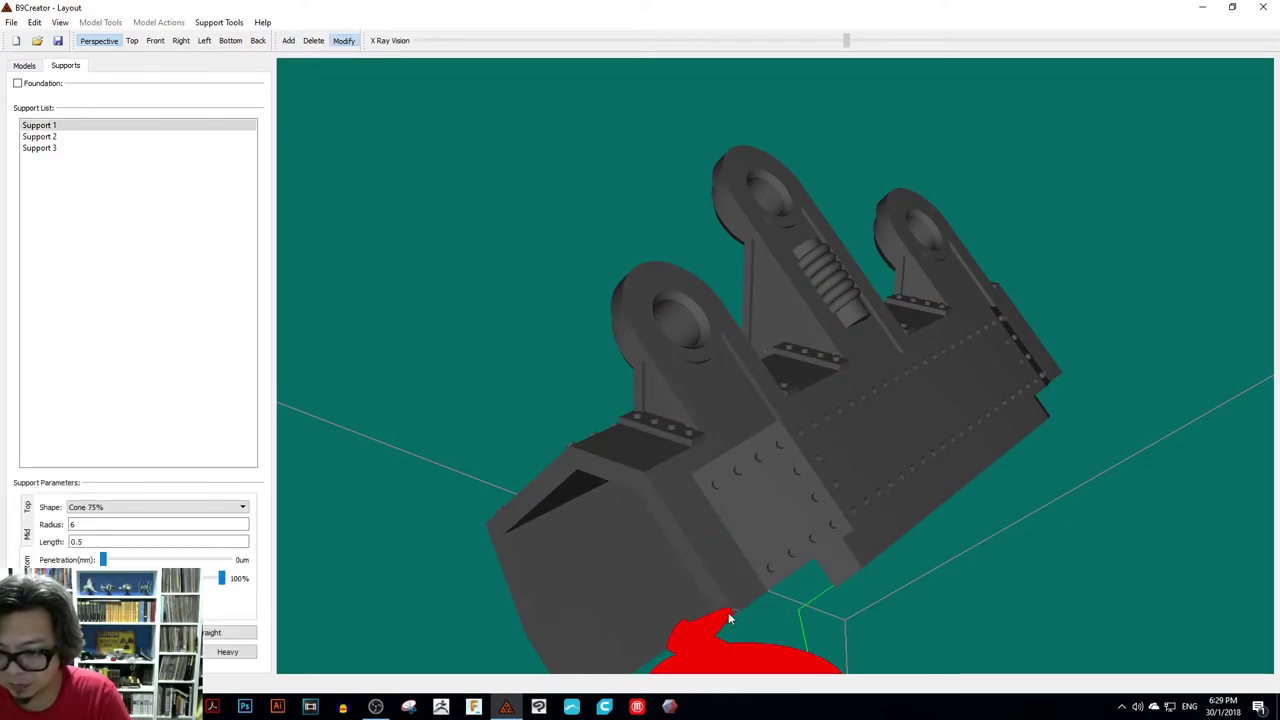
drag(729, 619, 684, 580)
scroll(616, 595, up, 3)
scroll(618, 597, down, 5)
drag(898, 537, 896, 560)
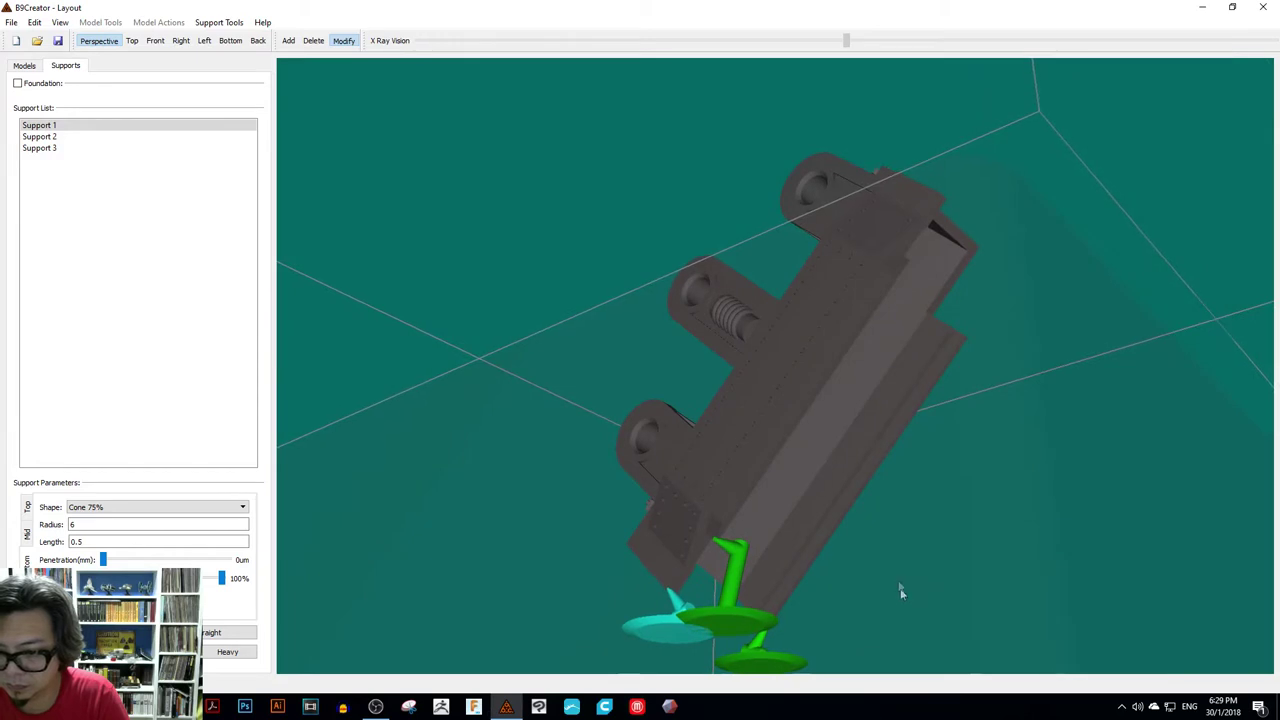
mouse_move(900, 592)
right_down()
mouse_move(897, 668)
mouse_move(892, 598)
right_up()
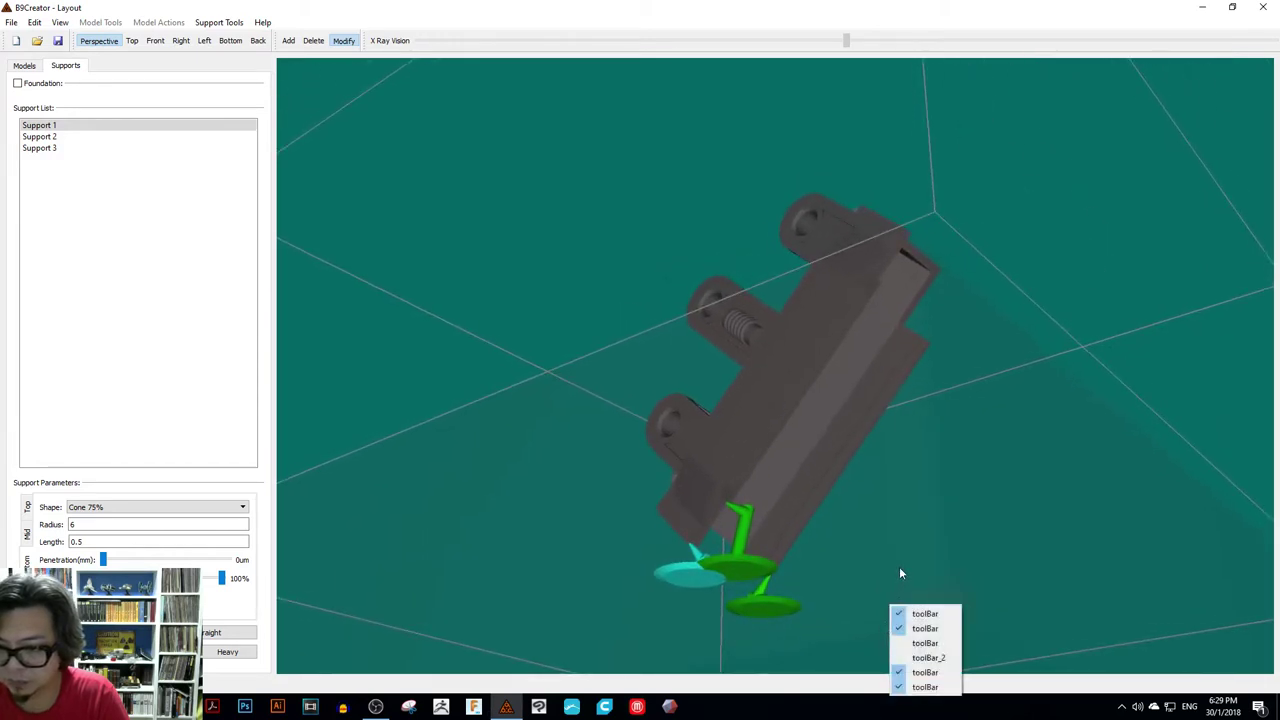
drag(900, 573, 820, 406)
scroll(814, 403, down, 2)
scroll(814, 410, up, 3)
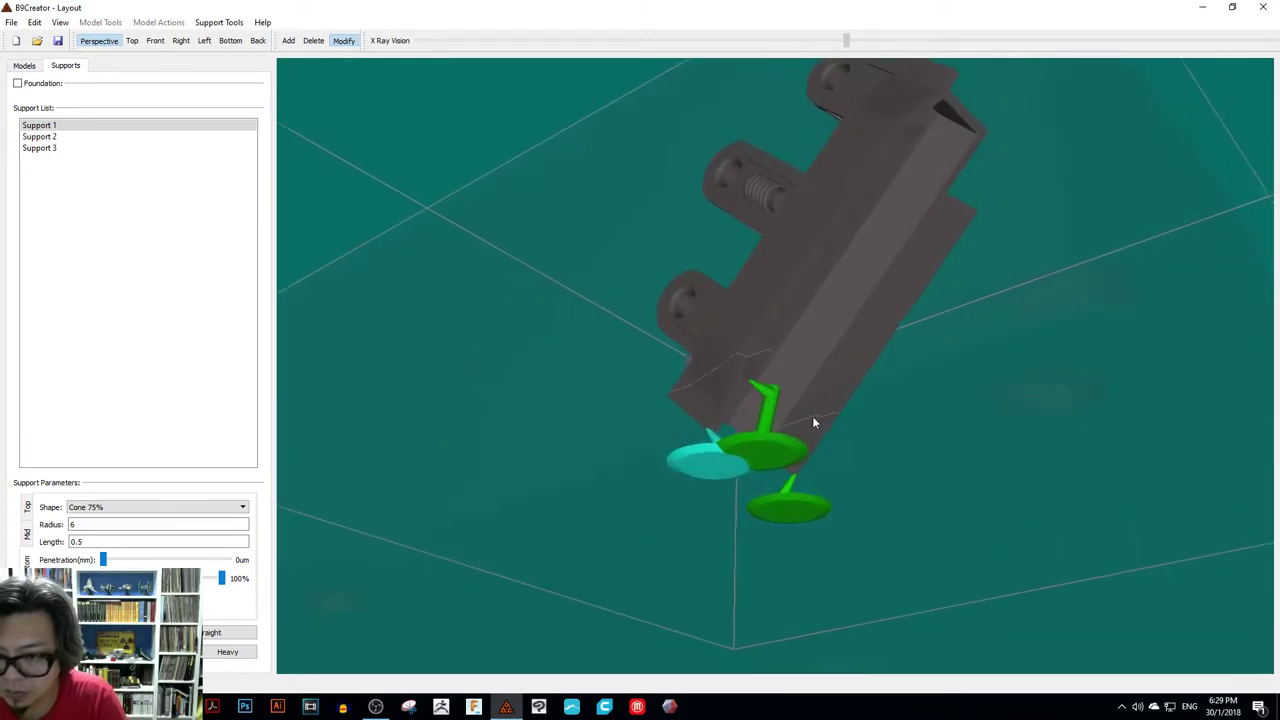
scroll(814, 422, up, 3)
scroll(750, 508, down, 2)
scroll(701, 532, up, 1)
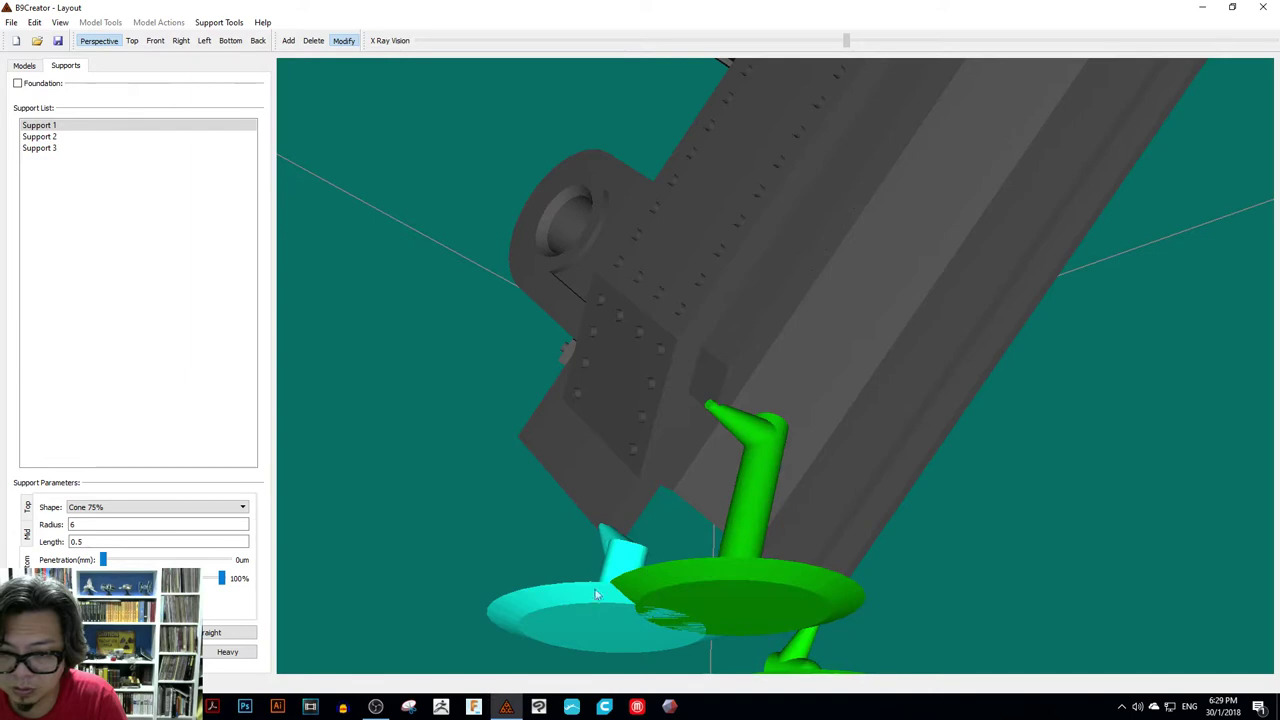
right_drag(605, 545, 620, 562)
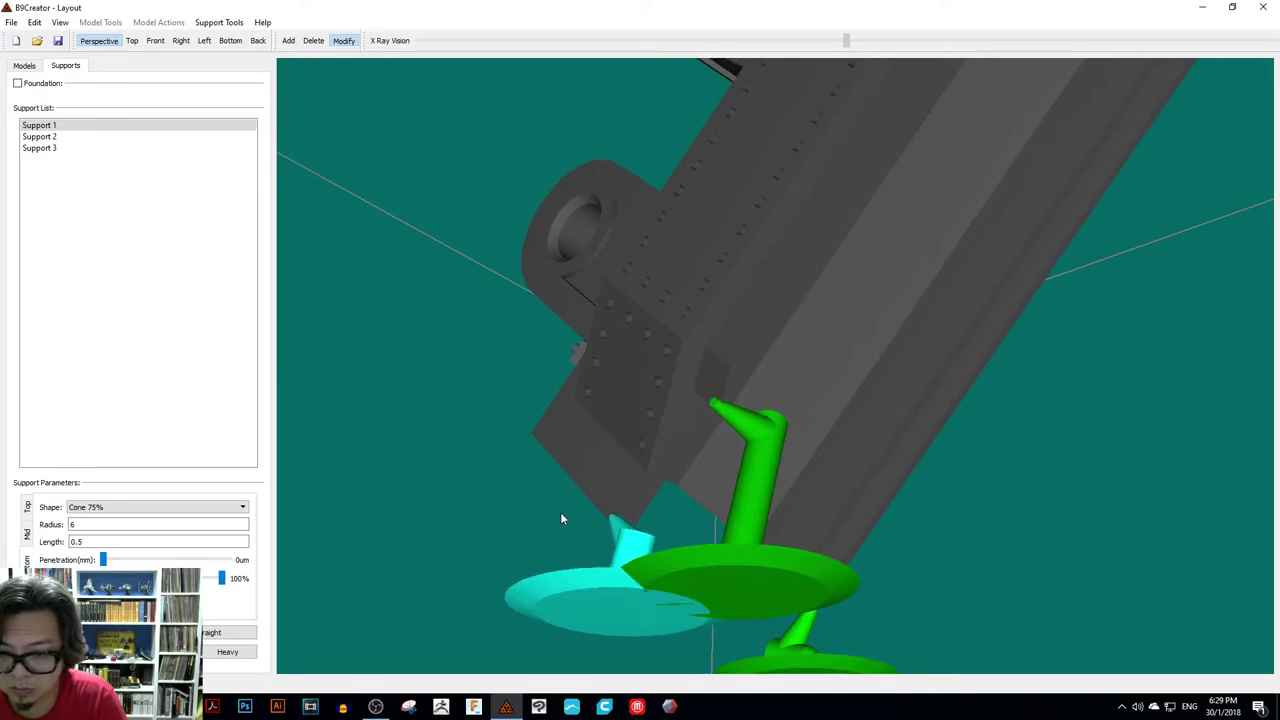
right_drag(561, 518, 640, 560)
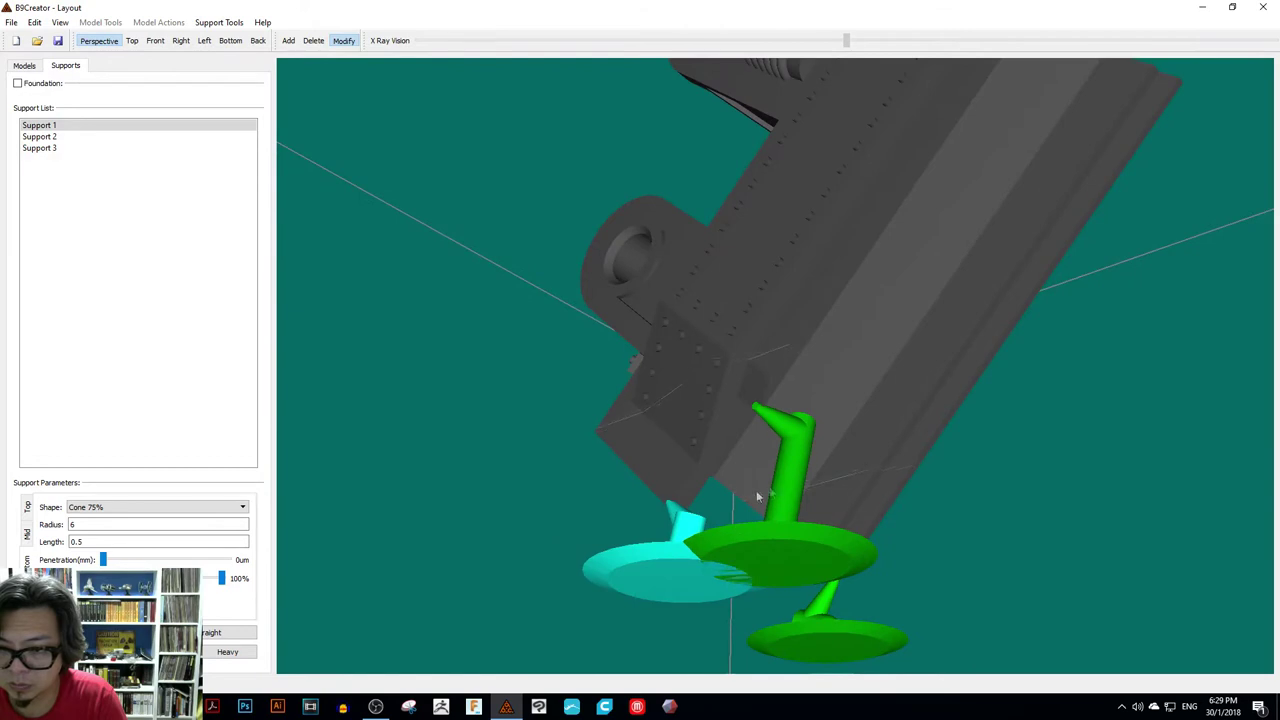
- Select the left support and reposition it, viewing from the build-plate side
click(667, 517)
right_drag(722, 510, 1053, 505)
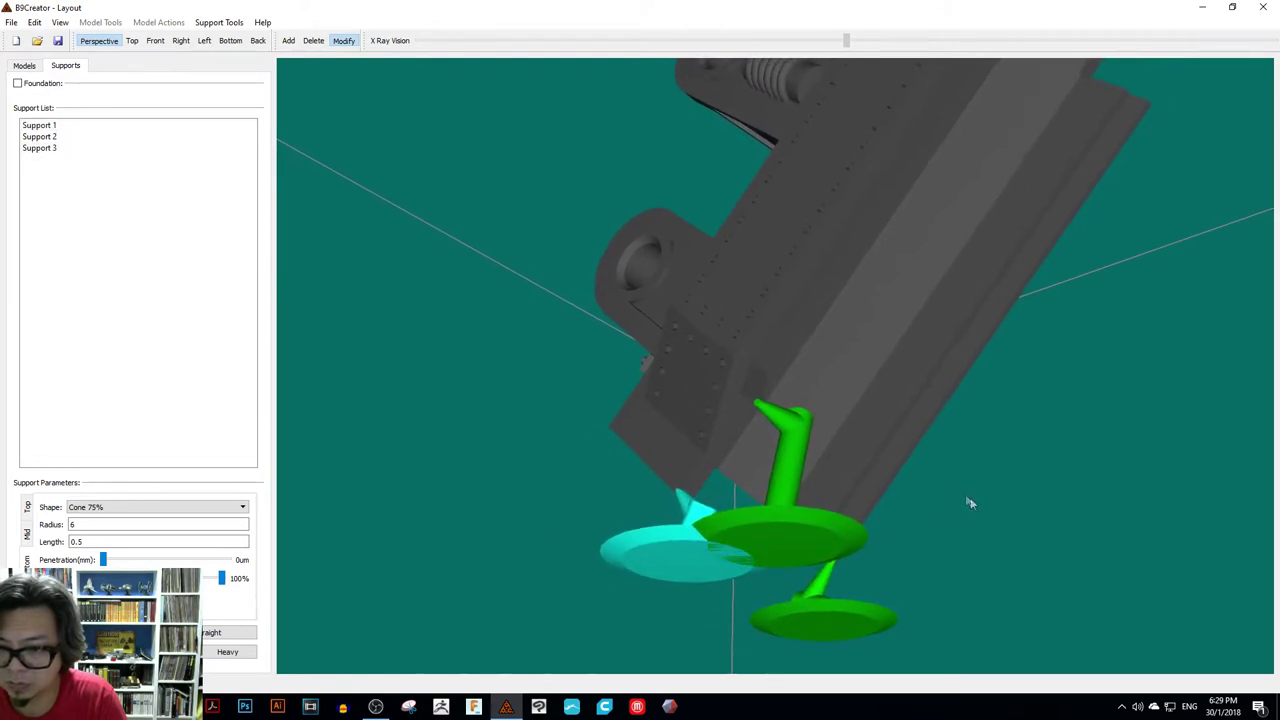
right_drag(969, 503, 622, 405)
right_drag(913, 440, 917, 451)
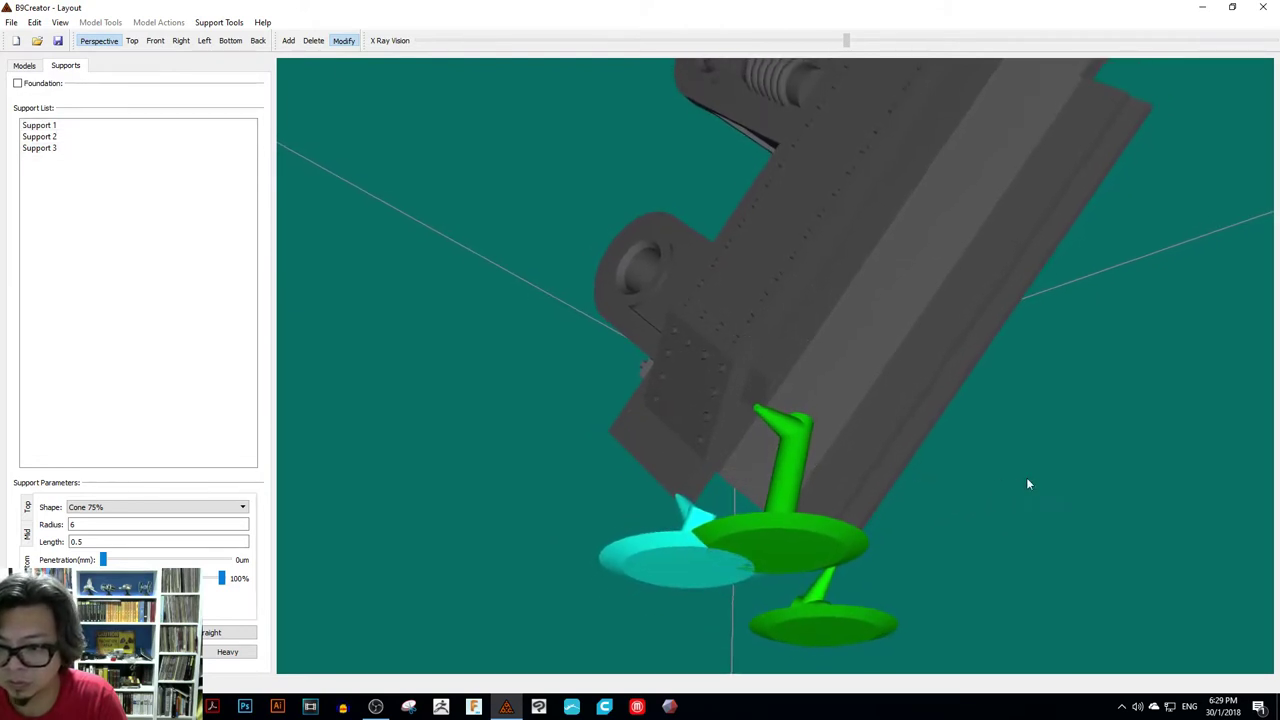
click(619, 488)
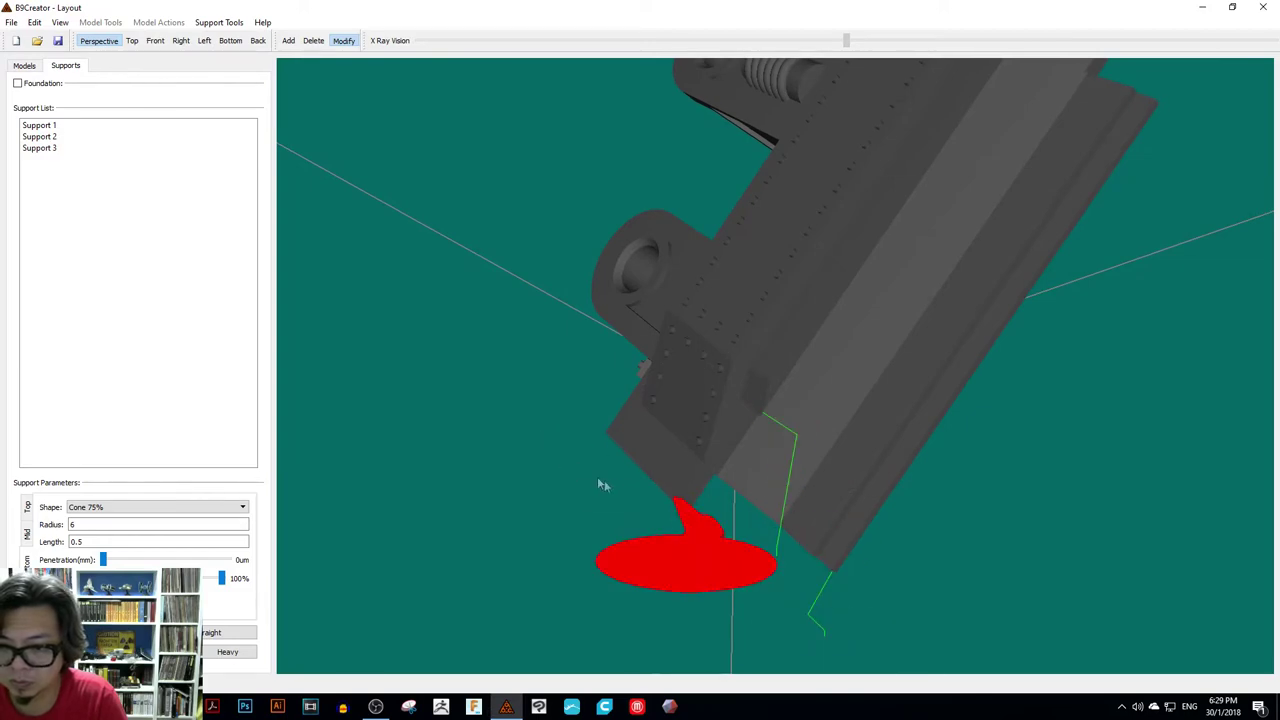
right_drag(991, 480, 806, 480)
scroll(805, 483, up, 3)
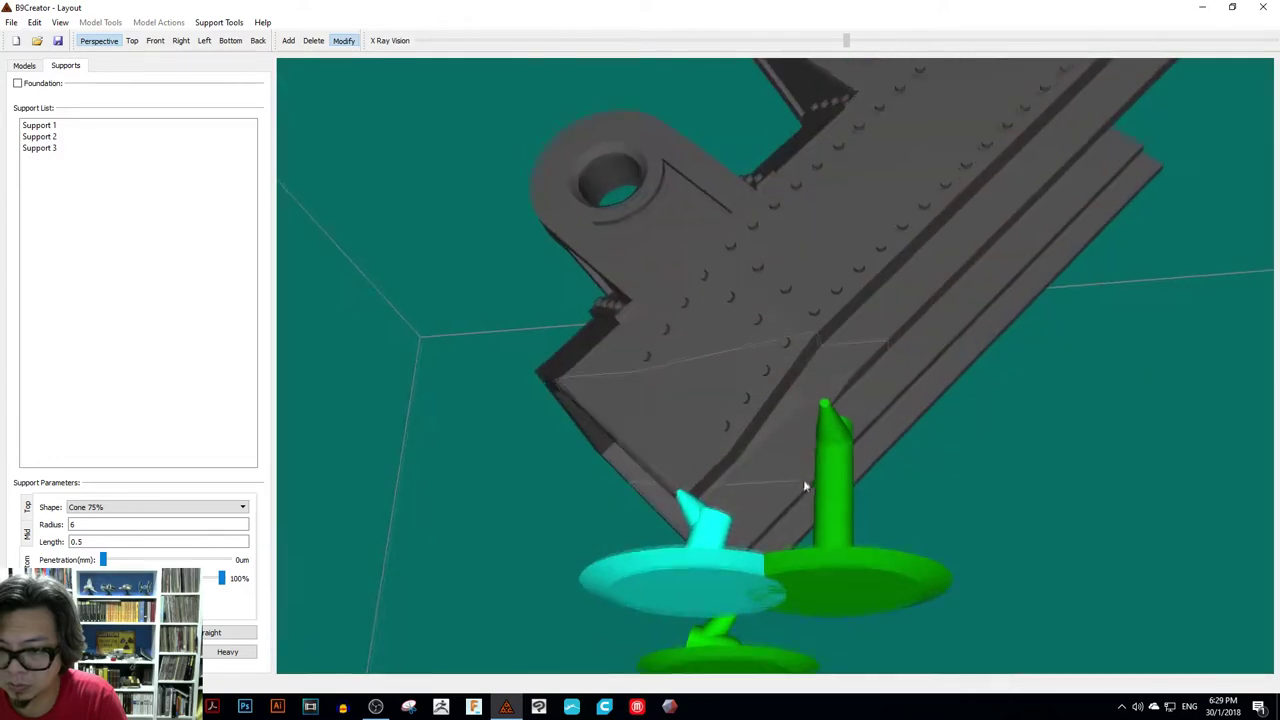
scroll(804, 486, up, 2)
- Nudge Support 3's tip along the part edge, check Supports 1 and 2, then return to Add mode
click(667, 550)
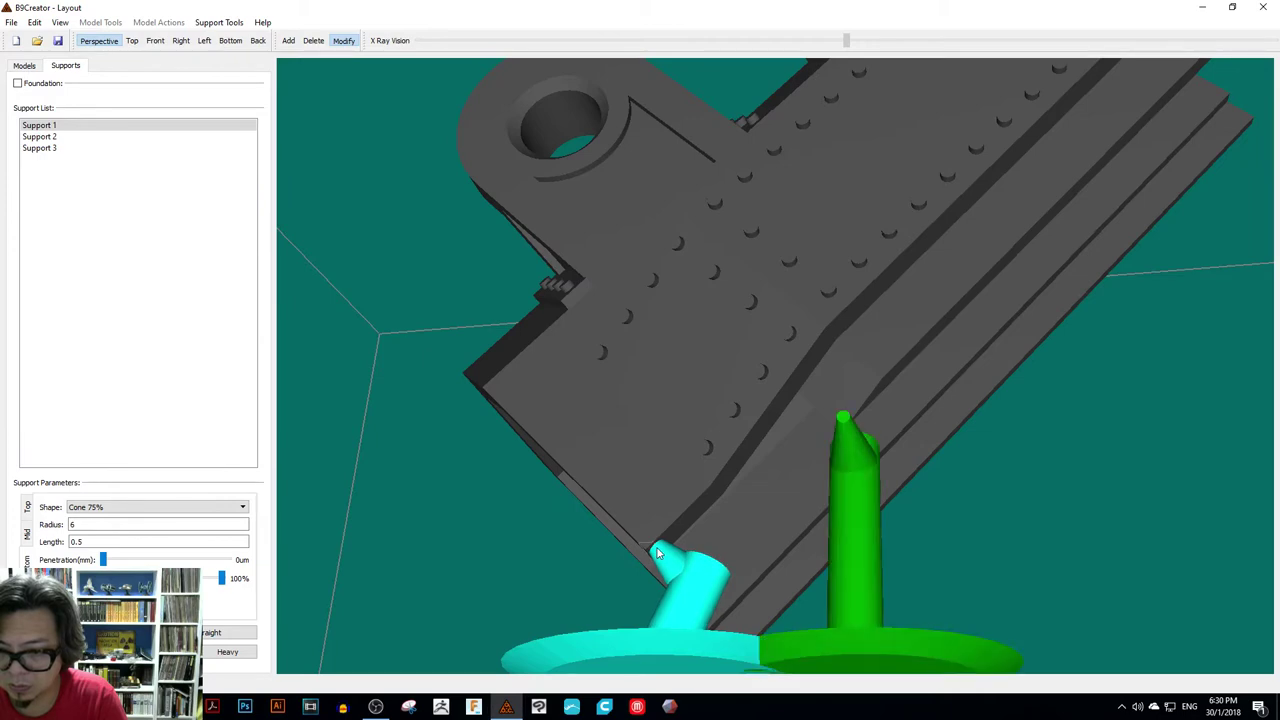
right_drag(949, 440, 720, 493)
click(720, 493)
drag(720, 493, 720, 510)
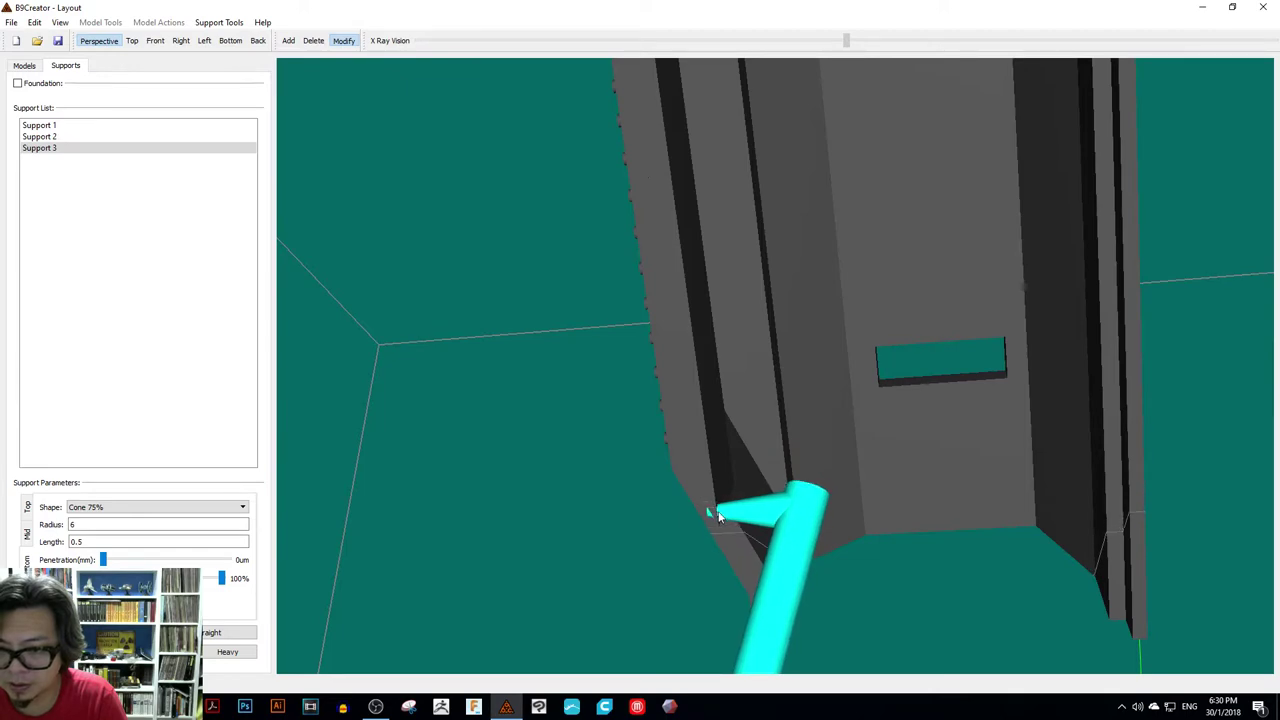
right_drag(718, 515, 1045, 506)
click(1034, 507)
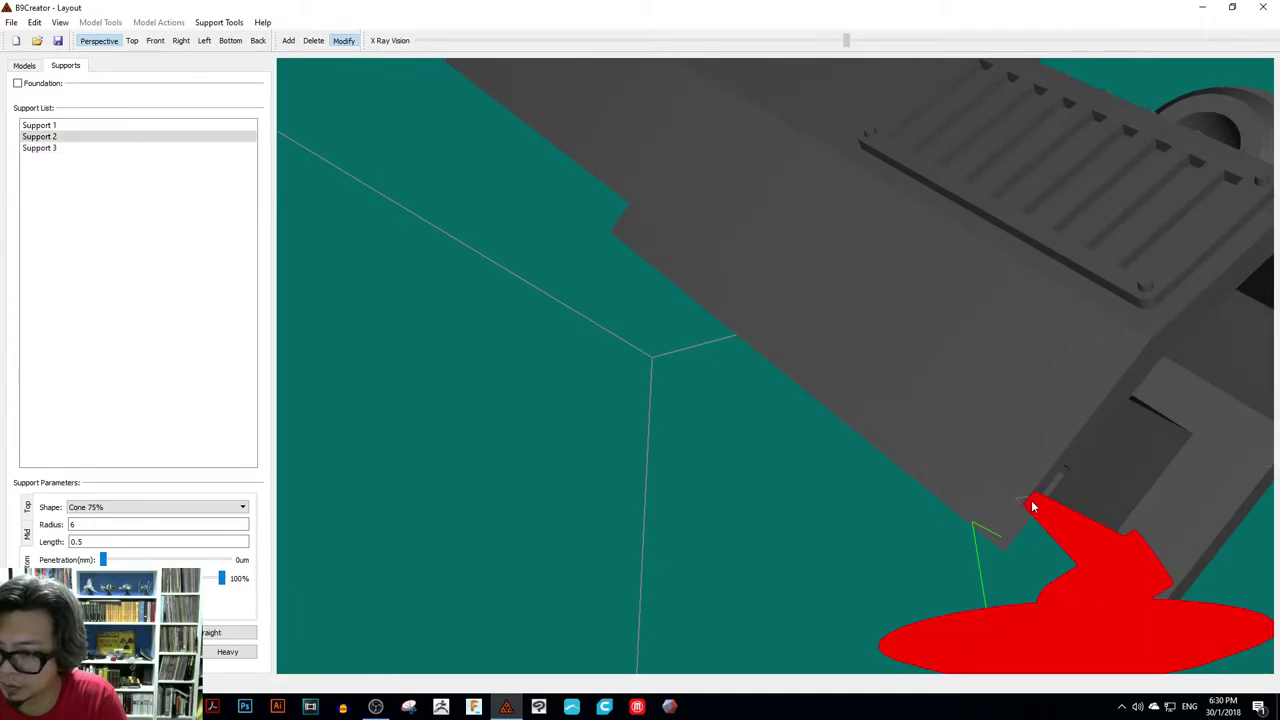
right_drag(1034, 507, 941, 547)
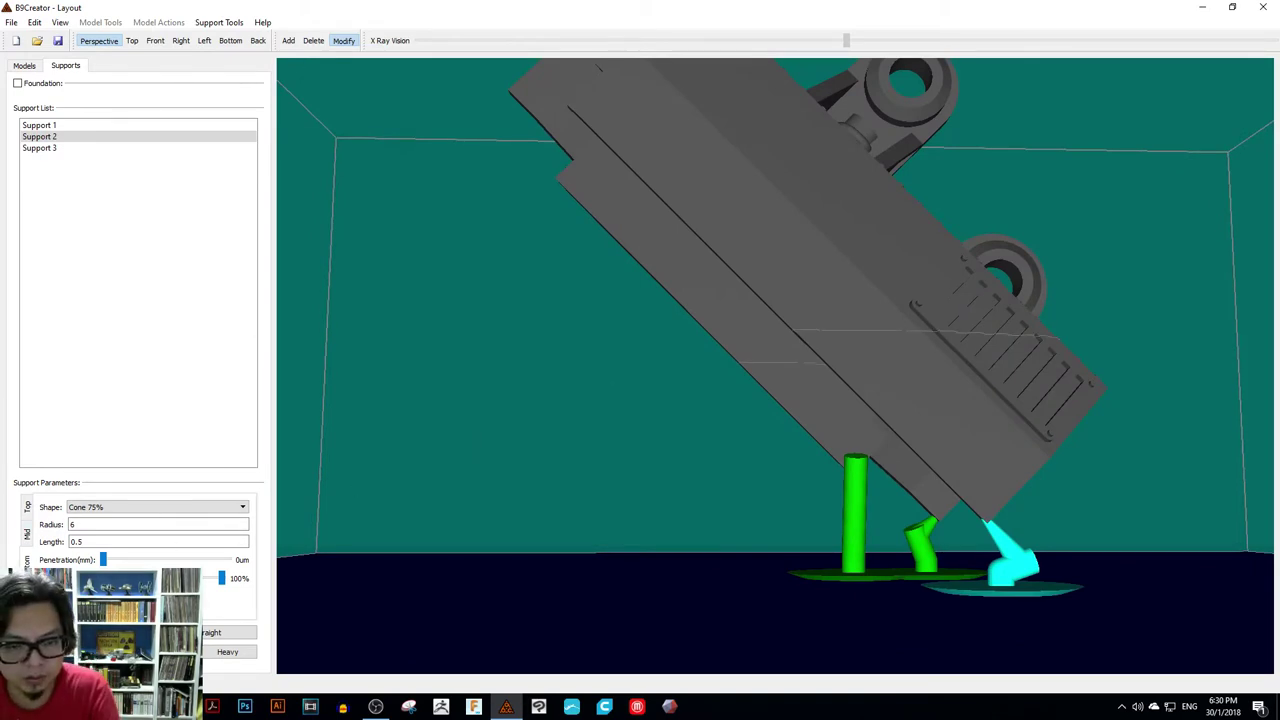
click(922, 540)
click(852, 535)
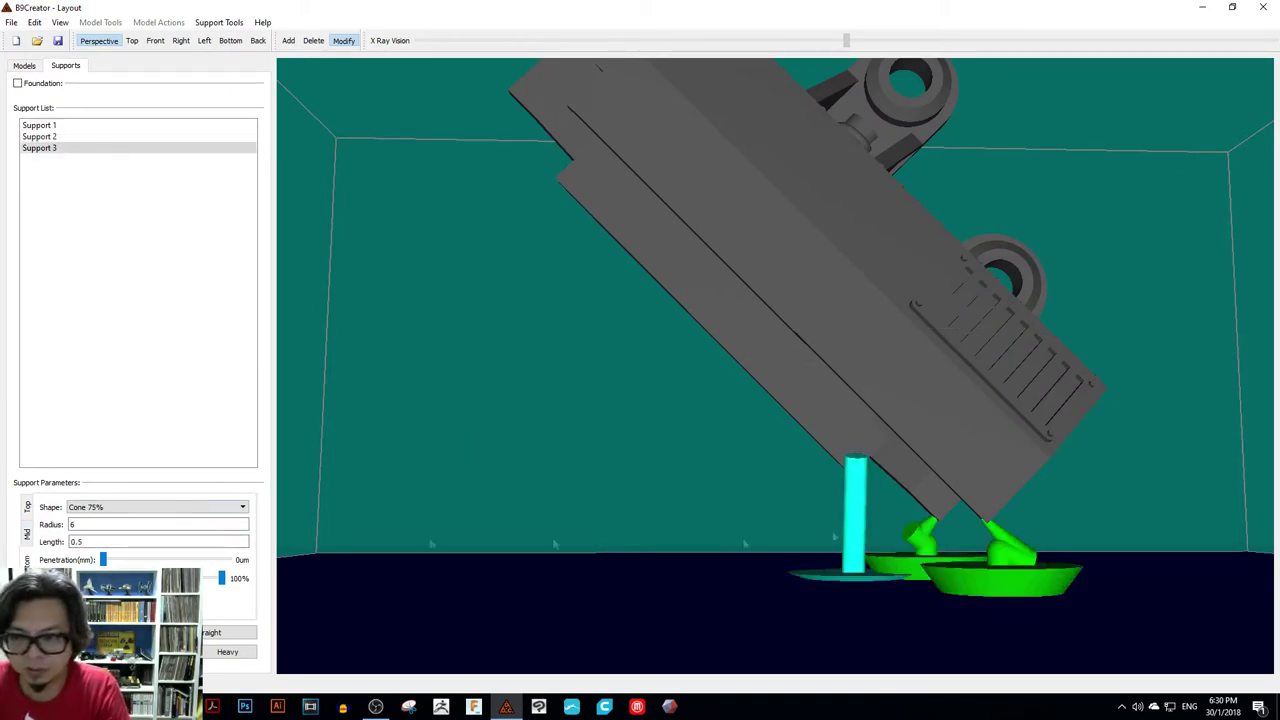
key(Escape)
- Set support length to 2 and add Supports 4–16 along the chassis underside
text(2)
right_drag(440, 450, 826, 372)
right_drag(997, 320, 912, 372)
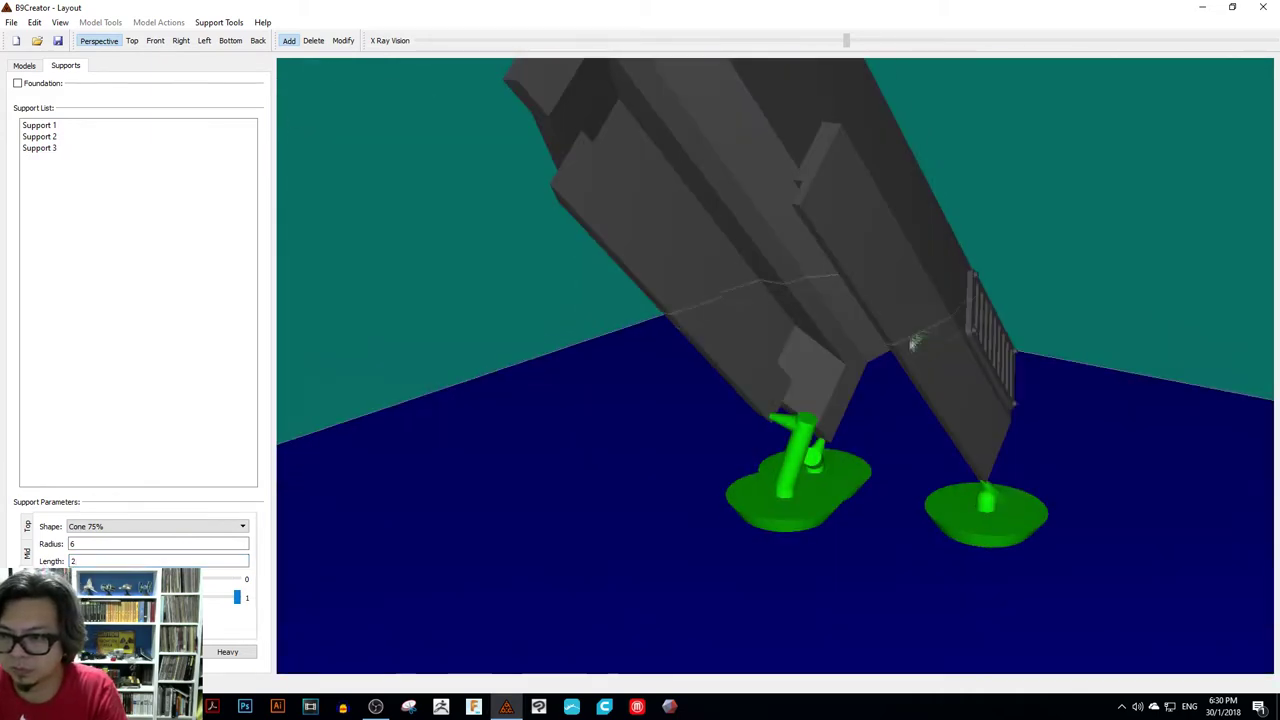
click(912, 372)
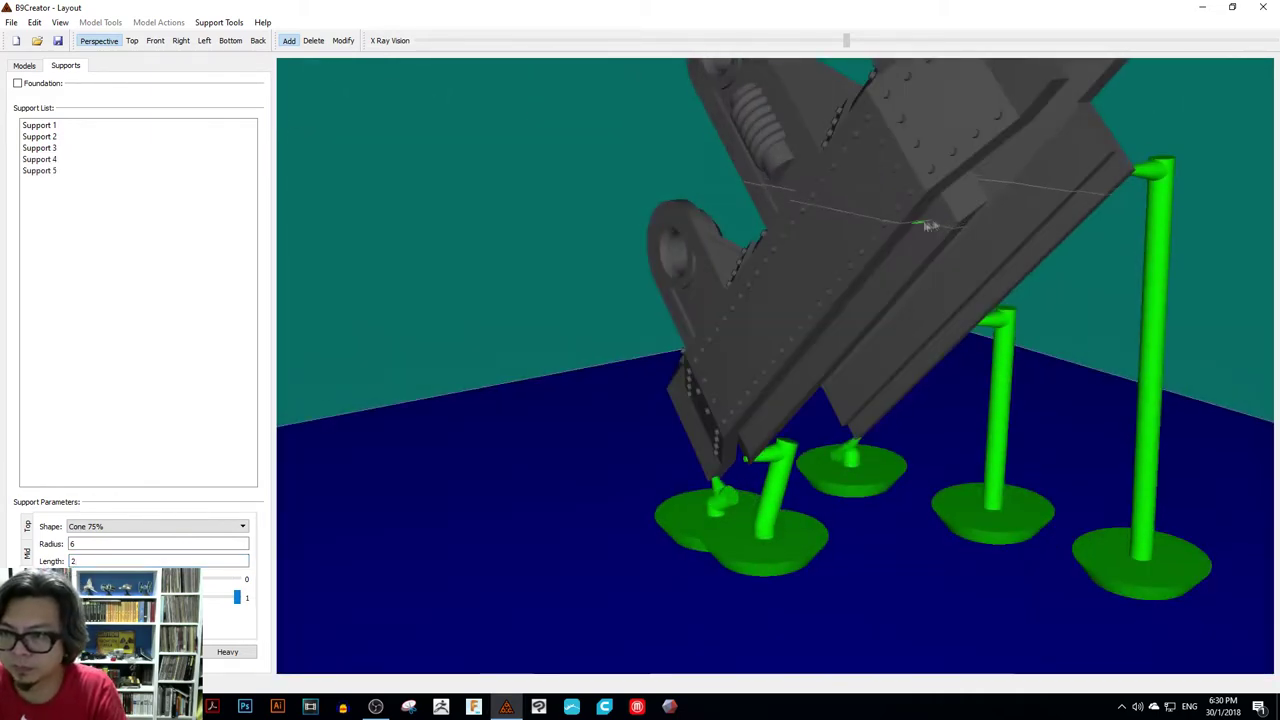
click(890, 300)
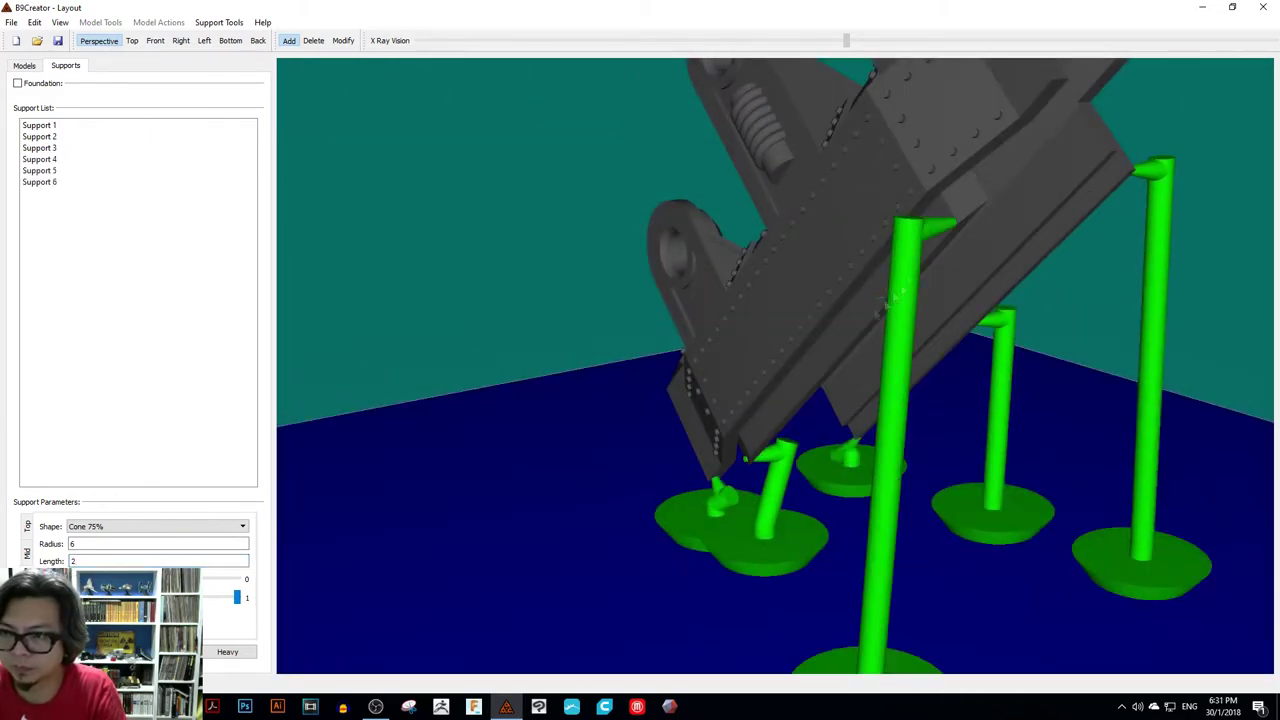
click(837, 358)
right_drag(837, 358, 783, 113)
click(783, 113)
click(949, 109)
click(771, 194)
right_drag(771, 194, 820, 351)
click(820, 351)
click(851, 200)
right_drag(851, 200, 740, 385)
click(914, 94)
click(828, 259)
click(950, 270)
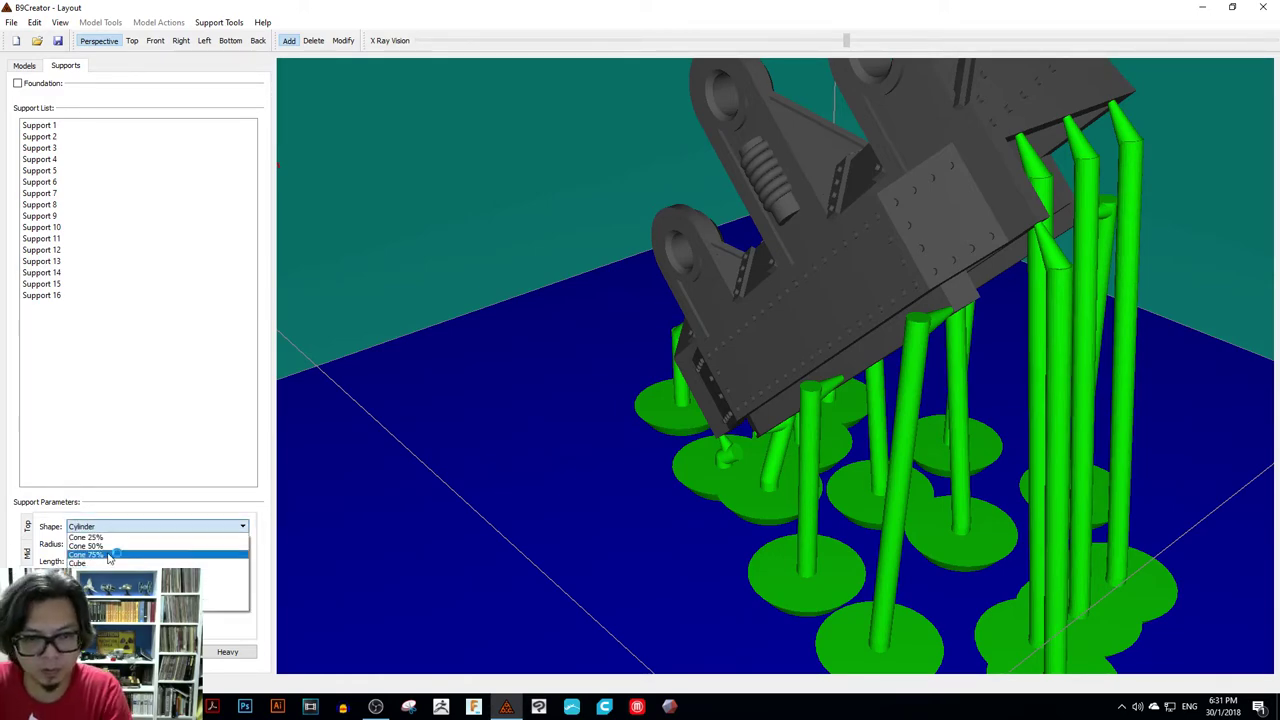
- Switch to Cone 75% shape and add supports around the part past Support 32, then select one to edit
click(110, 557)
mouse_move(780, 380)
right_down()
mouse_move(829, 363)
mouse_move(787, 367)
right_up()
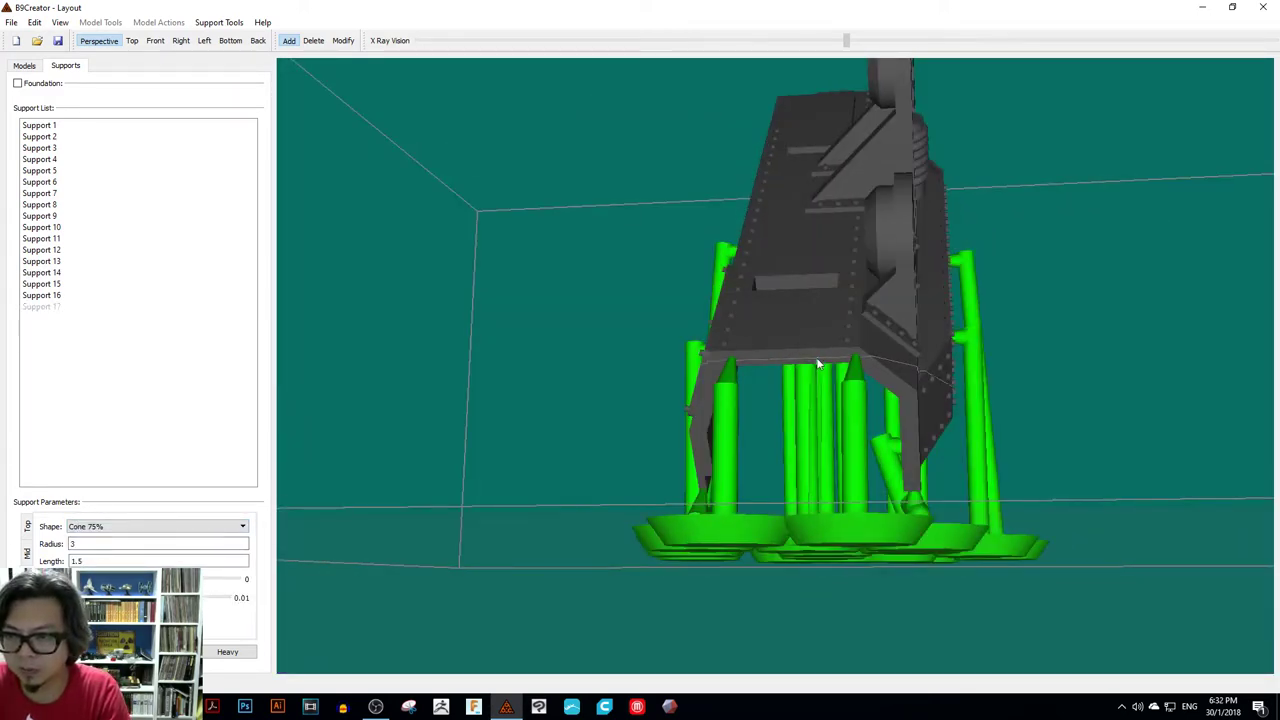
click(756, 359)
click(888, 474)
click(911, 478)
right_drag(911, 478, 851, 418)
click(865, 470)
click(889, 376)
right_drag(889, 376, 845, 107)
click(957, 300)
click(869, 340)
click(930, 479)
click(823, 303)
click(917, 240)
click(905, 153)
click(843, 166)
click(845, 107)
click(845, 107)
right_drag(760, 106, 957, 254)
click(886, 186)
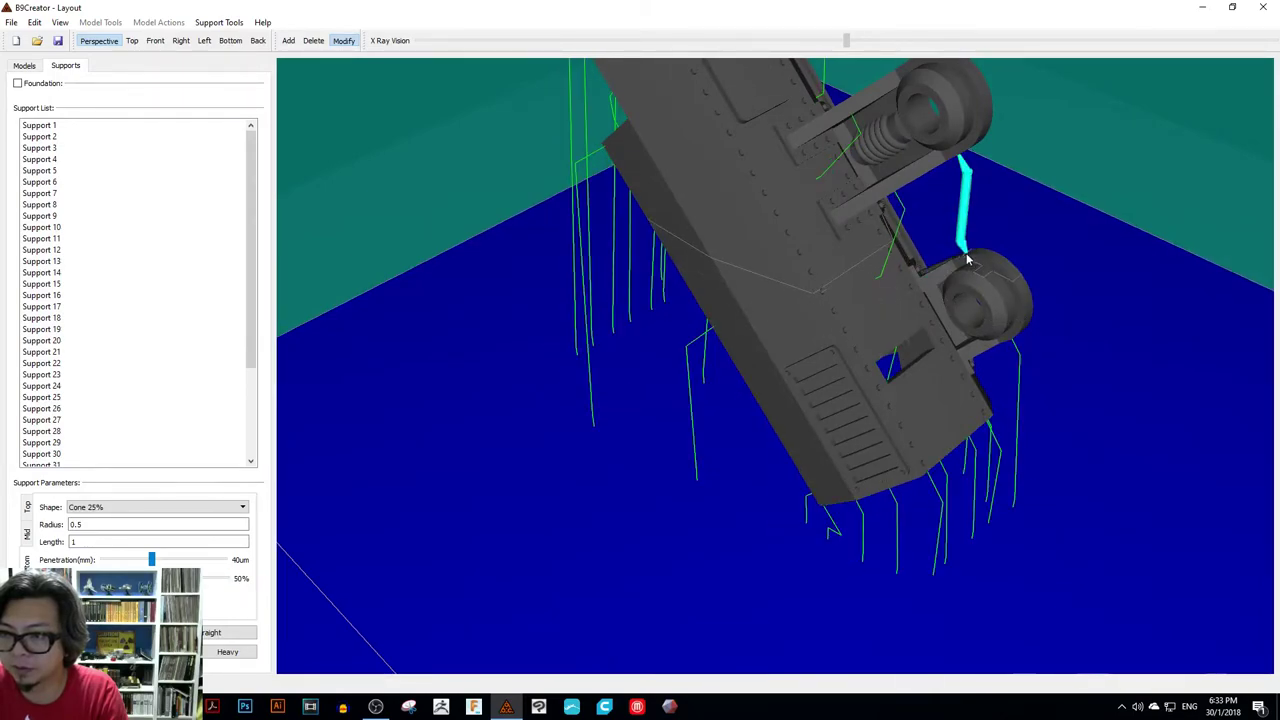
- Check the support by the wheel bosses and the tall right support, then return to Add mode
right_drag(967, 260, 977, 234)
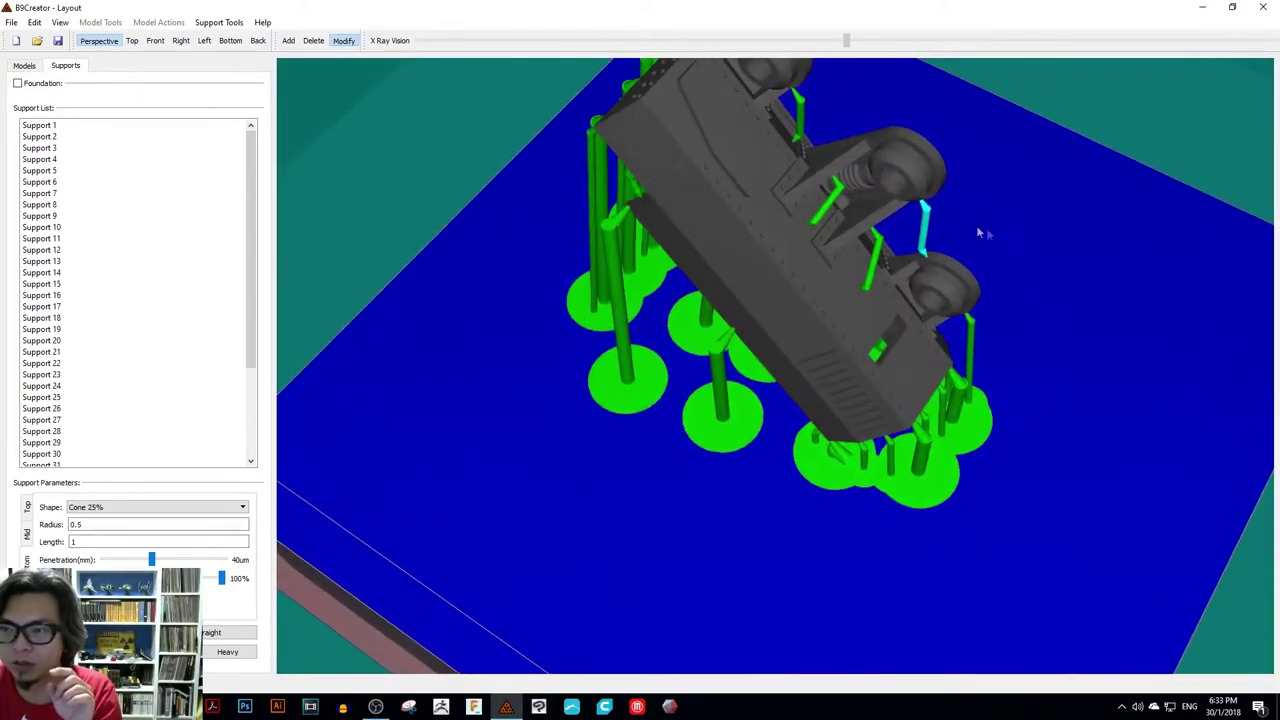
click(787, 140)
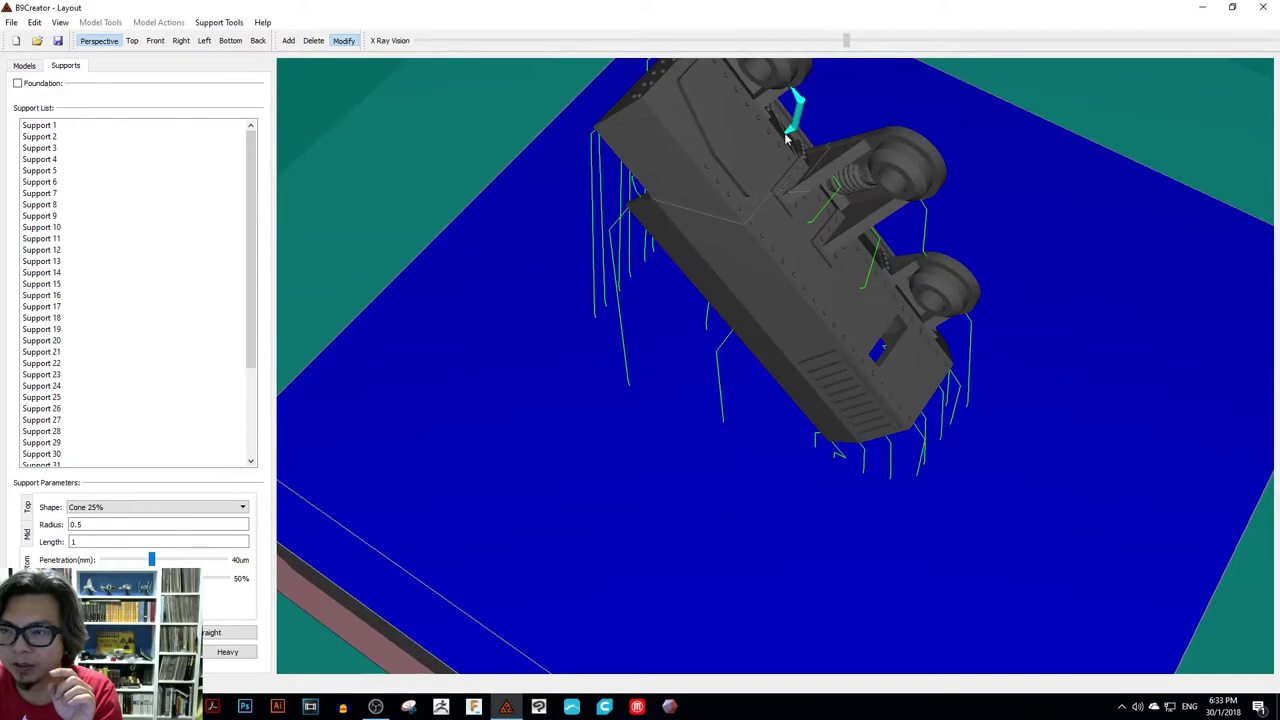
right_drag(787, 140, 968, 240)
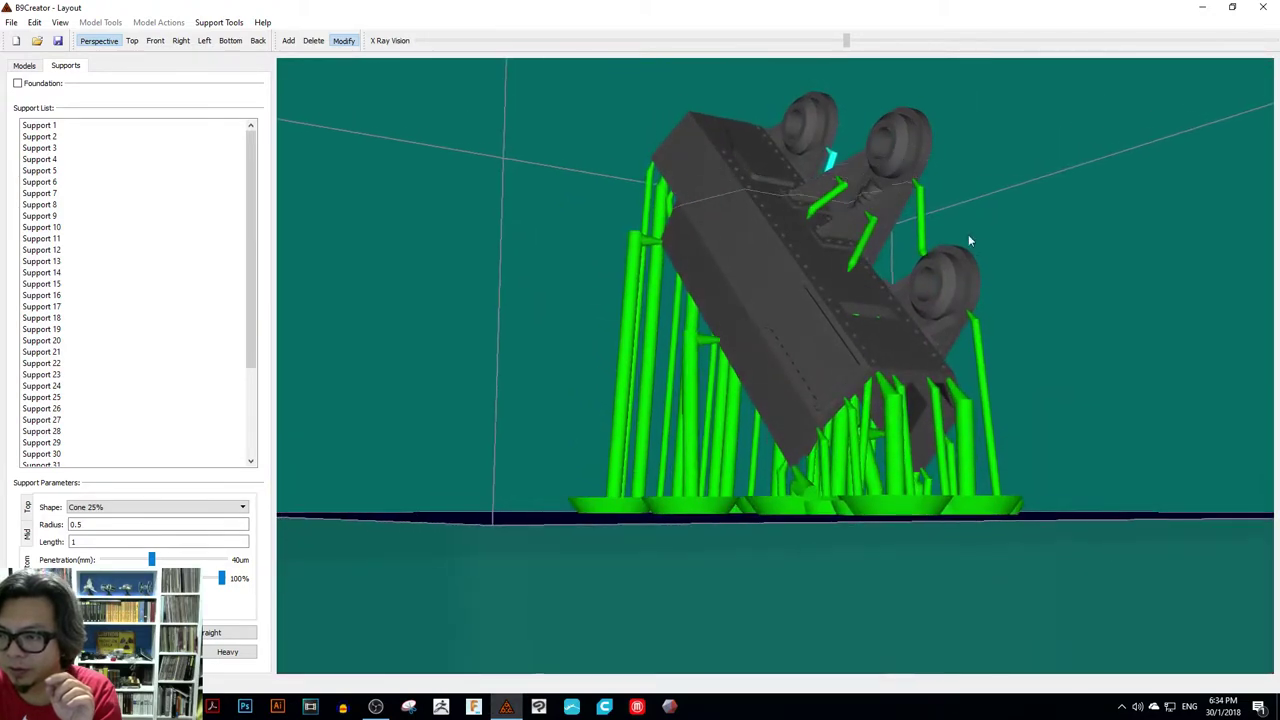
click(967, 326)
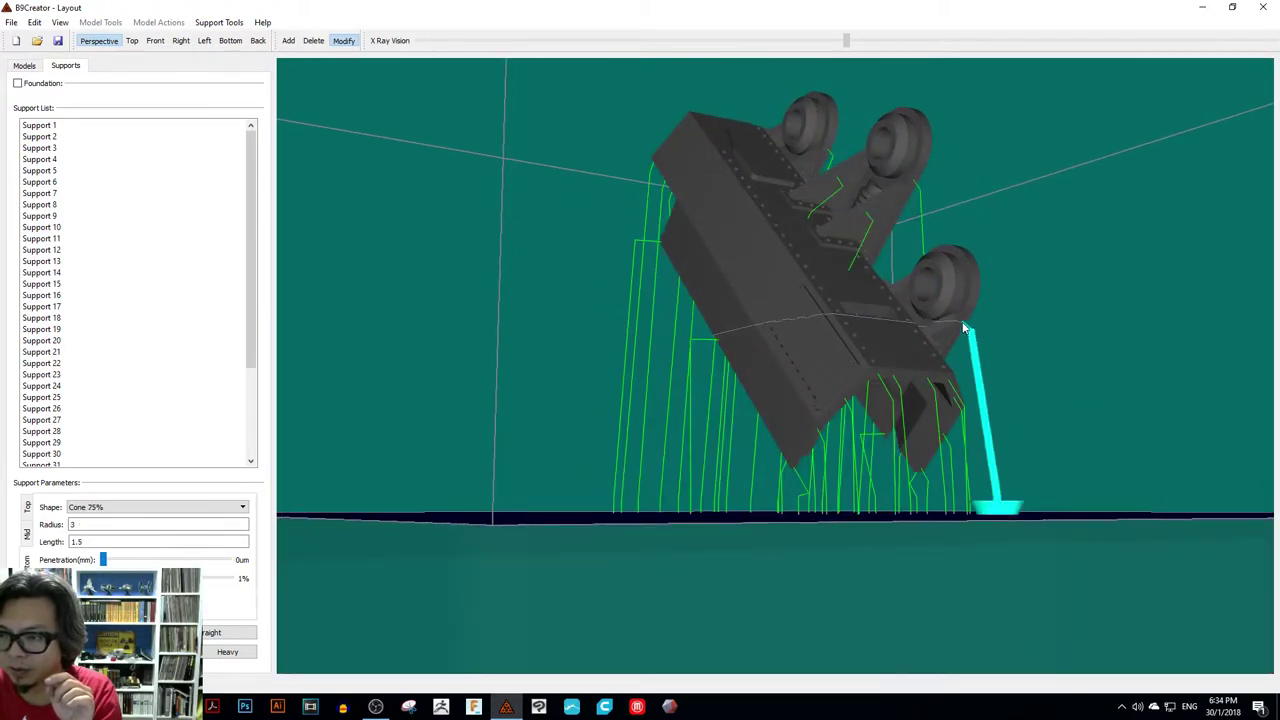
right_drag(965, 326, 887, 364)
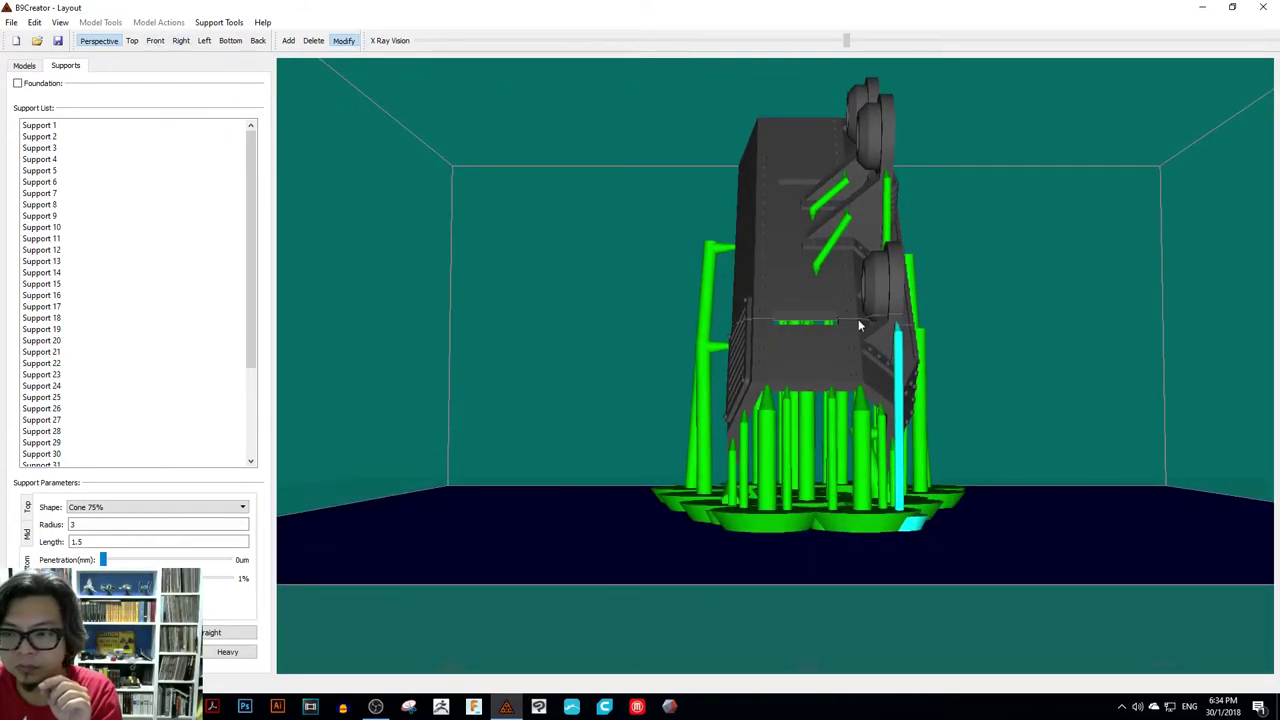
right_drag(856, 339, 955, 372)
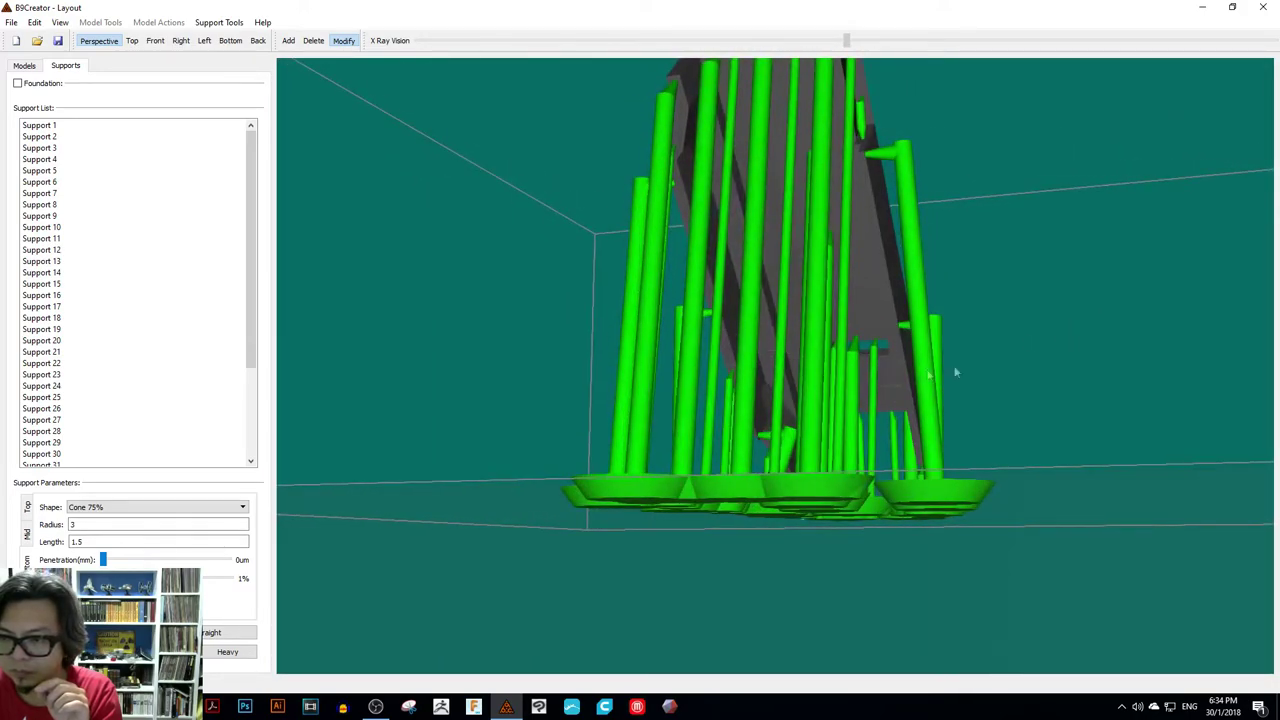
click(288, 41)
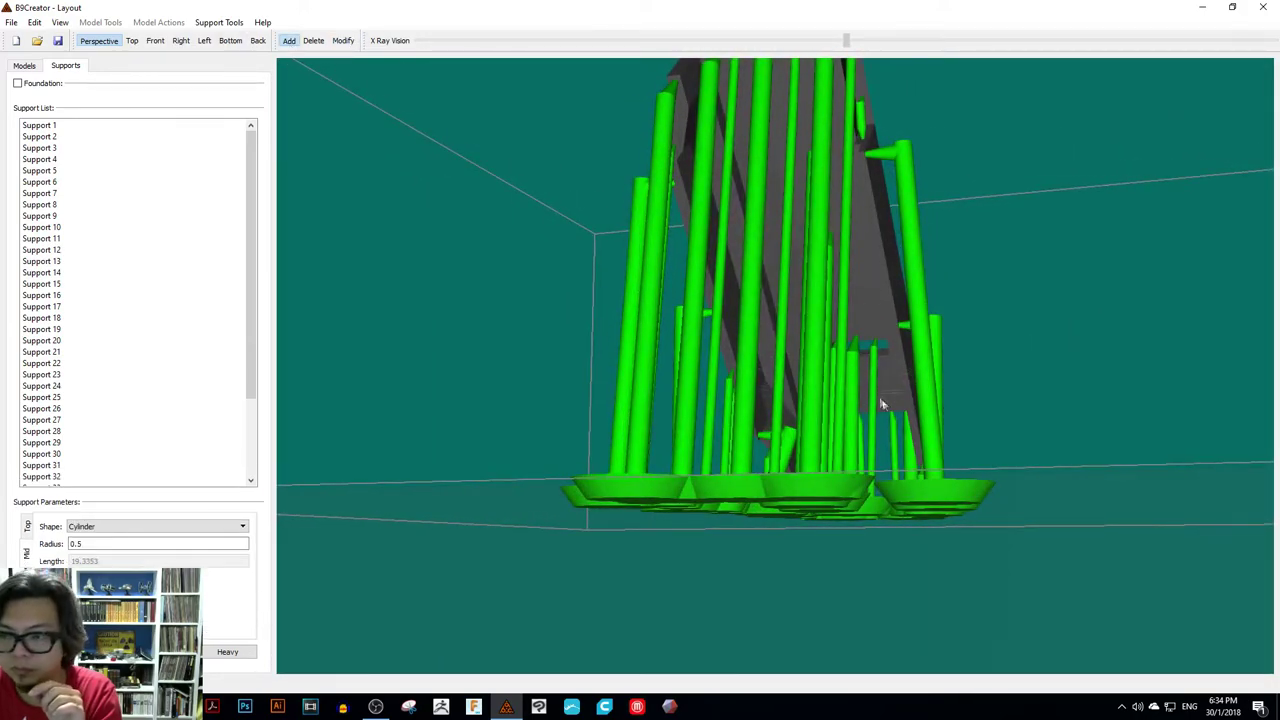
right_drag(881, 408, 863, 406)
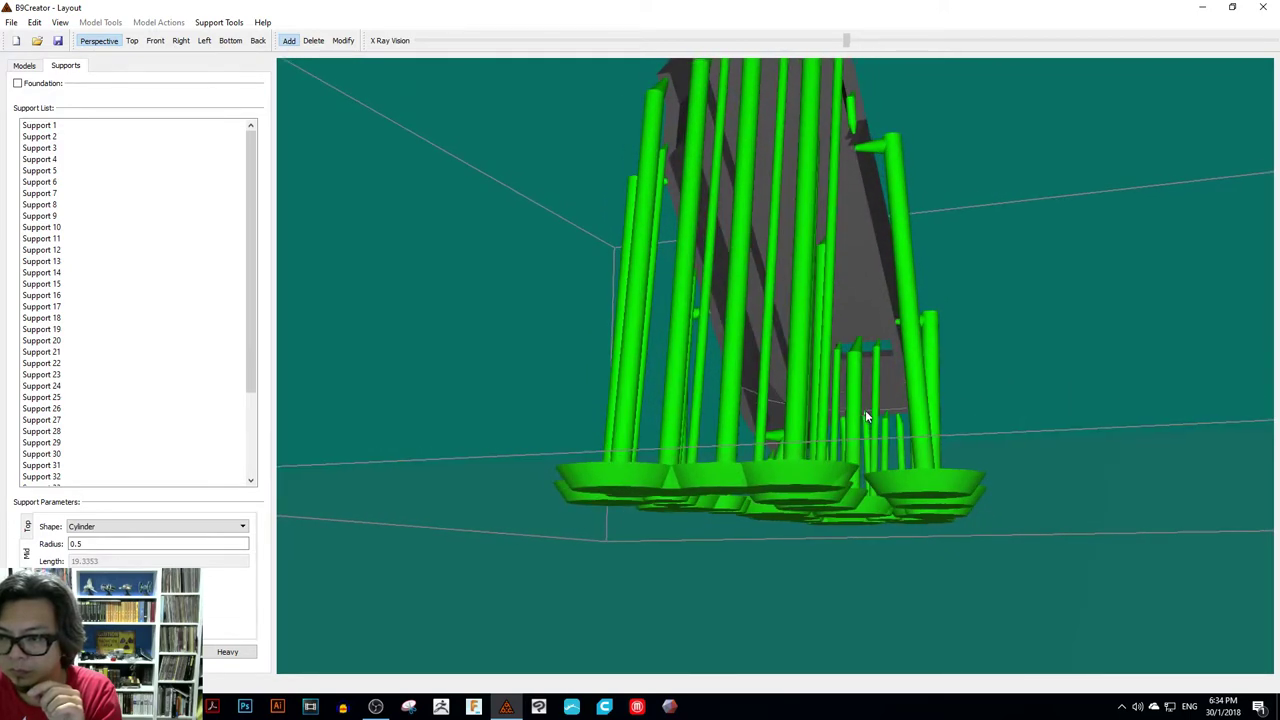
right_drag(867, 413, 785, 384)
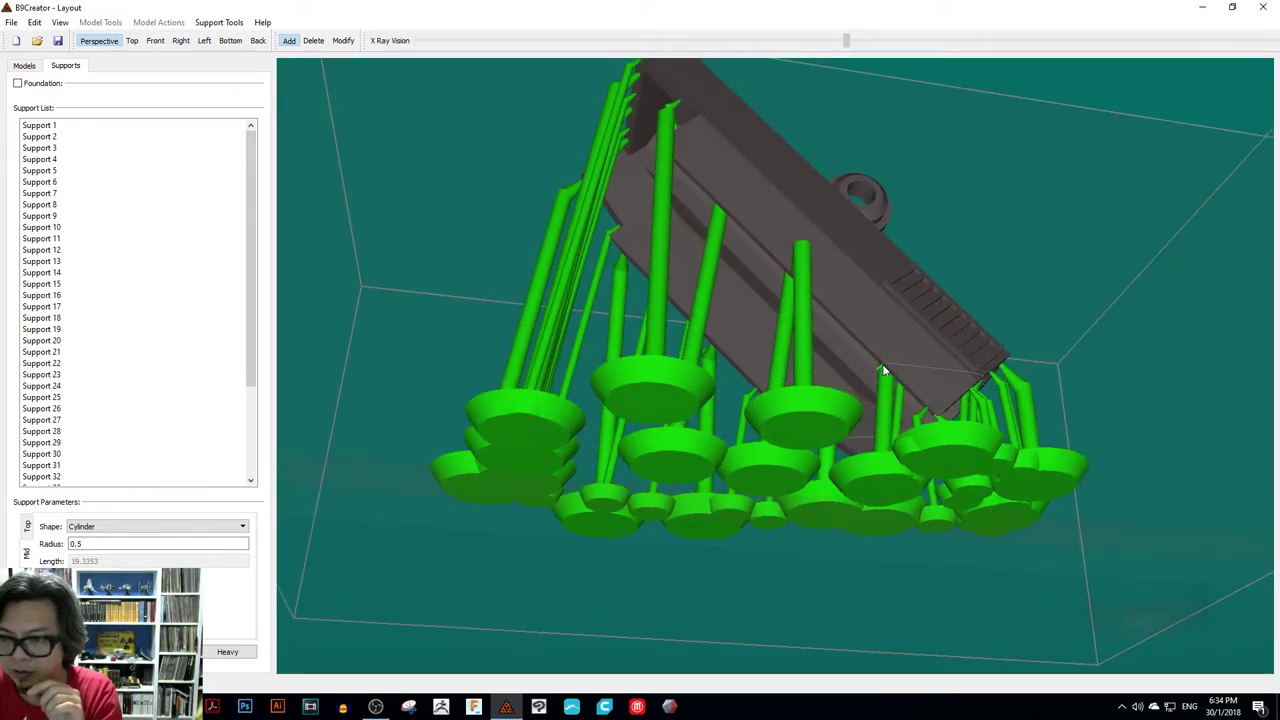
mouse_move(880, 372)
right_down()
mouse_move(823, 380)
mouse_move(884, 367)
right_up()
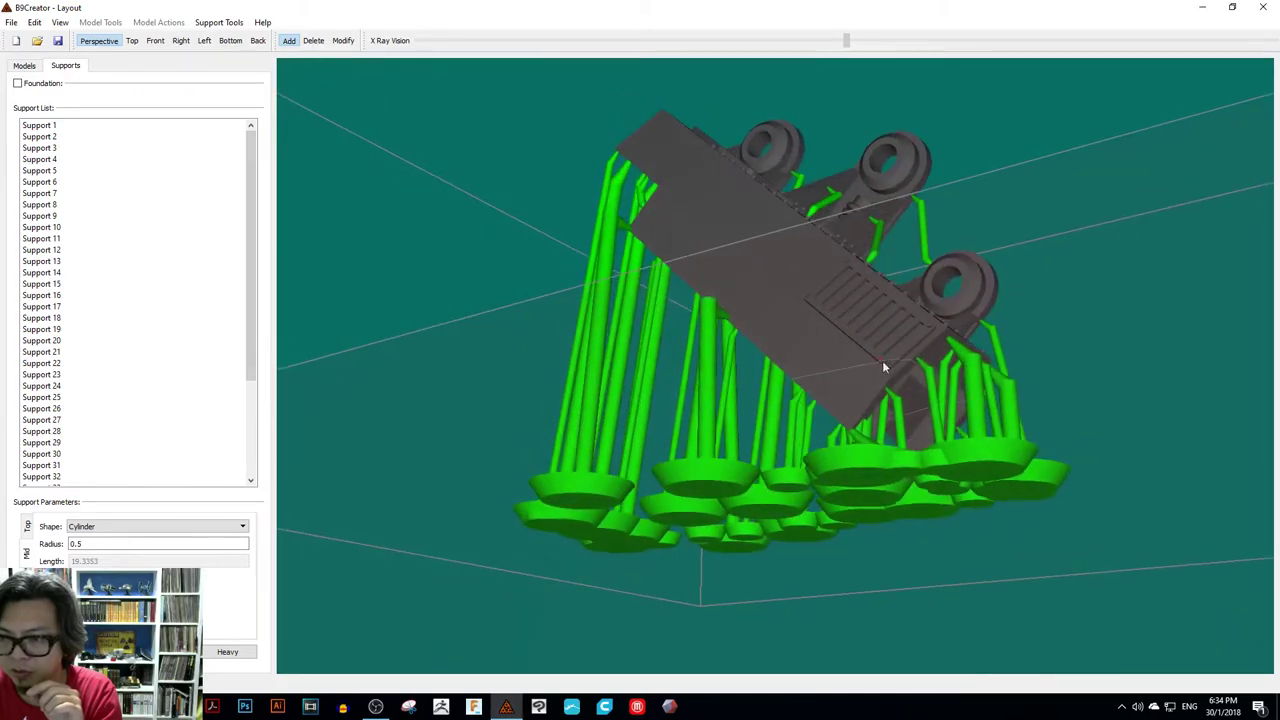
scroll(900, 365, up, 10)
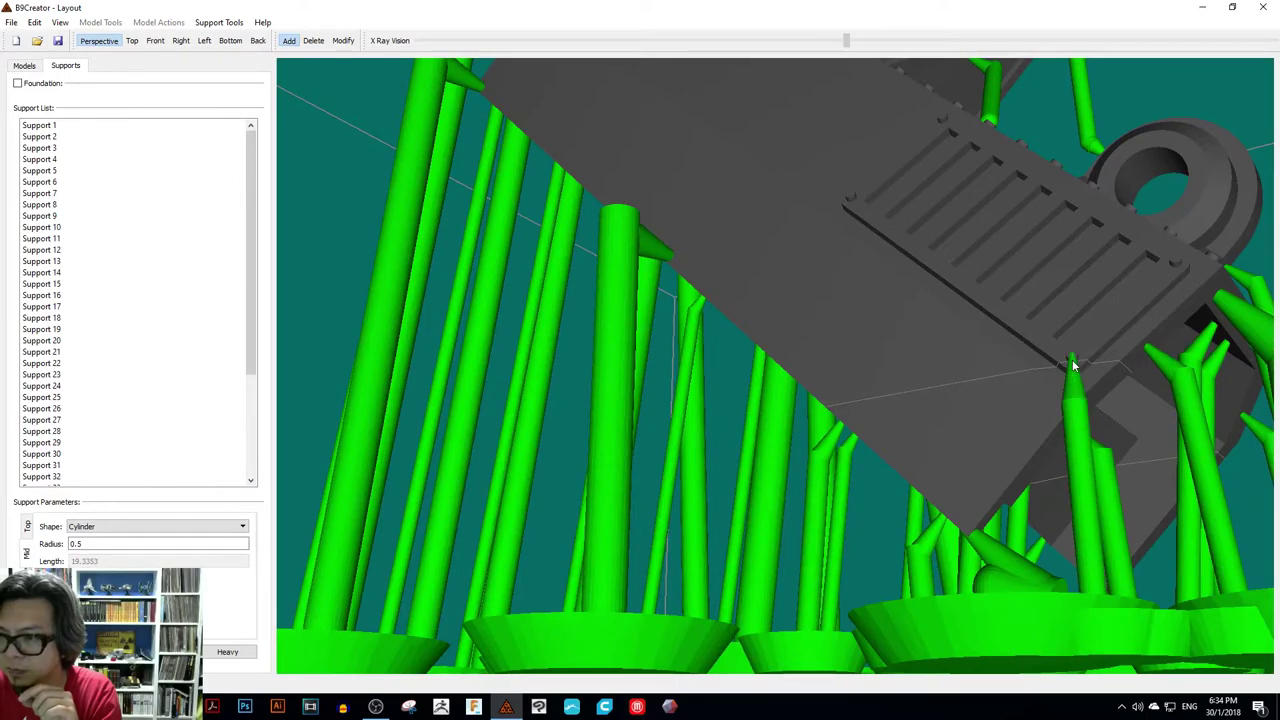
right_drag(1071, 360, 1010, 375)
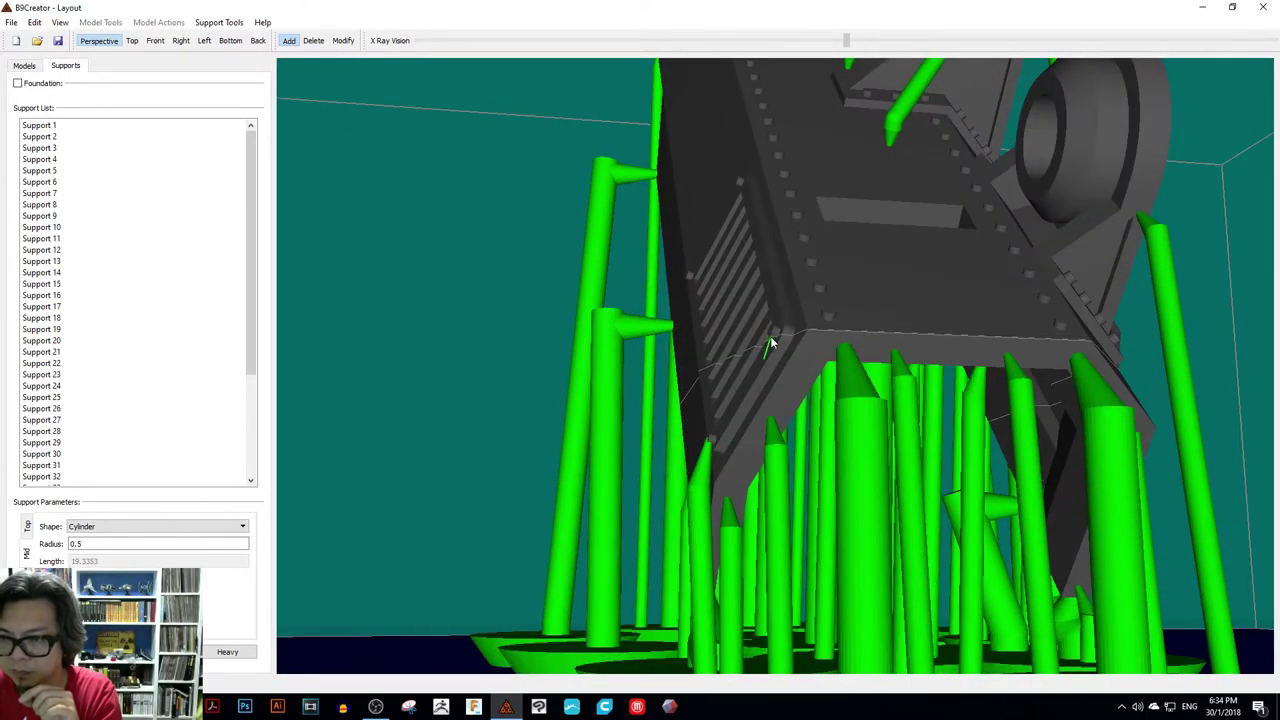
right_drag(770, 341, 800, 348)
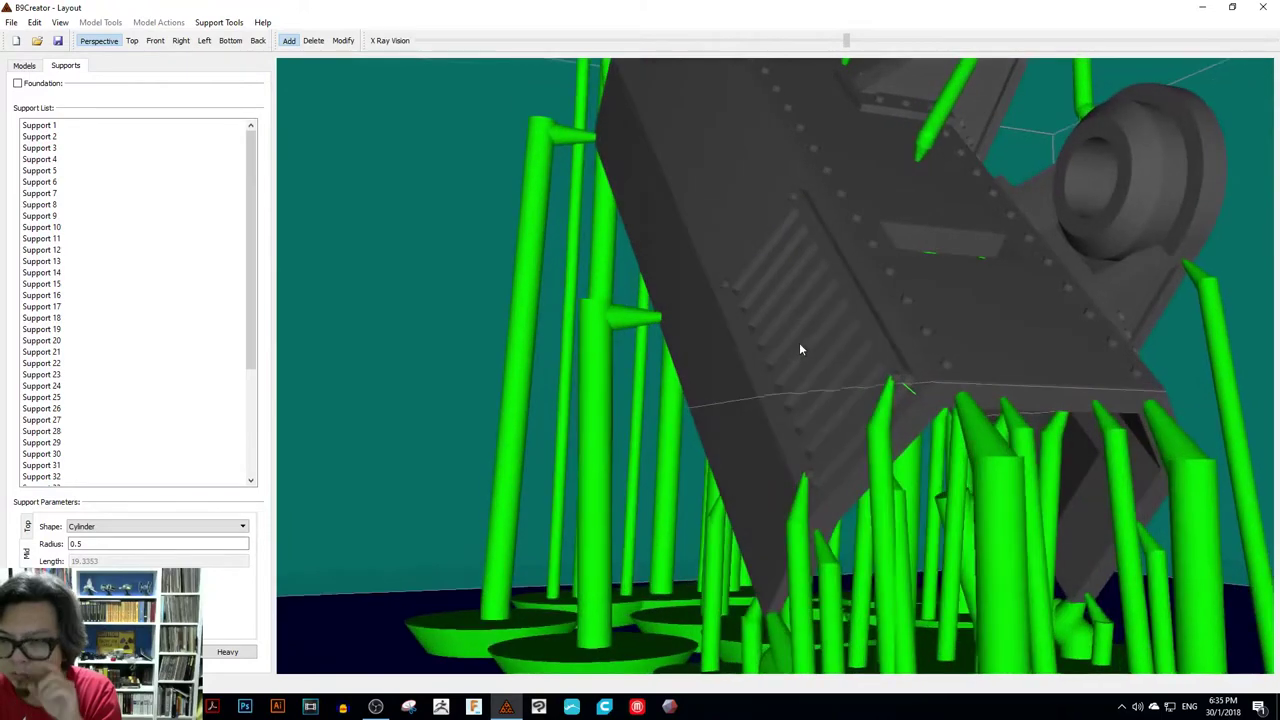
- In Modify mode, select Support 10 at the front right and shorten it
click(345, 41)
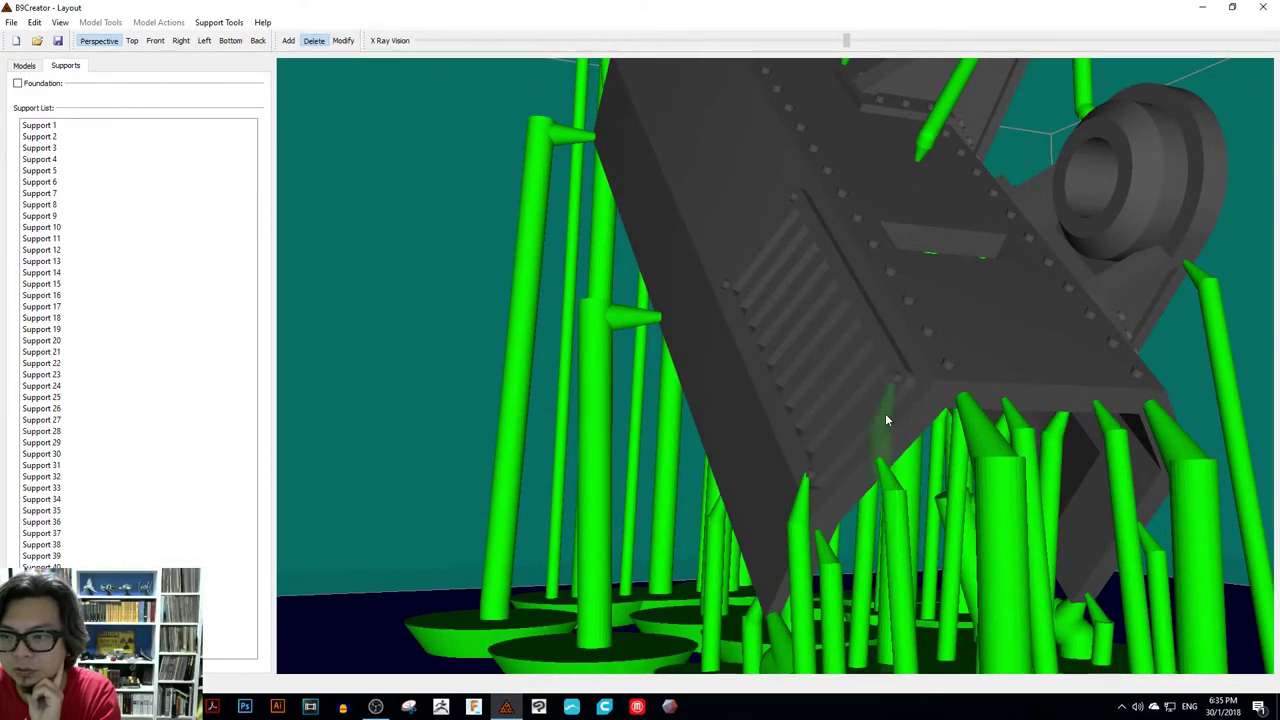
right_drag(803, 491, 1005, 384)
scroll(938, 365, up, 5)
scroll(937, 355, up, 2)
scroll(934, 350, down, 8)
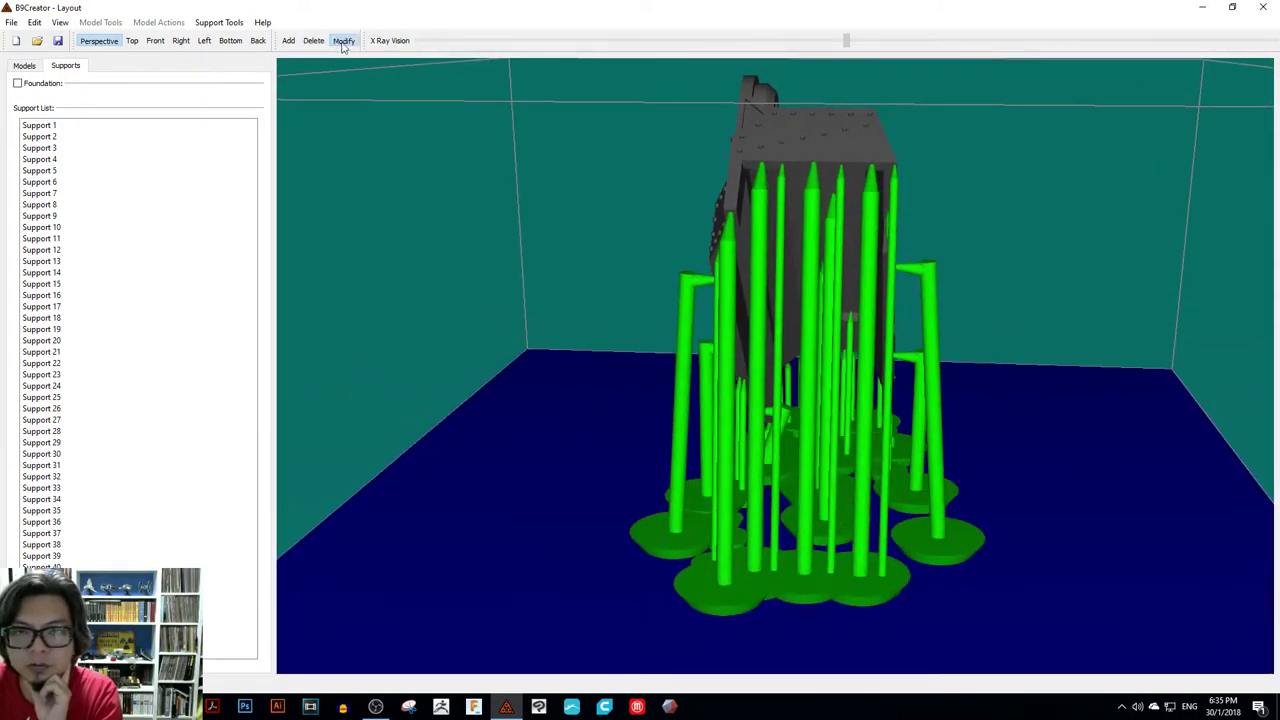
click(895, 575)
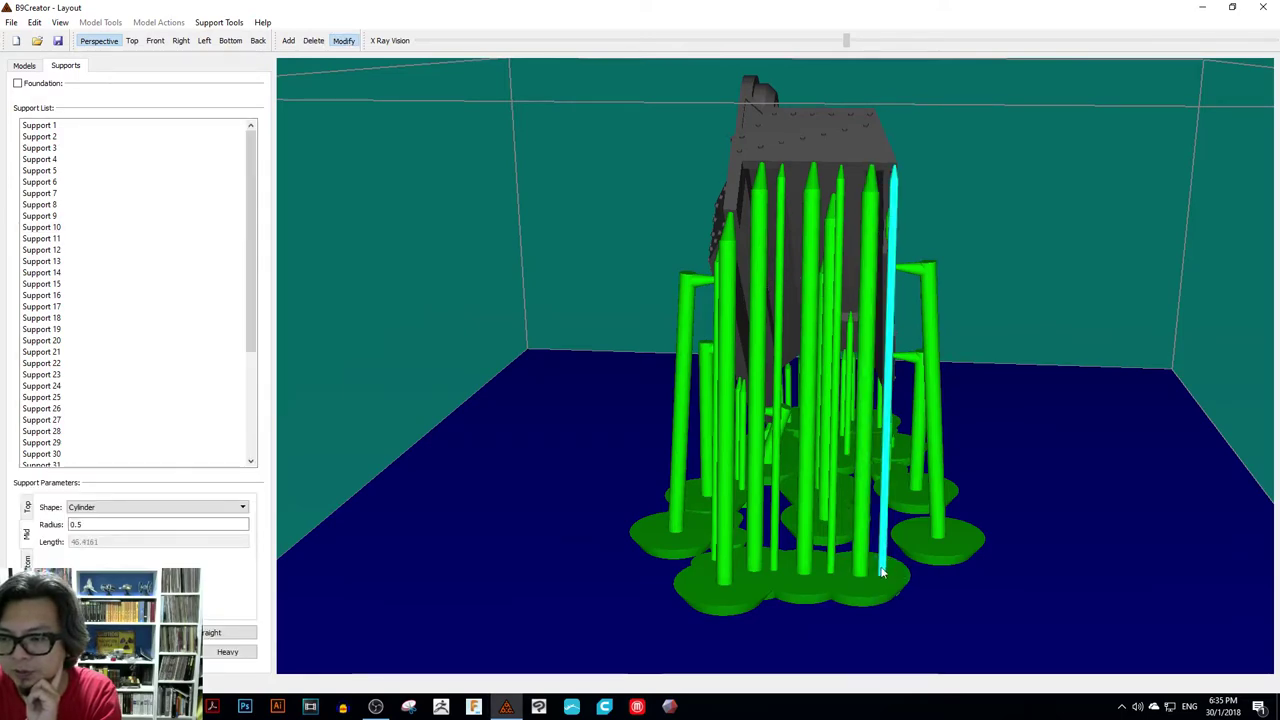
drag(882, 572, 881, 561)
mouse_move(885, 565)
right_down()
mouse_move(848, 263)
mouse_move(952, 252)
right_up()
mouse_move(745, 316)
right_down()
mouse_move(766, 409)
mouse_move(930, 505)
mouse_move(789, 232)
right_up()
- Inspect Supports 8 and 23, then select the long diagonal support
click(790, 225)
mouse_move(782, 163)
right_down()
mouse_move(980, 157)
mouse_move(1006, 200)
mouse_move(816, 84)
mouse_move(810, 170)
mouse_move(829, 223)
mouse_move(866, 240)
mouse_move(815, 238)
mouse_move(830, 600)
mouse_move(731, 394)
right_up()
mouse_move(766, 570)
right_down()
mouse_move(731, 571)
mouse_move(870, 505)
mouse_move(1068, 486)
mouse_move(925, 483)
mouse_move(820, 553)
mouse_move(735, 375)
mouse_move(850, 400)
mouse_move(841, 441)
mouse_move(771, 371)
mouse_move(843, 429)
mouse_move(757, 529)
mouse_move(918, 530)
mouse_move(818, 558)
mouse_move(878, 533)
mouse_move(777, 531)
mouse_move(778, 520)
mouse_move(943, 511)
mouse_move(802, 496)
mouse_move(822, 458)
mouse_move(803, 461)
mouse_move(840, 458)
mouse_move(830, 455)
right_up()
click(921, 538)
click(943, 511)
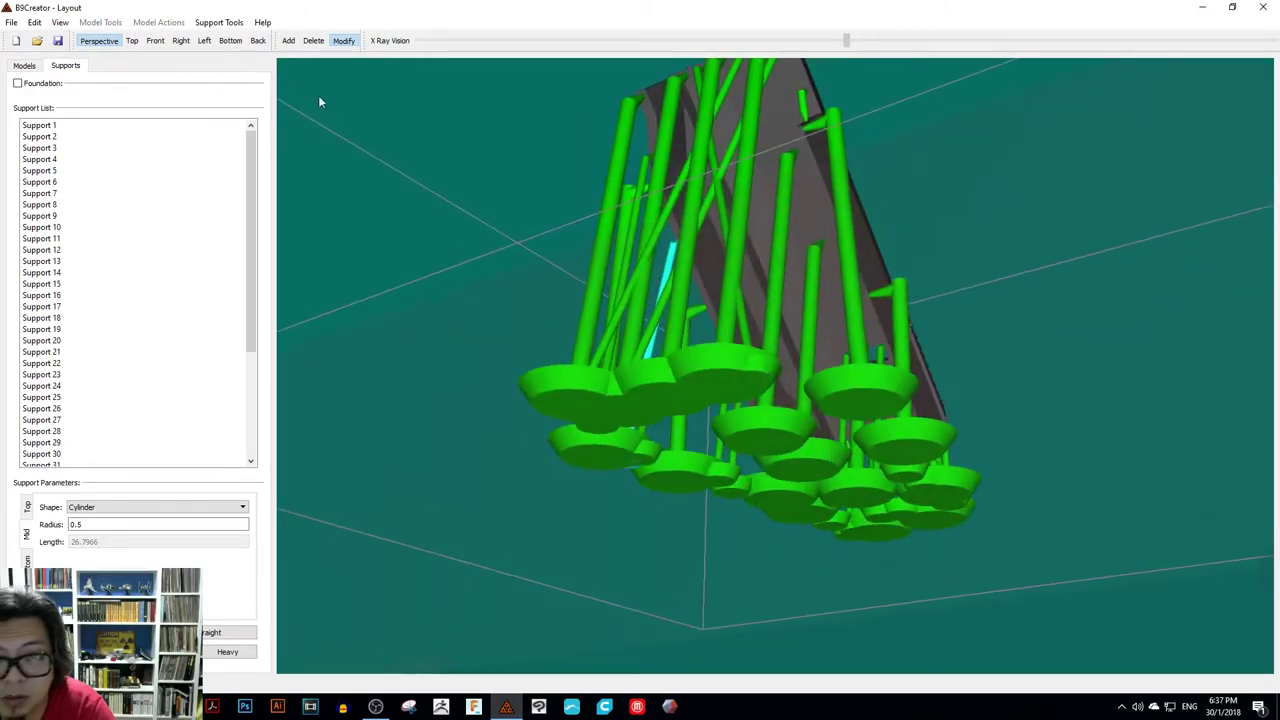
right_drag(755, 161, 747, 423)
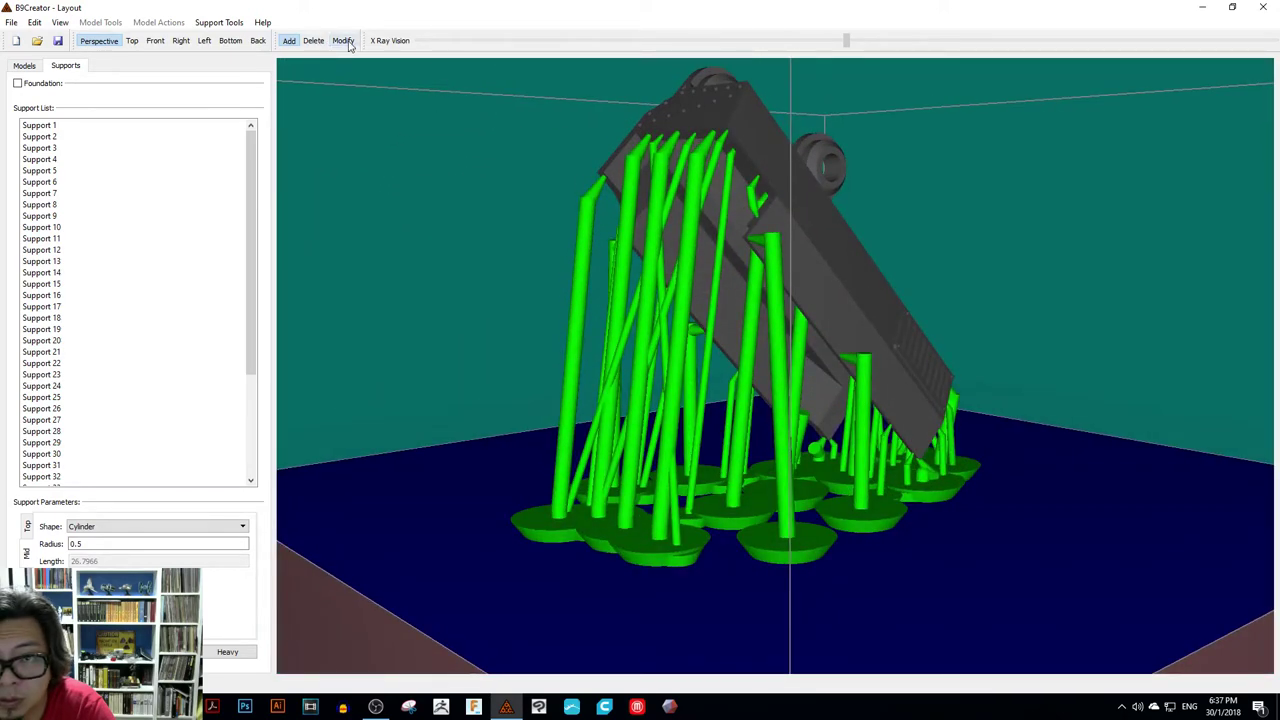
click(760, 510)
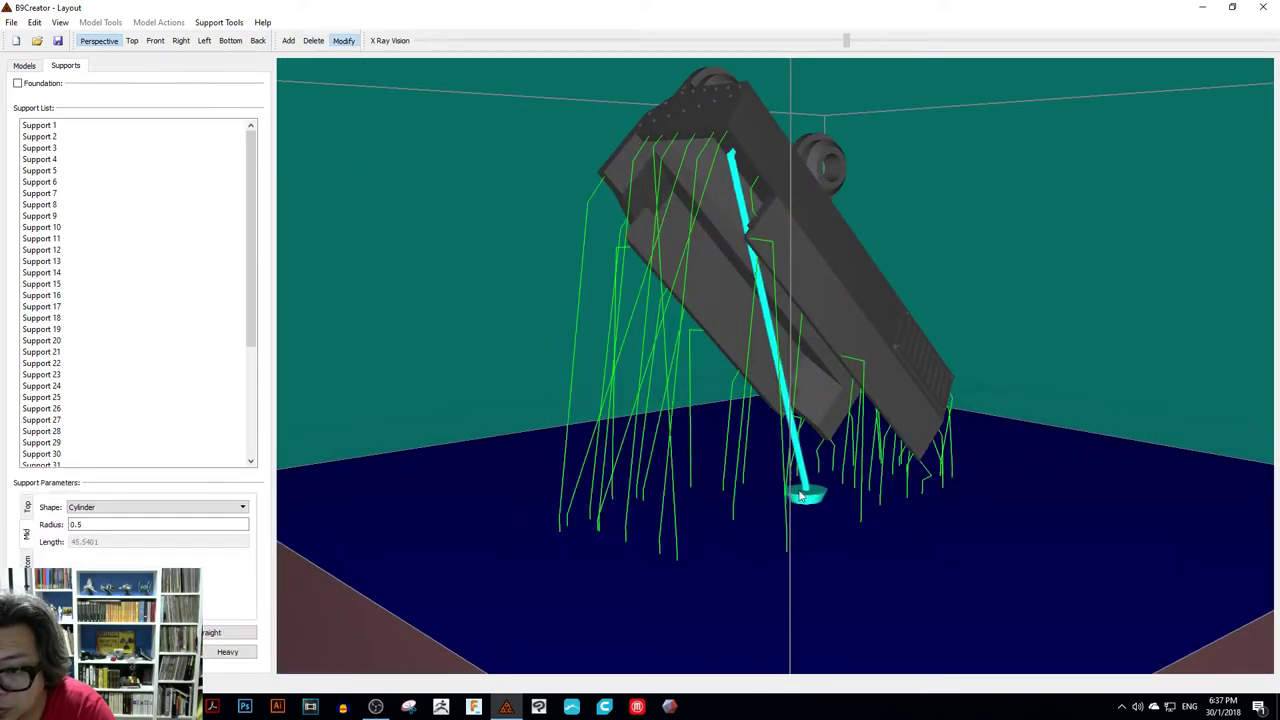
mouse_move(800, 495)
right_down()
mouse_move(818, 456)
mouse_move(805, 521)
right_up()
- Move the diagonal support's foot pad and reposition its top to a new attachment point
drag(826, 484, 842, 466)
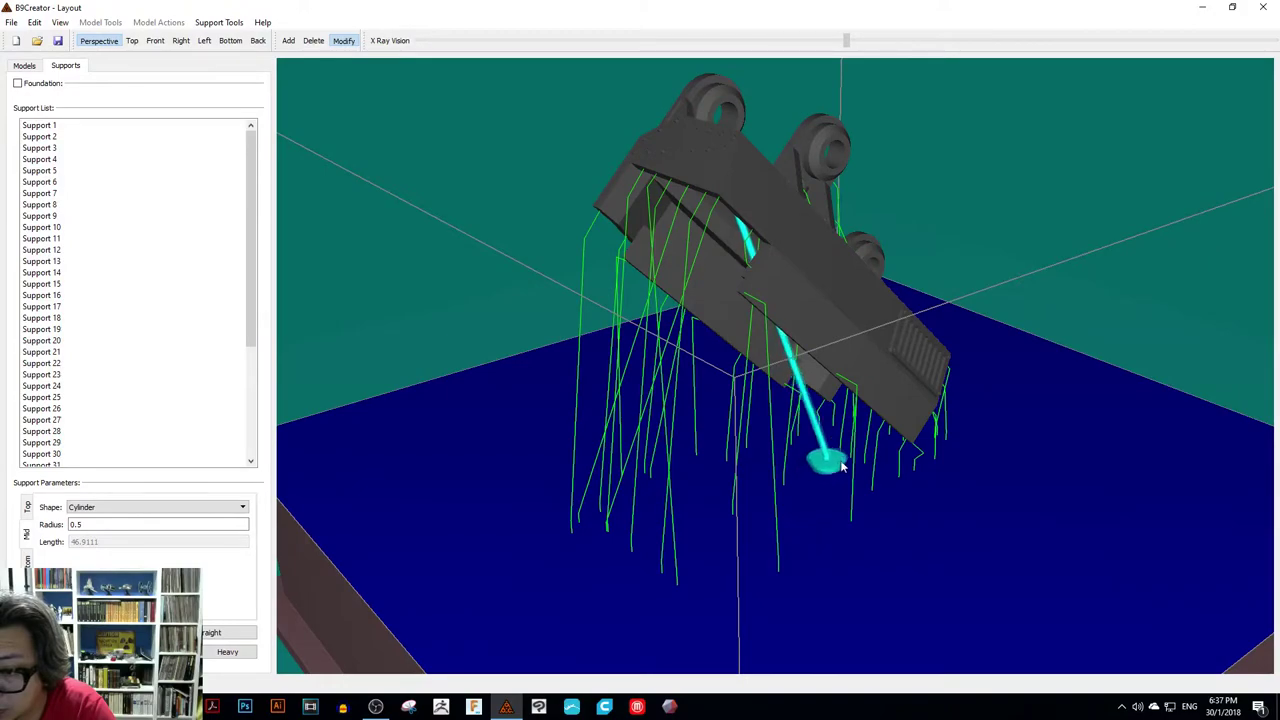
right_drag(840, 466, 846, 400)
drag(733, 133, 752, 119)
right_drag(752, 119, 875, 148)
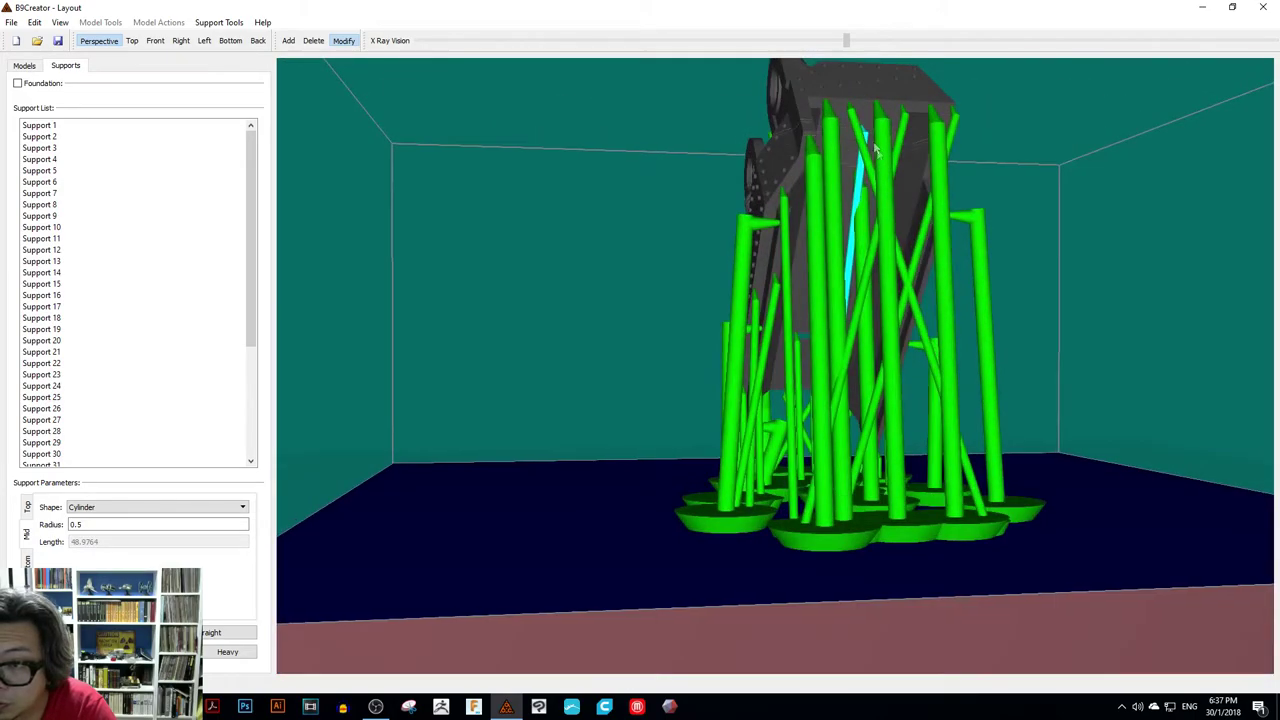
drag(866, 136, 870, 144)
right_drag(870, 144, 710, 135)
drag(705, 128, 652, 168)
right_drag(652, 168, 785, 175)
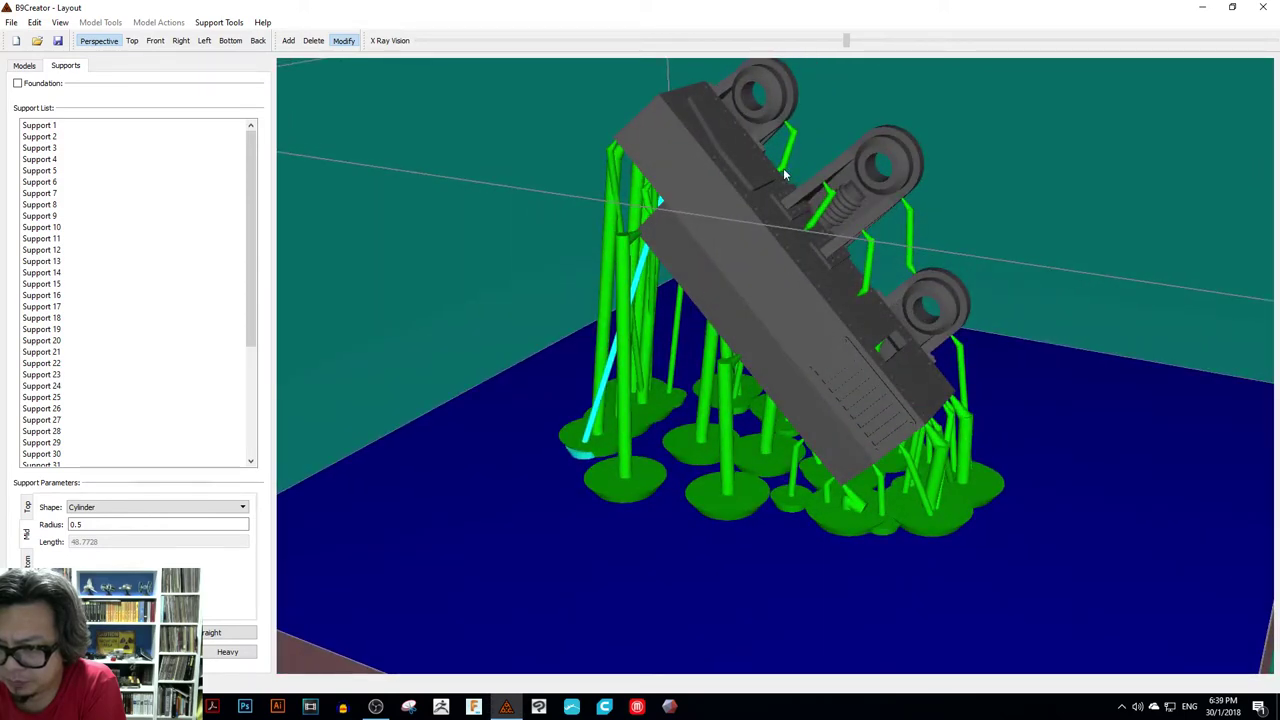
right_drag(785, 175, 791, 175)
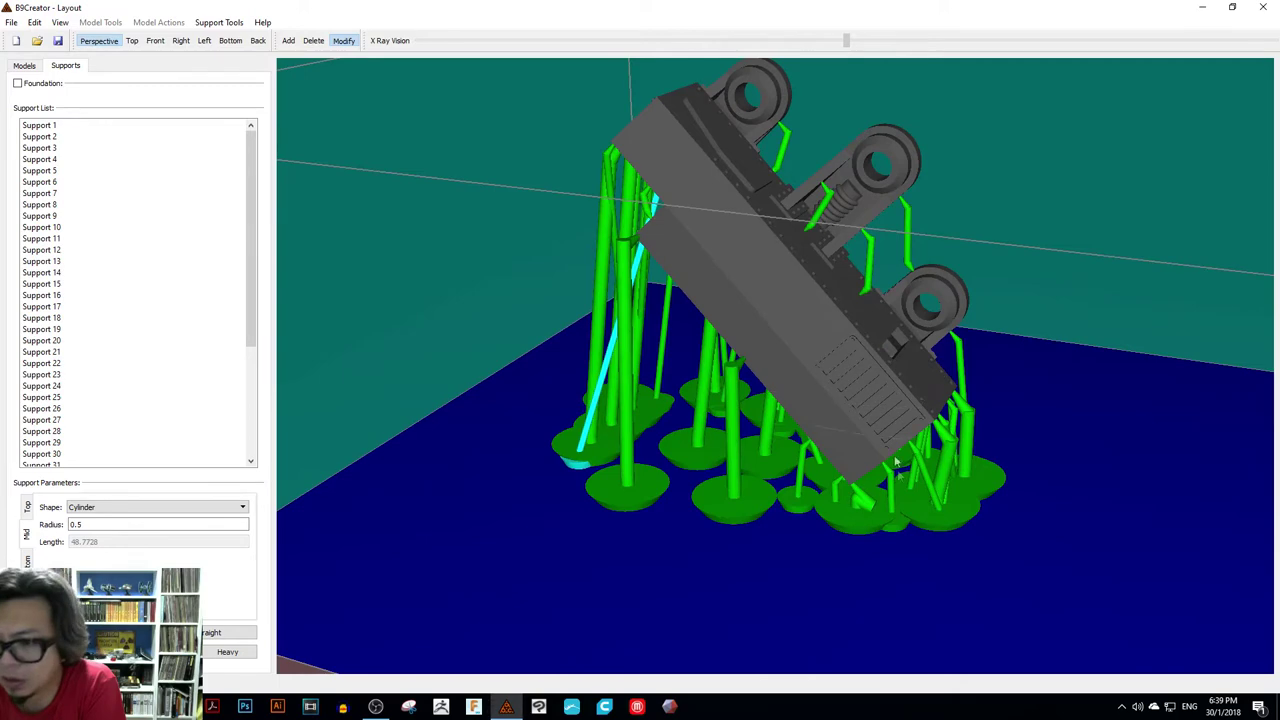
- Nudge Support 22's base slightly and move Support 9's base across the plate
click(962, 514)
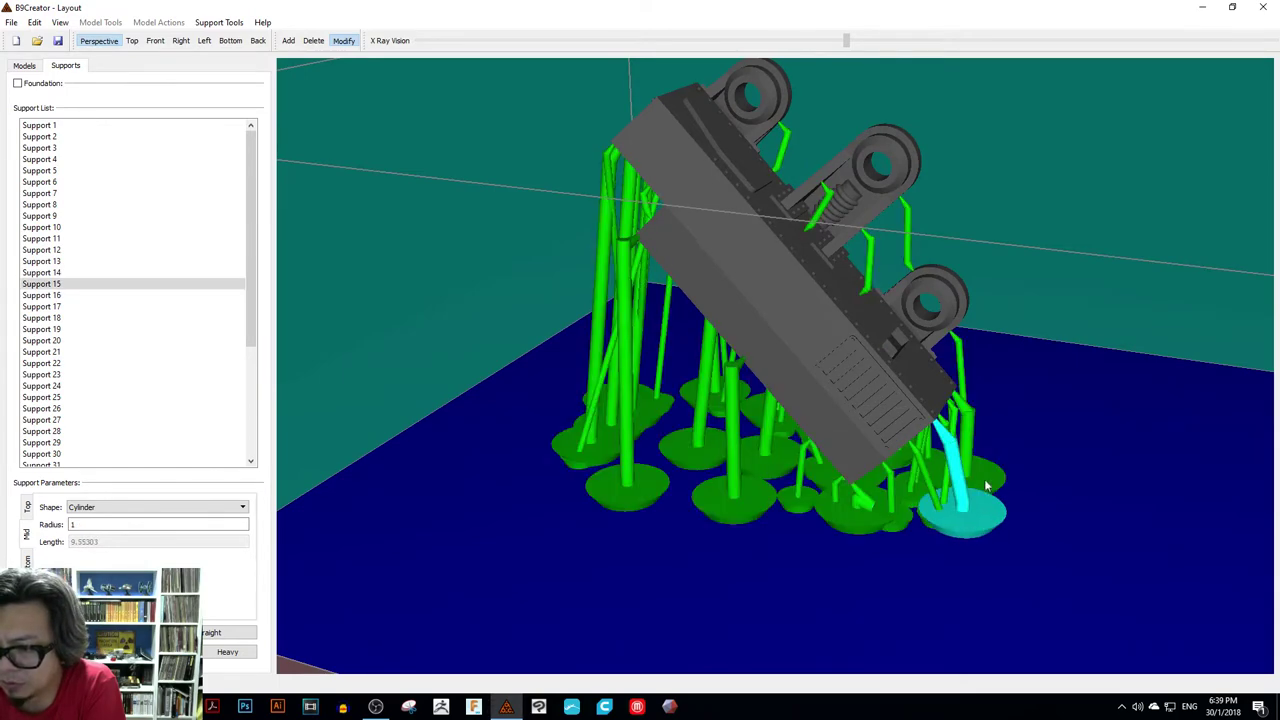
click(1006, 484)
click(912, 529)
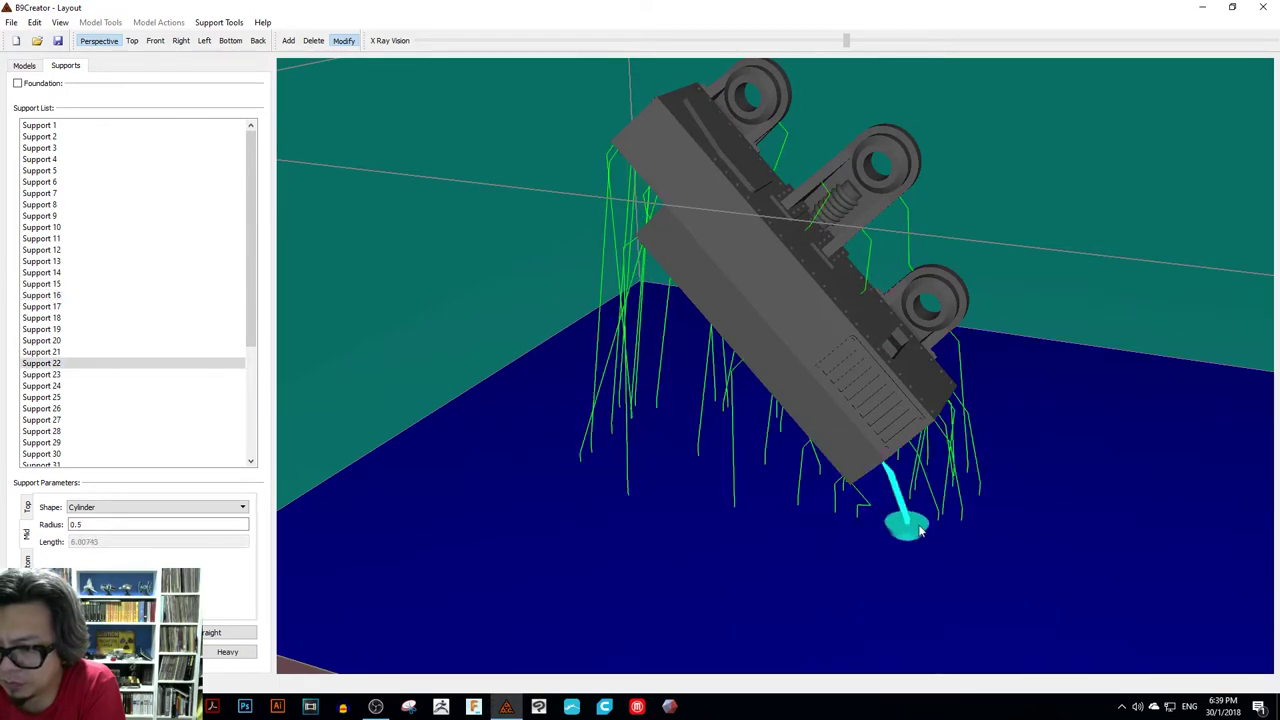
drag(918, 527, 910, 525)
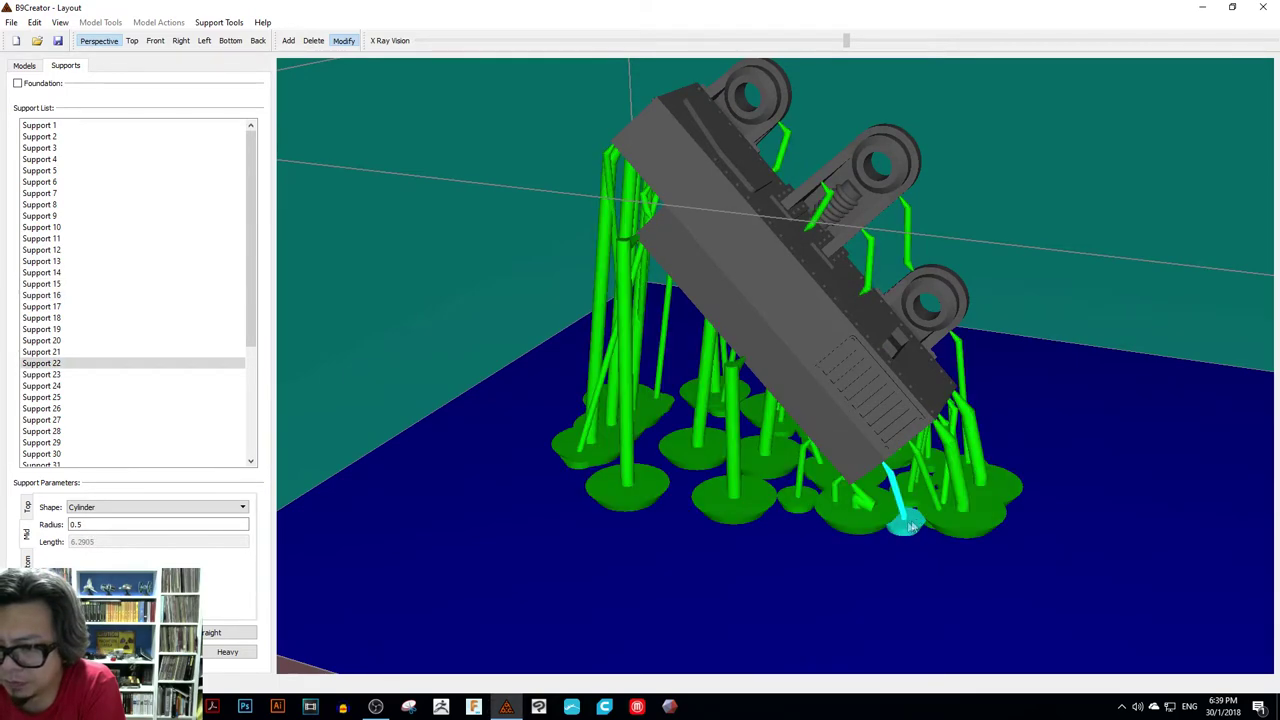
click(742, 509)
right_drag(728, 511, 770, 590)
click(930, 475)
drag(770, 590, 932, 597)
right_drag(932, 597, 830, 590)
drag(830, 590, 800, 595)
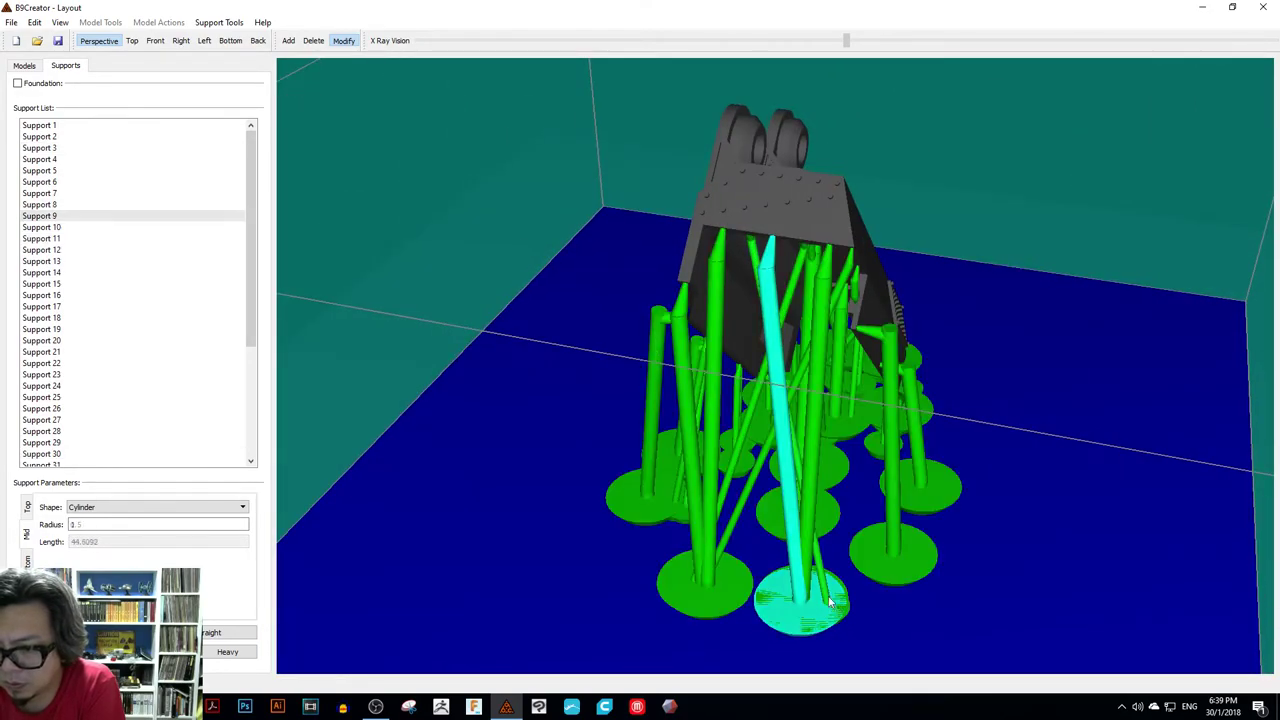
right_drag(800, 595, 706, 531)
- Check Supports 14, 28, 7, 6 and 29, then review all supports end-on
click(771, 451)
click(868, 520)
click(900, 505)
click(758, 560)
click(920, 549)
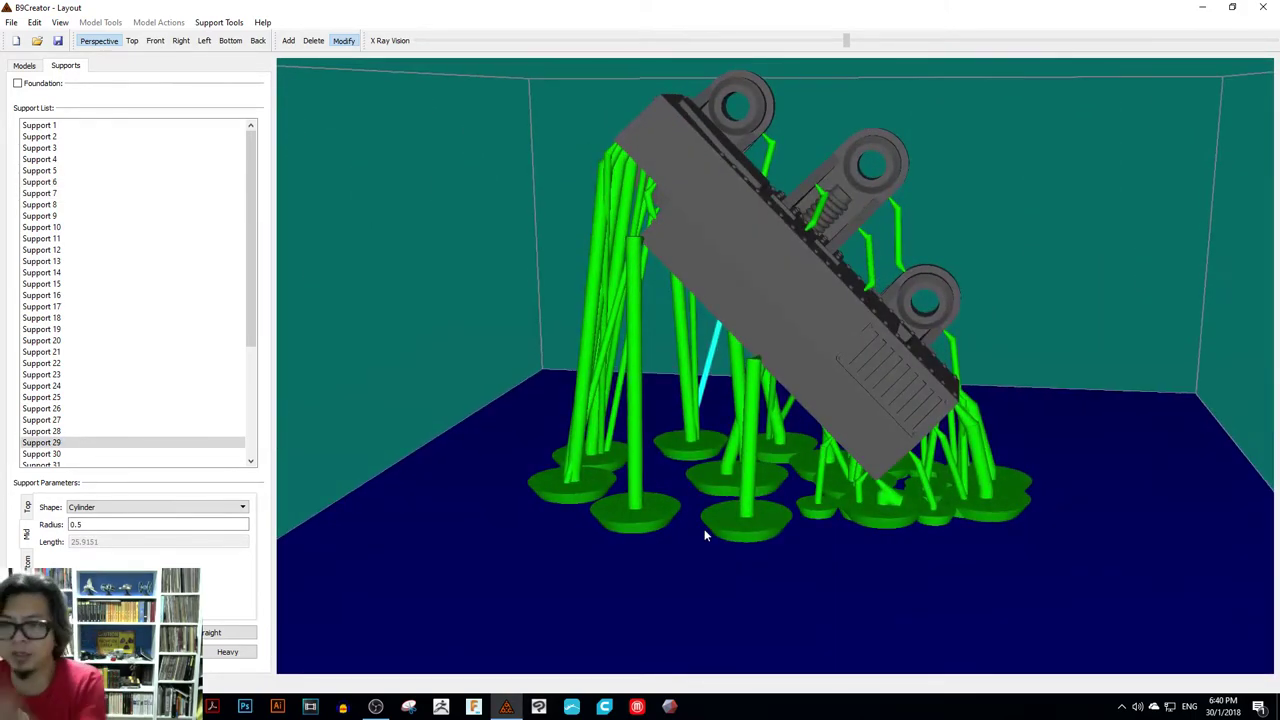
right_drag(716, 515, 773, 193)
right_drag(830, 222, 840, 380)
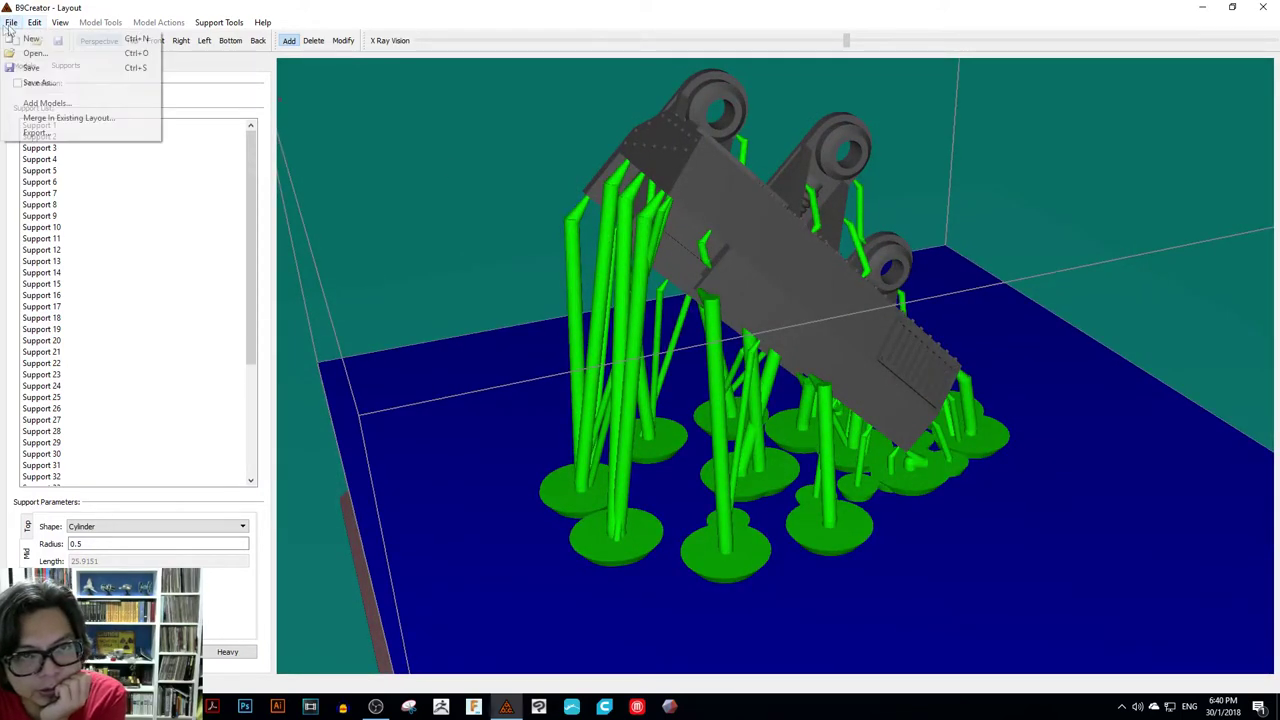
- Export the supported left half as the STL file Body-Bot-Left-Sup
click(36, 132)
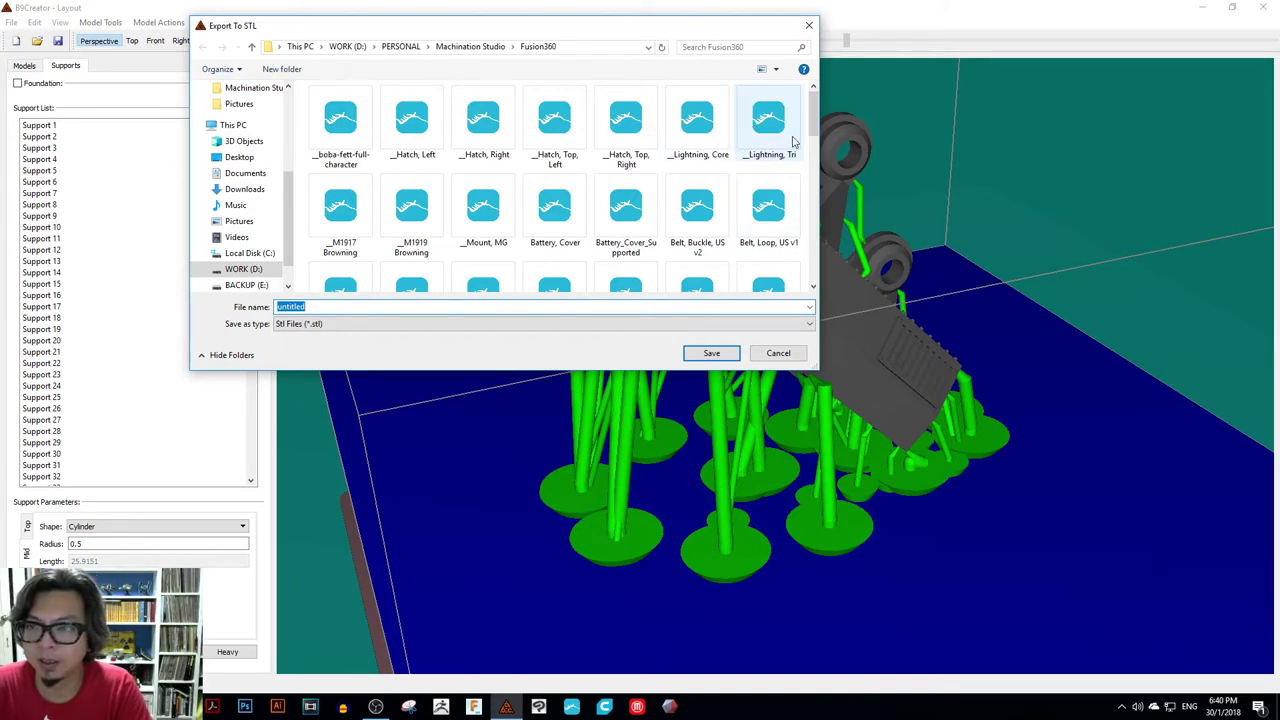
drag(812, 120, 812, 134)
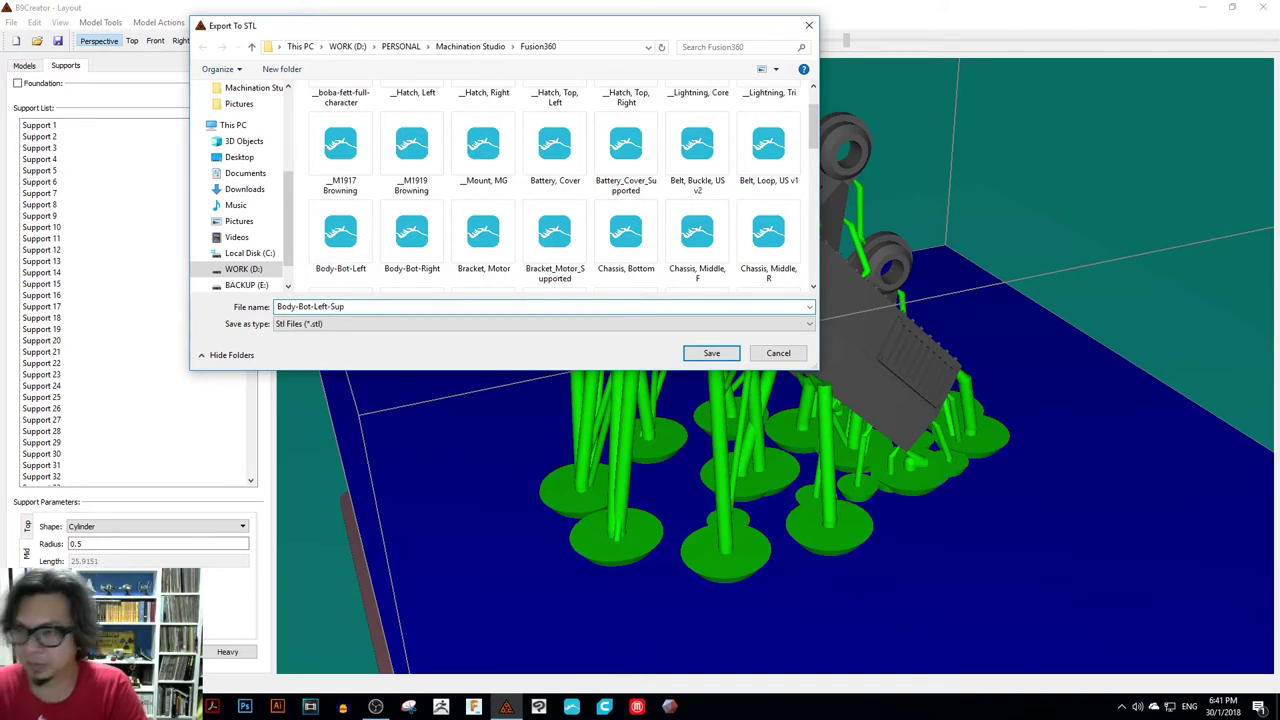
click(711, 352)
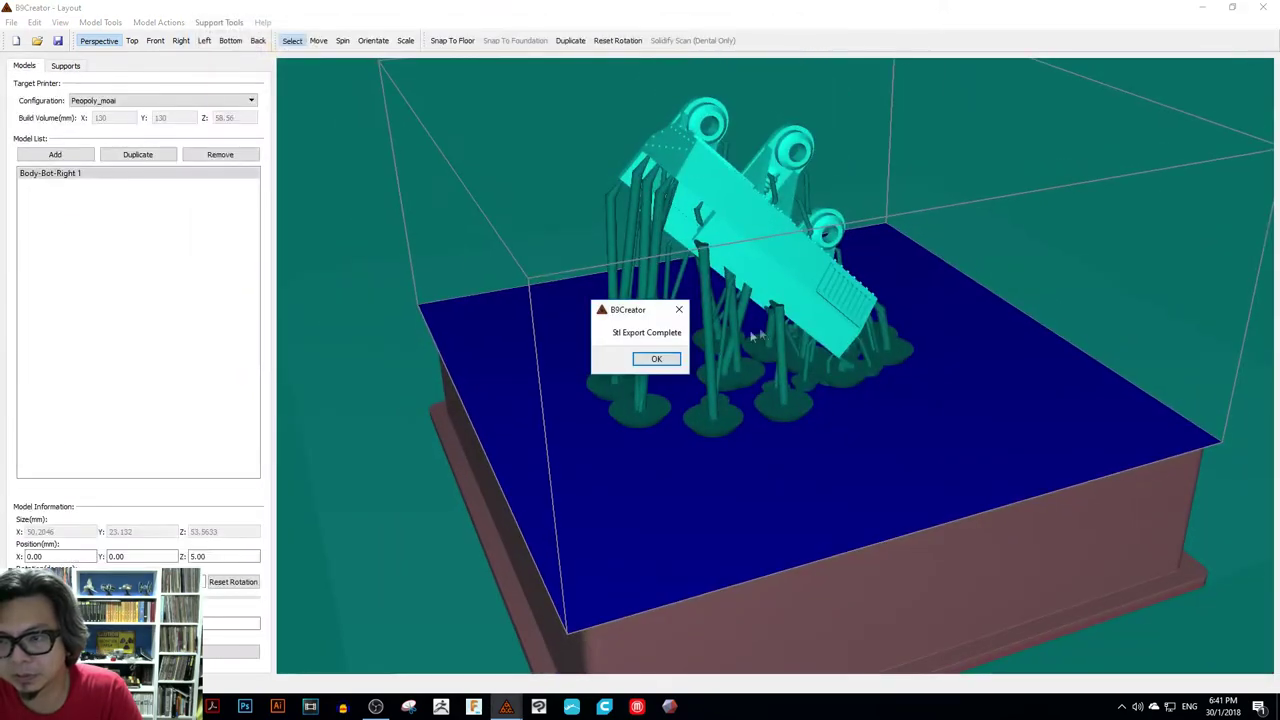
right_drag(735, 372, 757, 388)
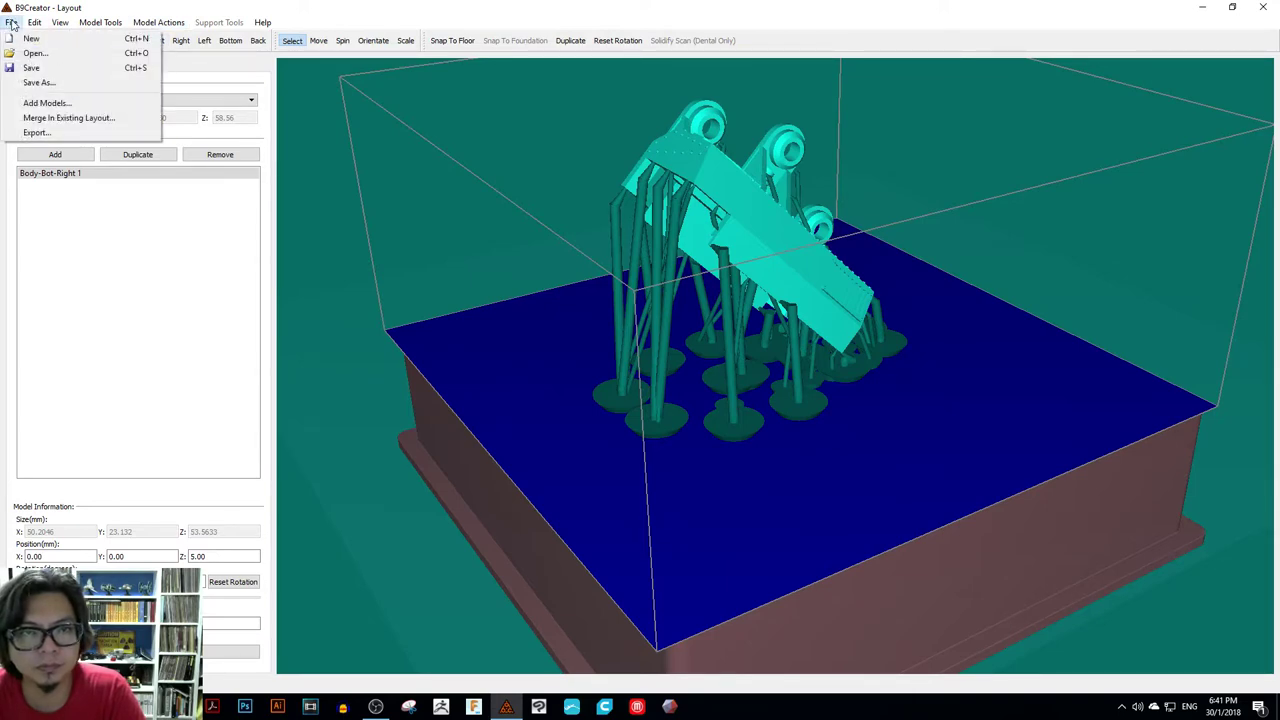
- Export the supported right half as an STL file
click(38, 133)
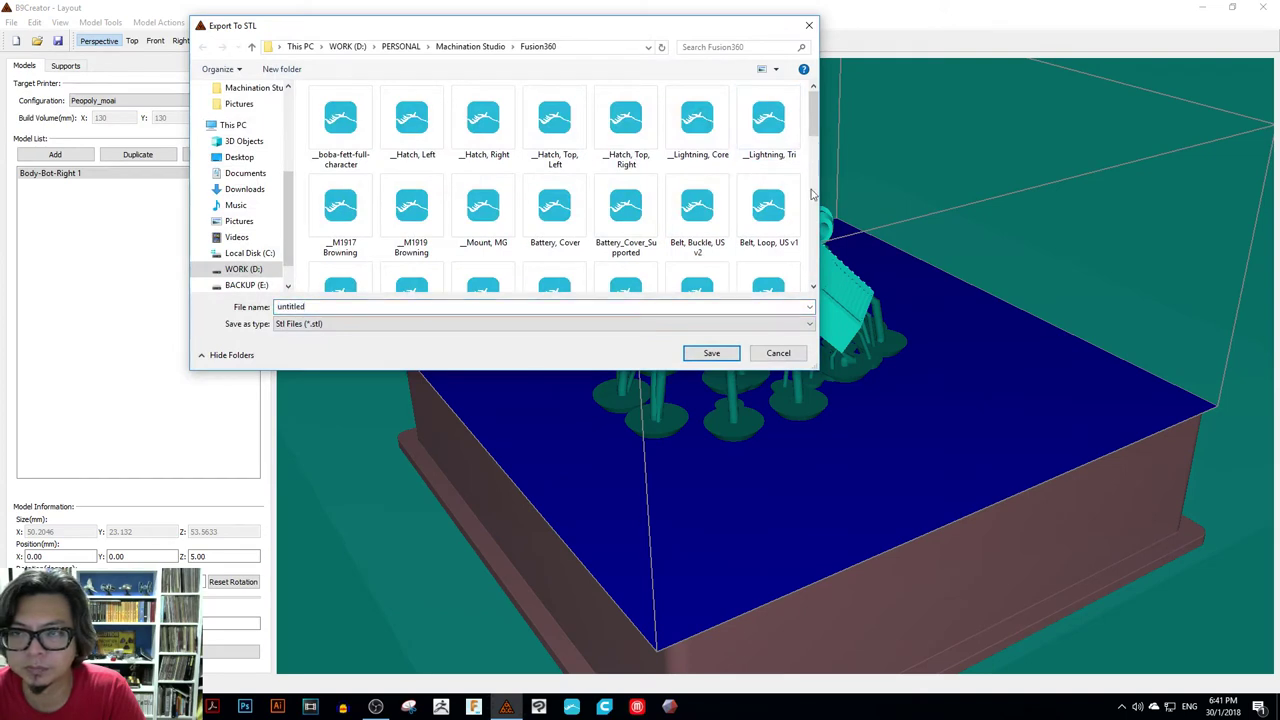
drag(813, 100, 813, 148)
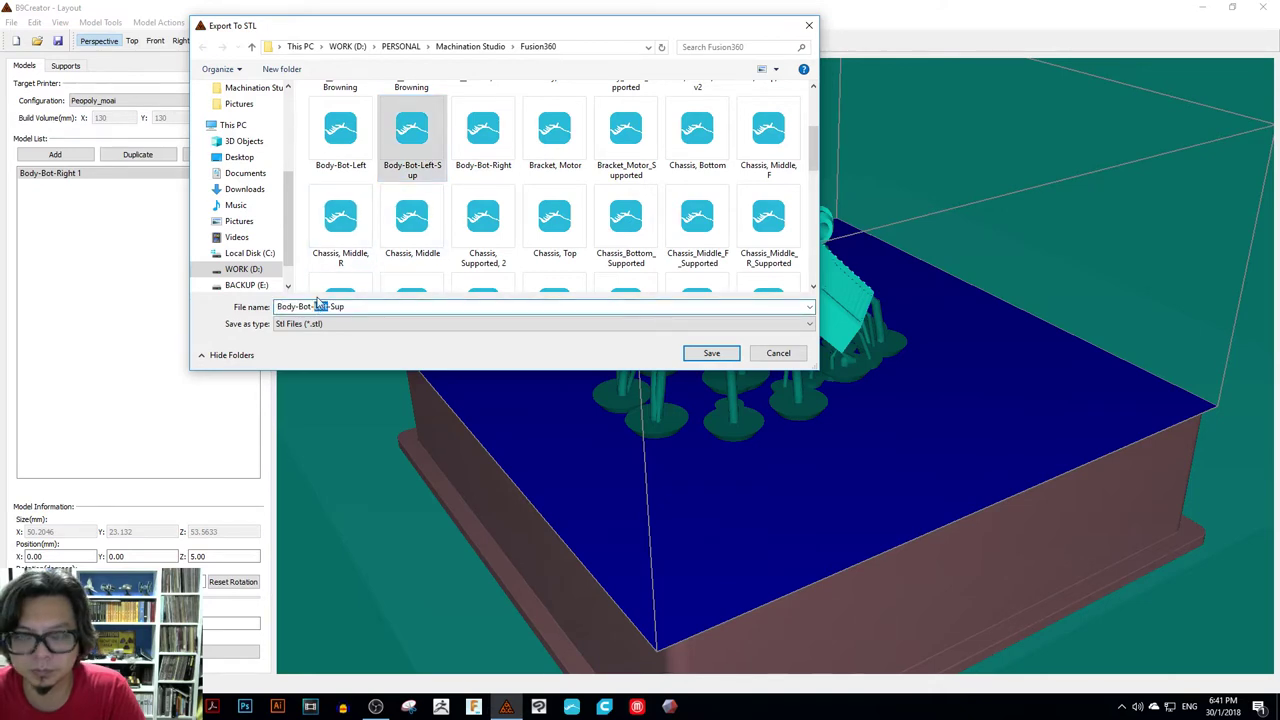
key(Return)
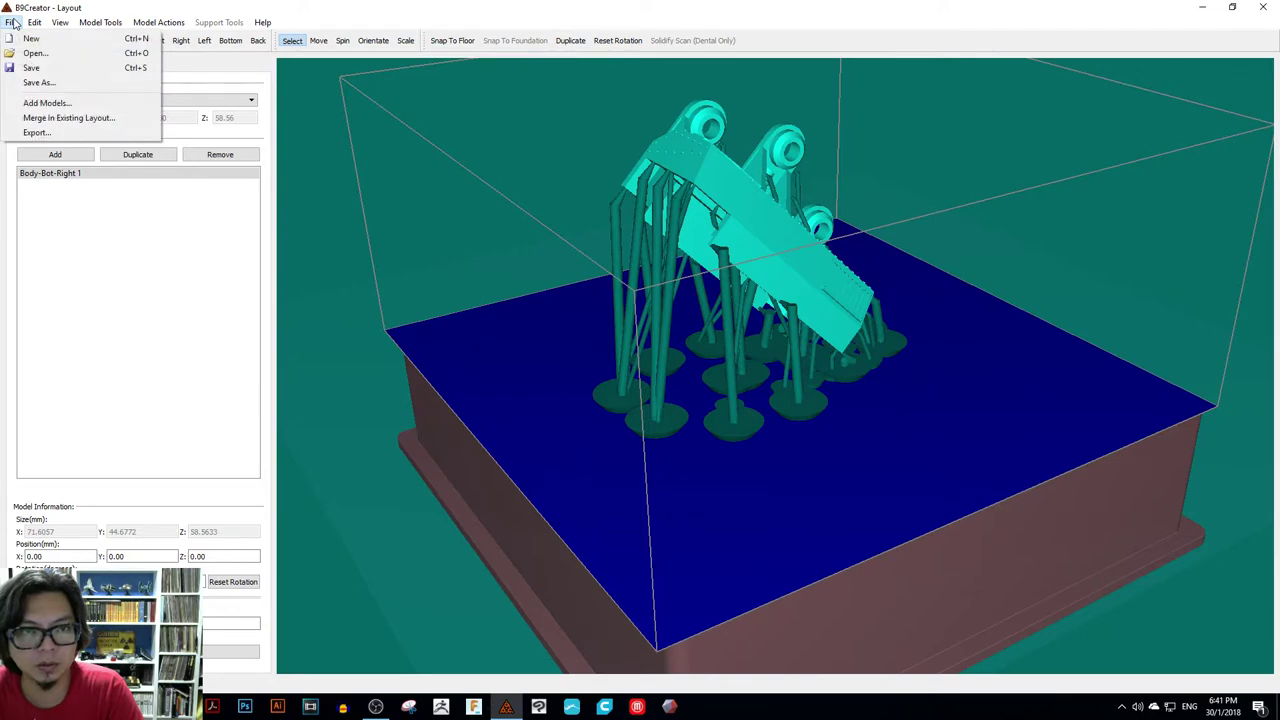
- Save the layout as Body-Bot-Right-Sup using the file-name suggestion
click(32, 68)
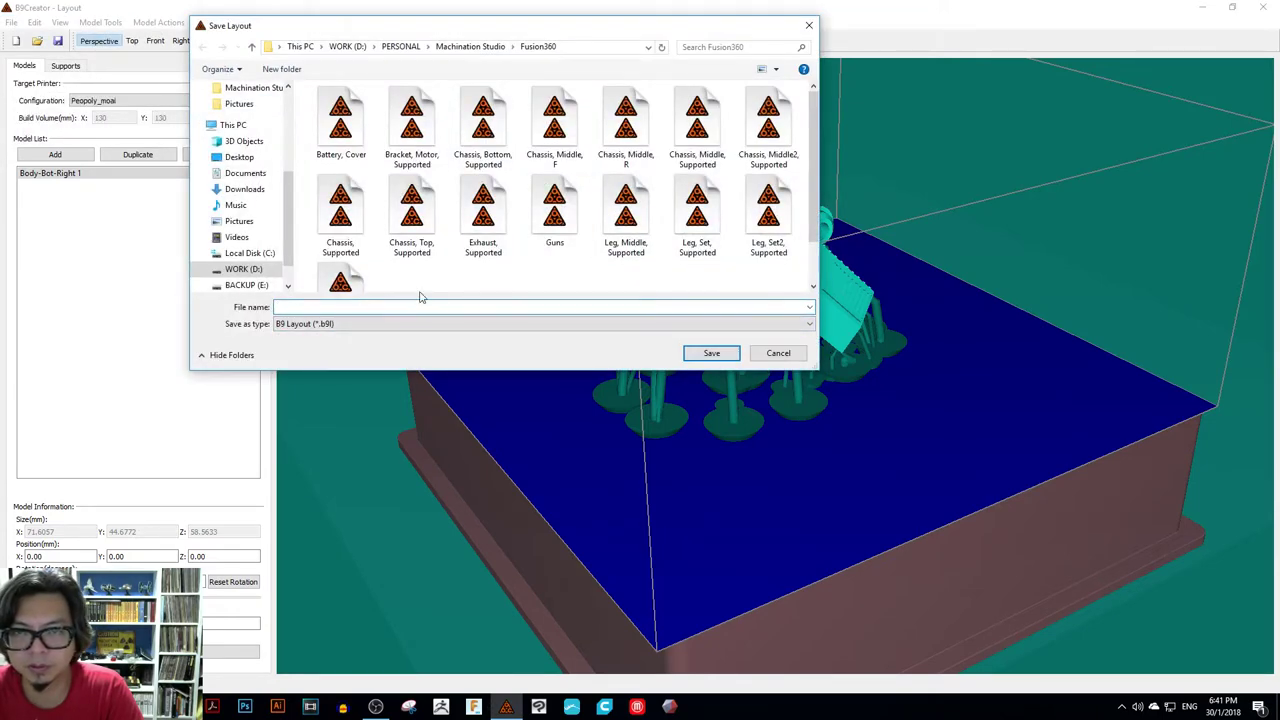
text(Body)
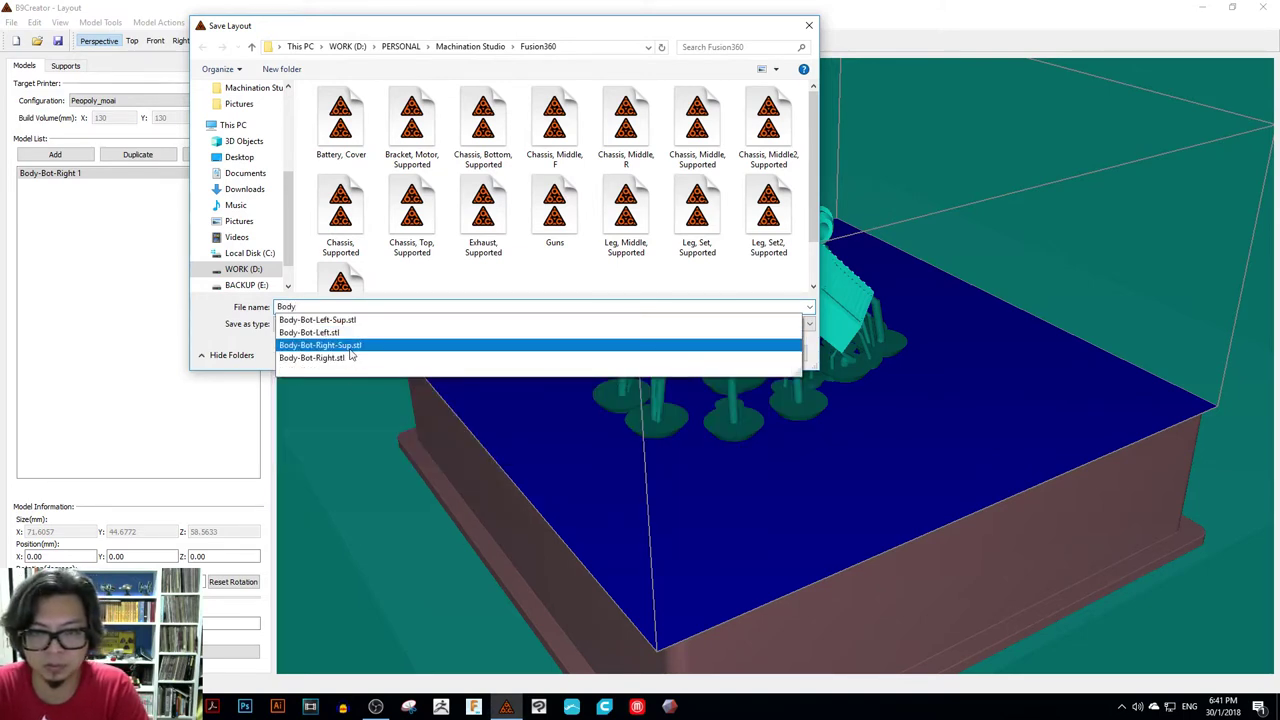
click(360, 340)
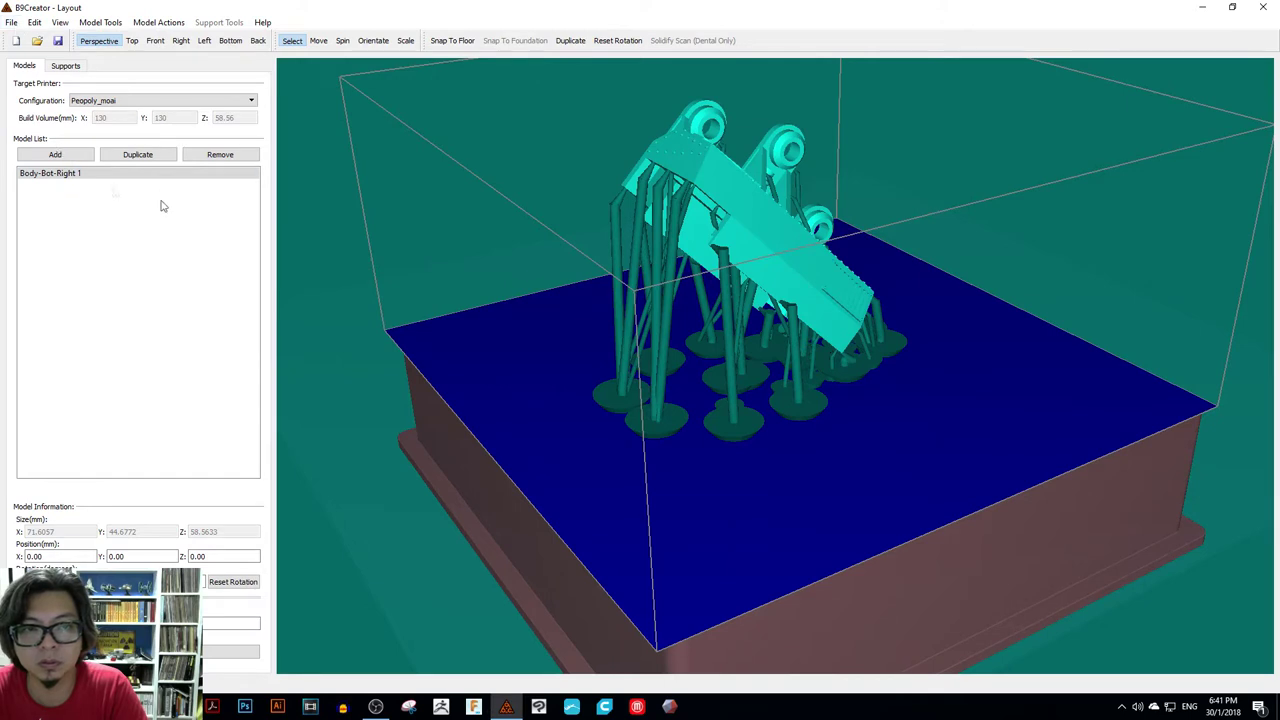
- Start a new layout and load Body-Bot-Left onto the plate
click(217, 158)
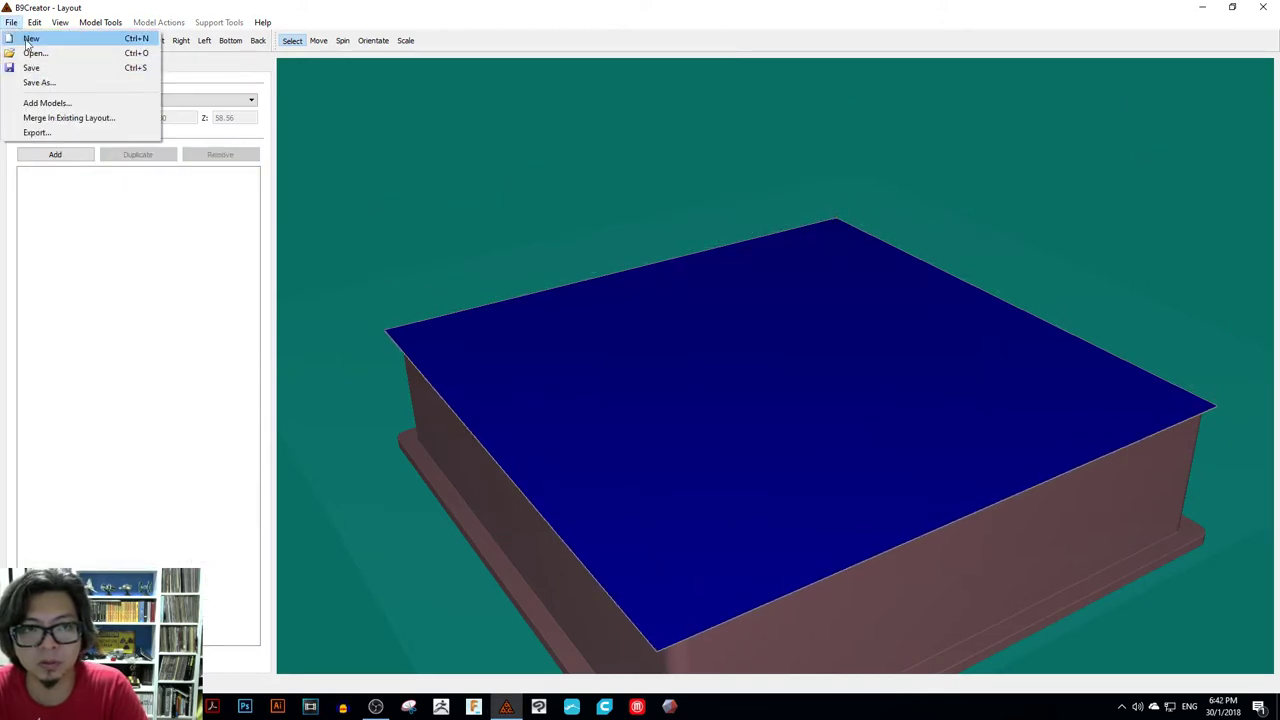
click(46, 104)
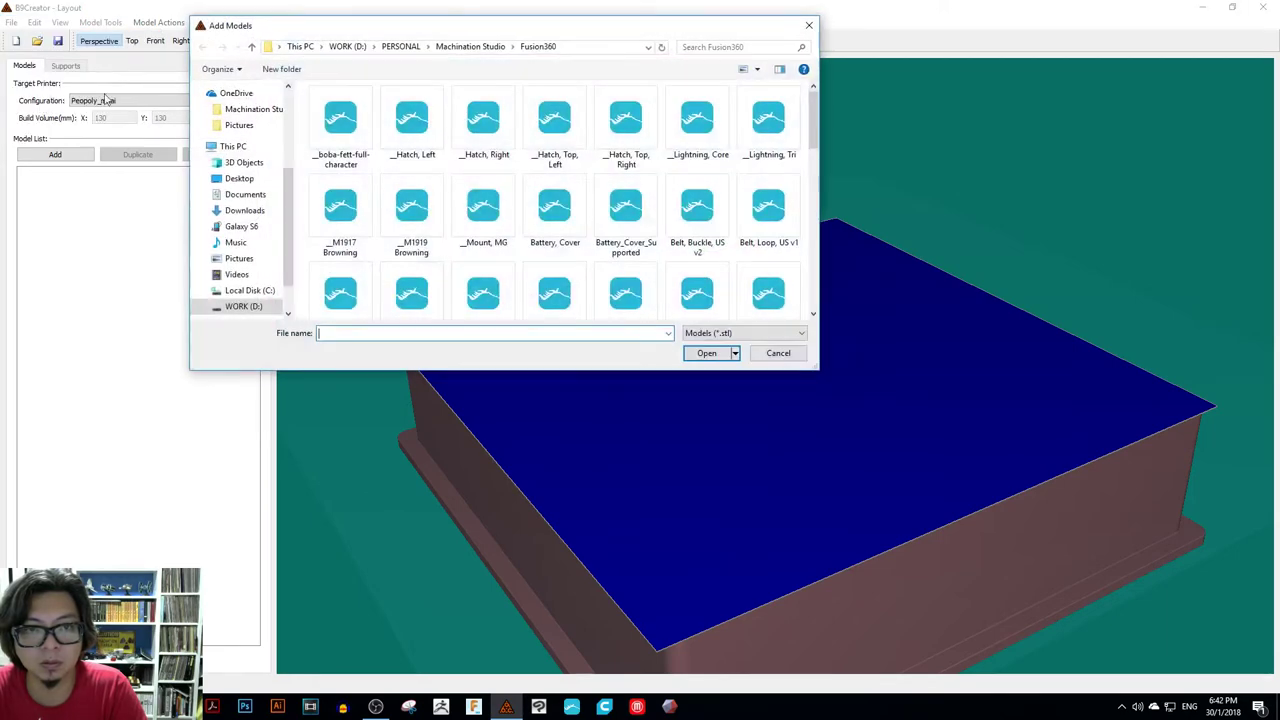
drag(814, 140, 815, 175)
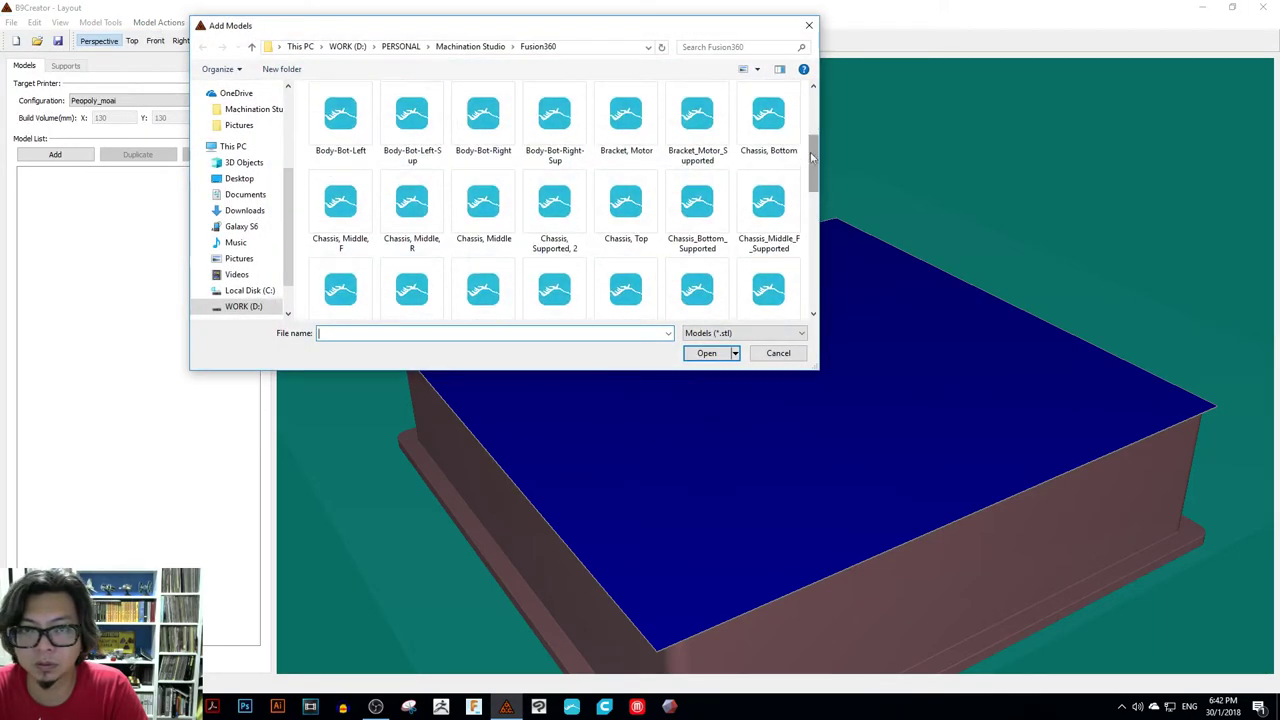
double_click(341, 120)
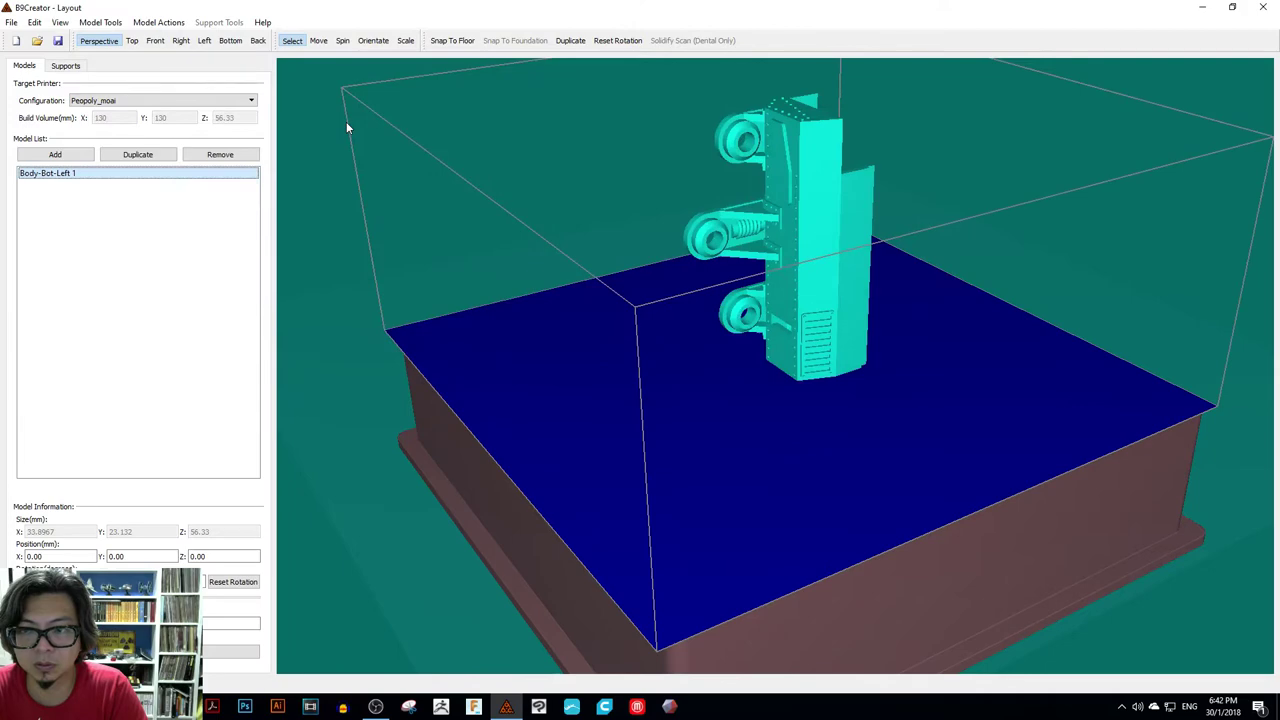
right_drag(767, 217, 690, 235)
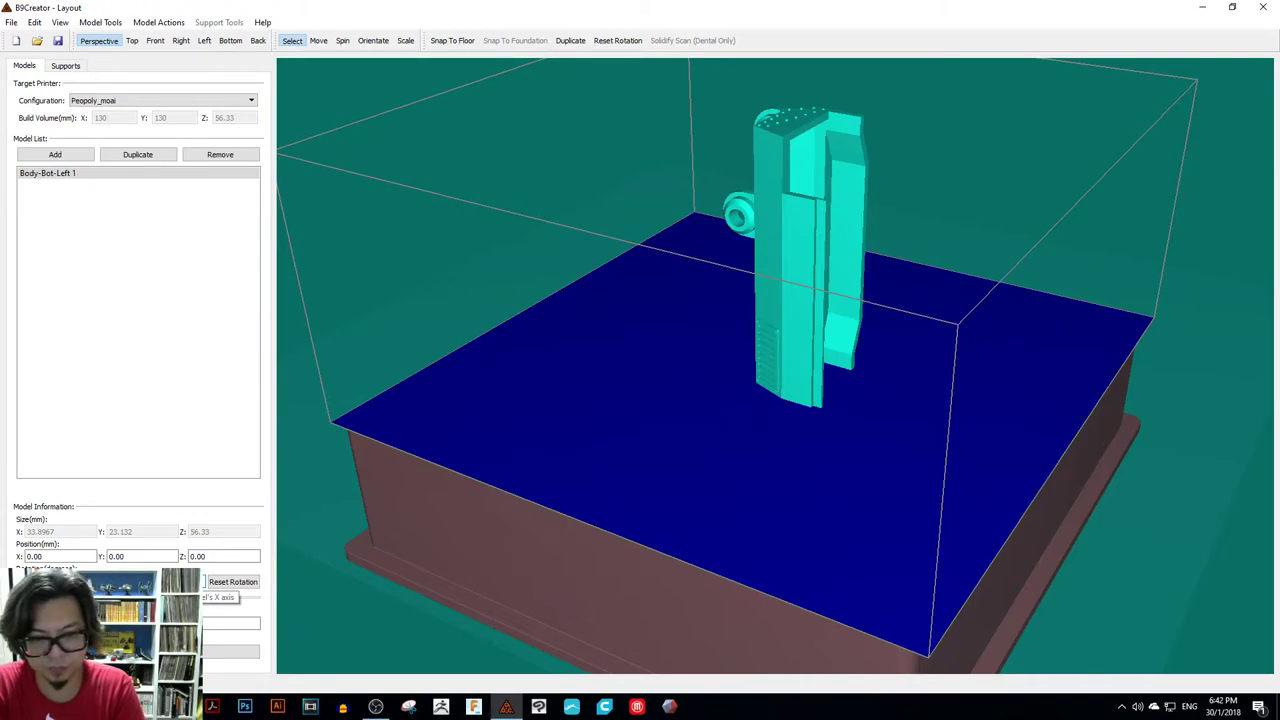
- Tilt Body-Bot-Left to an angle and raise it to Z 5 mm
key(Return)
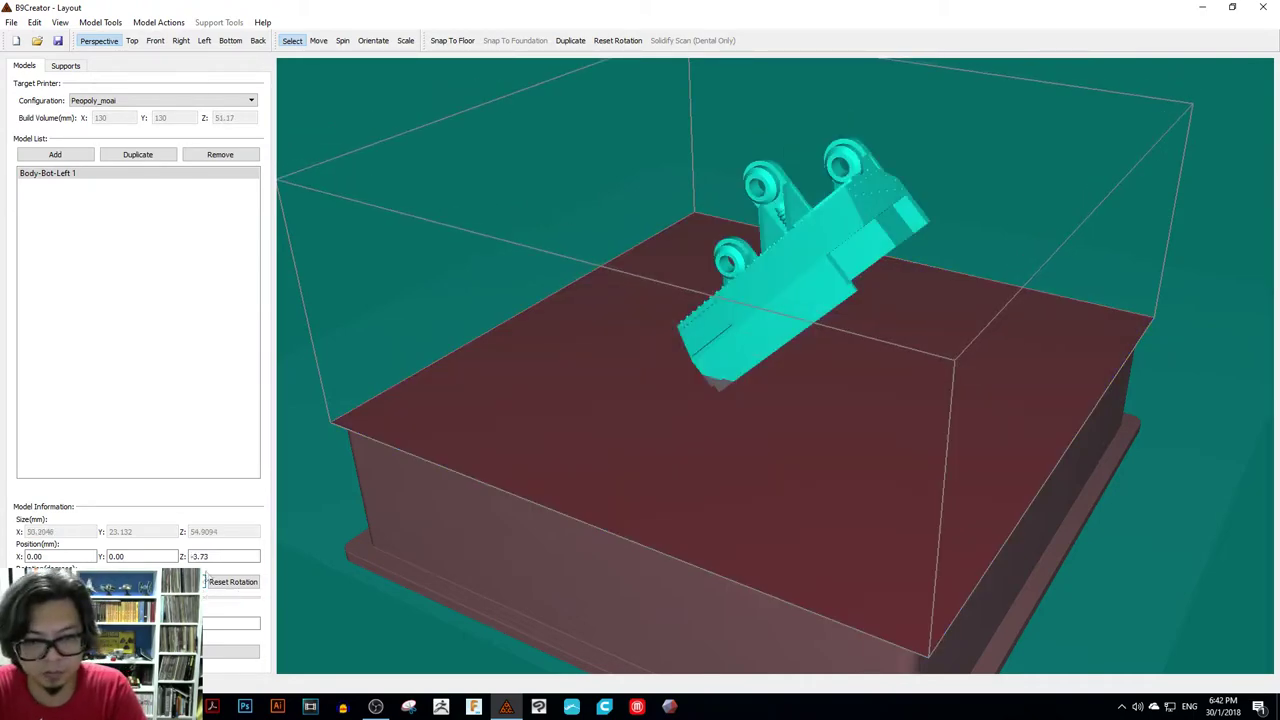
key(Return)
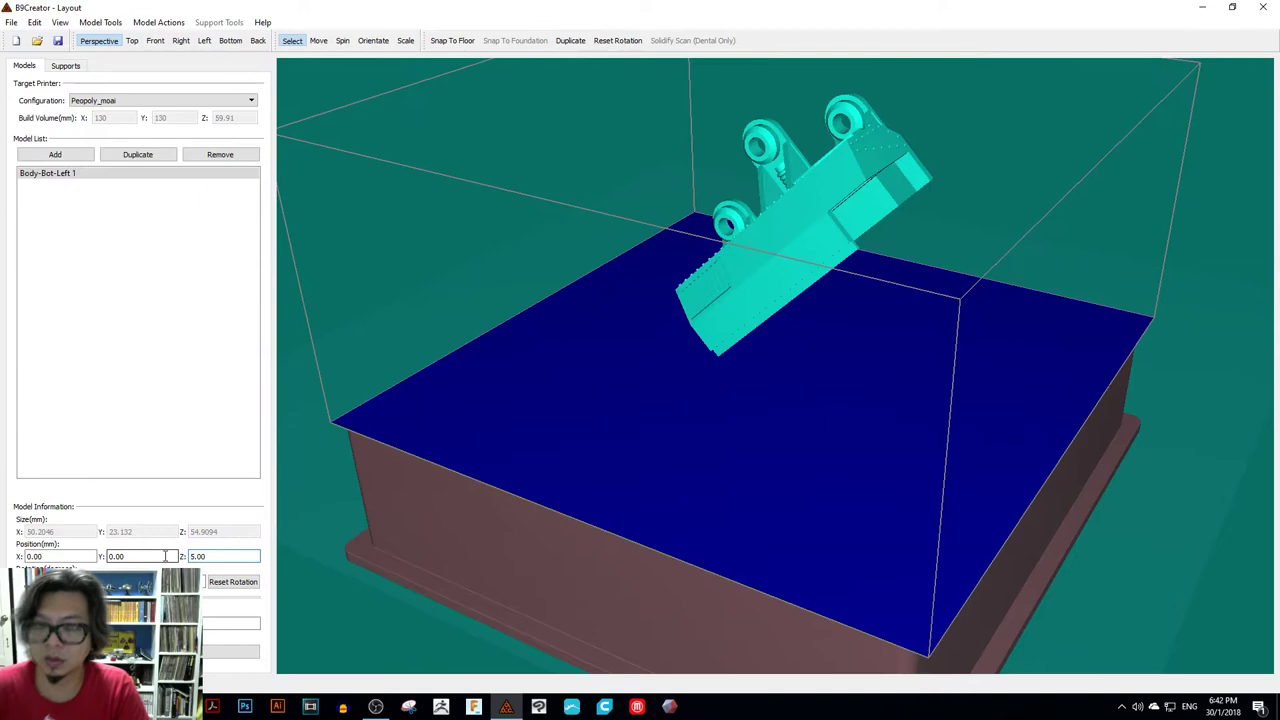
drag(416, 360, 537, 260)
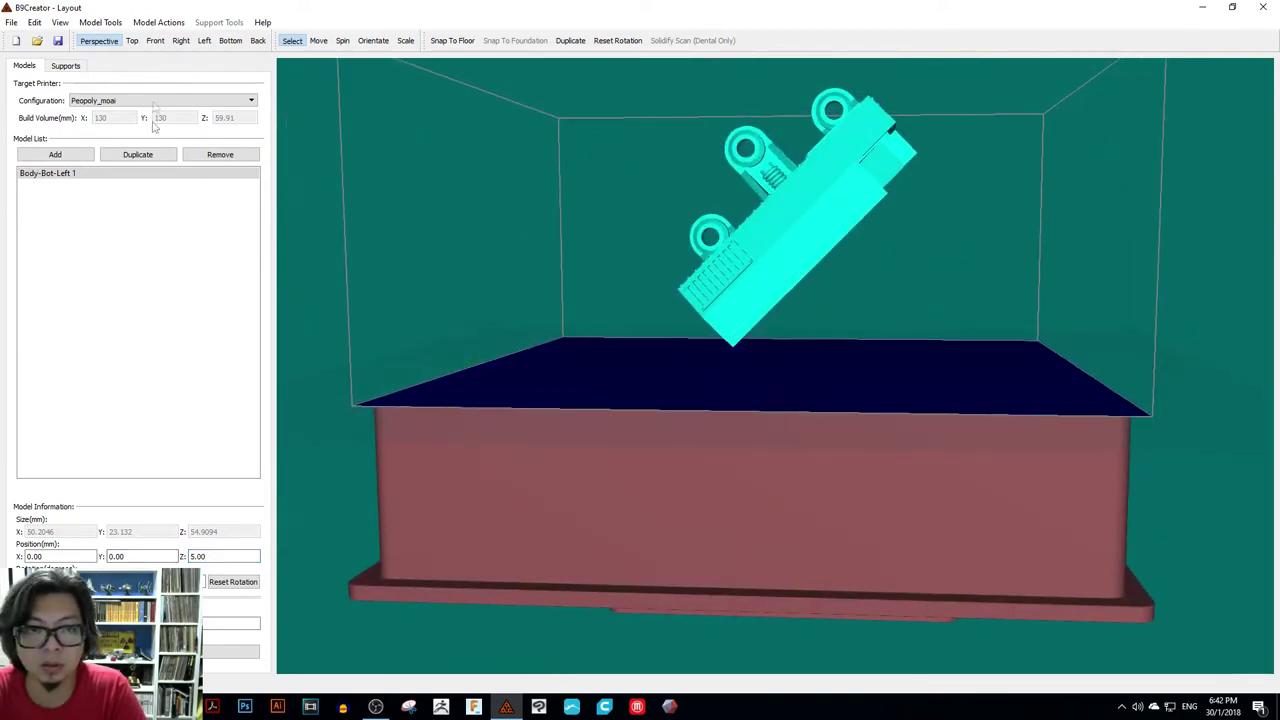
click(66, 66)
drag(414, 171, 565, 228)
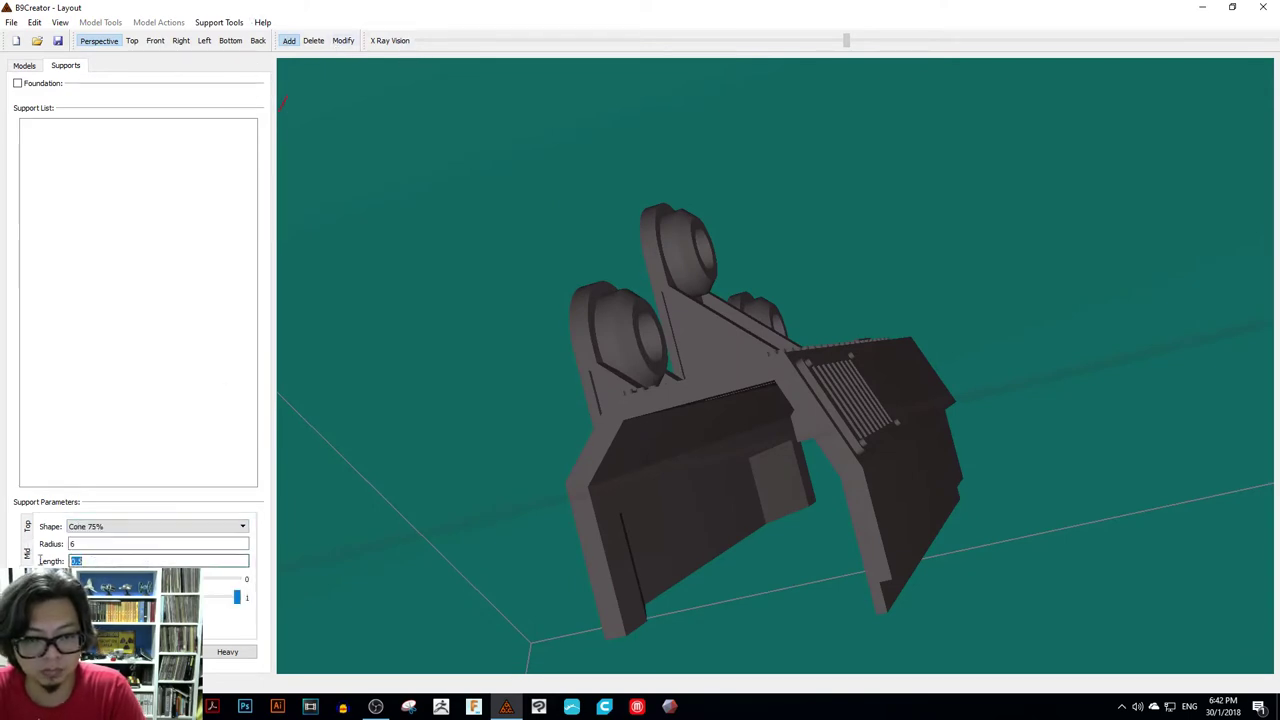
- Add nine supports across the underside of the tilted Body-Bot-Left
click(612, 633)
click(880, 609)
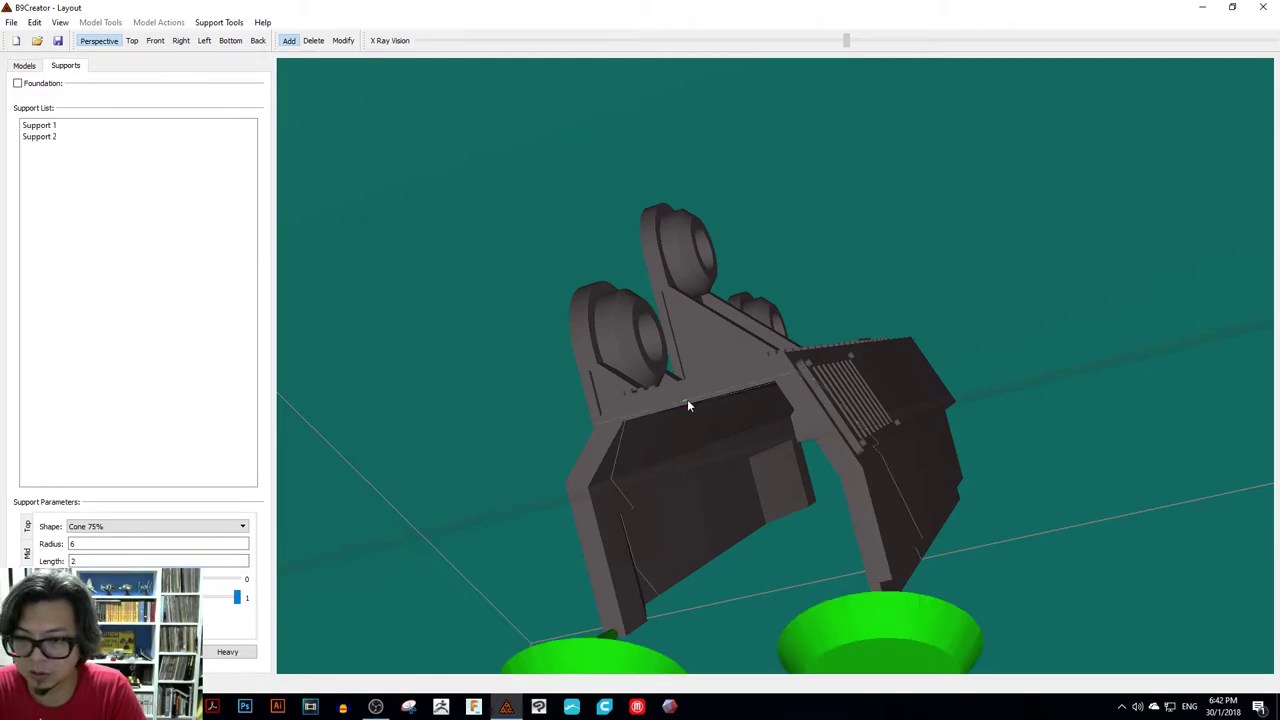
click(689, 403)
drag(689, 405, 786, 149)
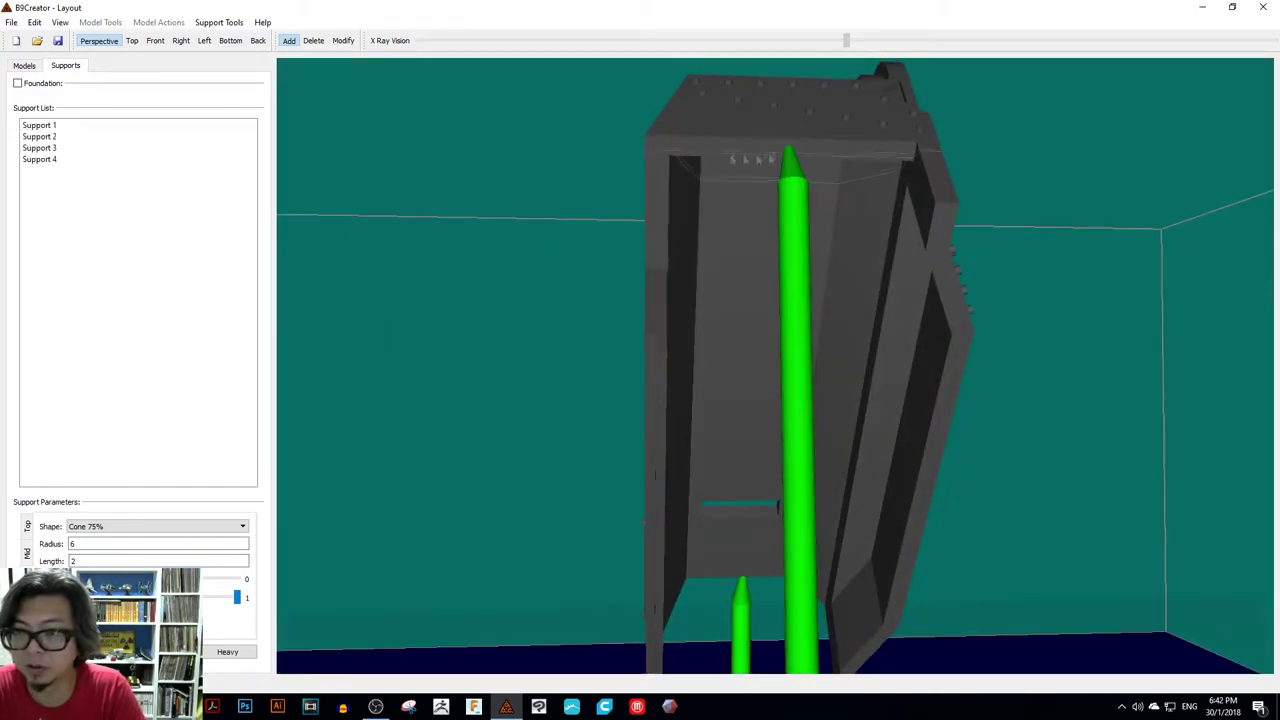
click(676, 156)
click(909, 163)
drag(909, 165, 801, 316)
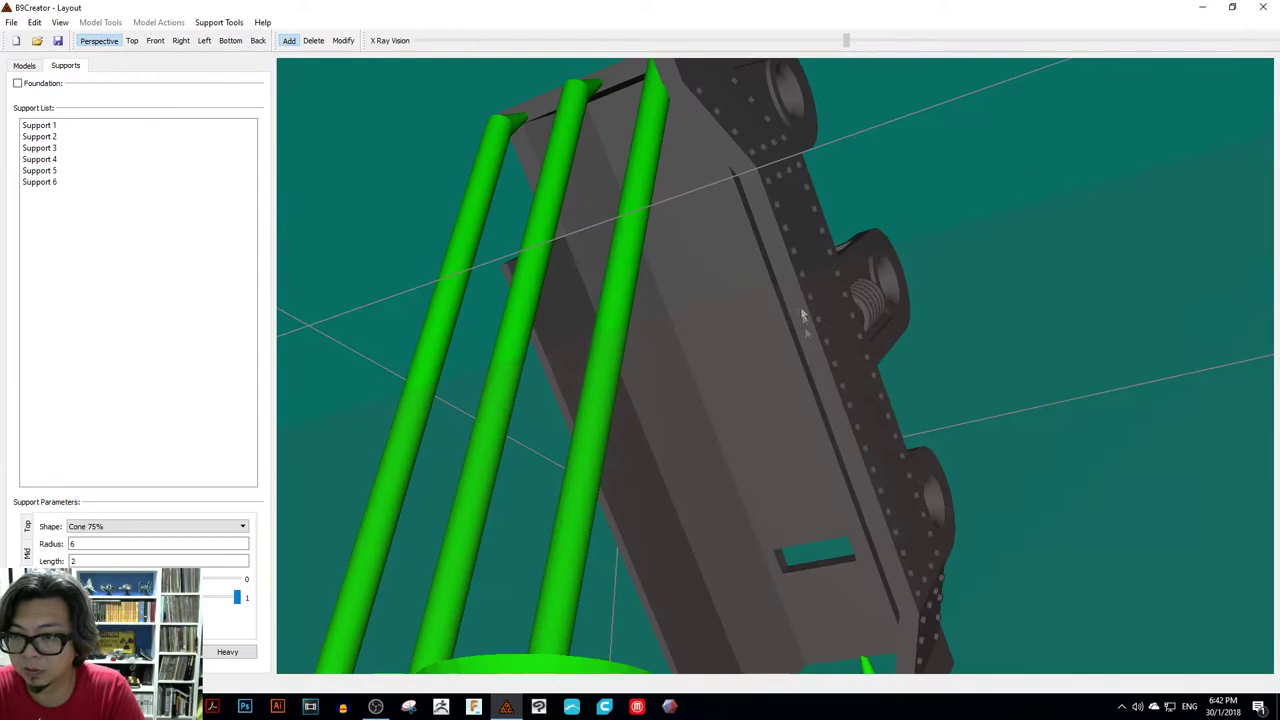
click(820, 373)
drag(820, 375, 643, 228)
click(826, 446)
click(1037, 374)
click(691, 271)
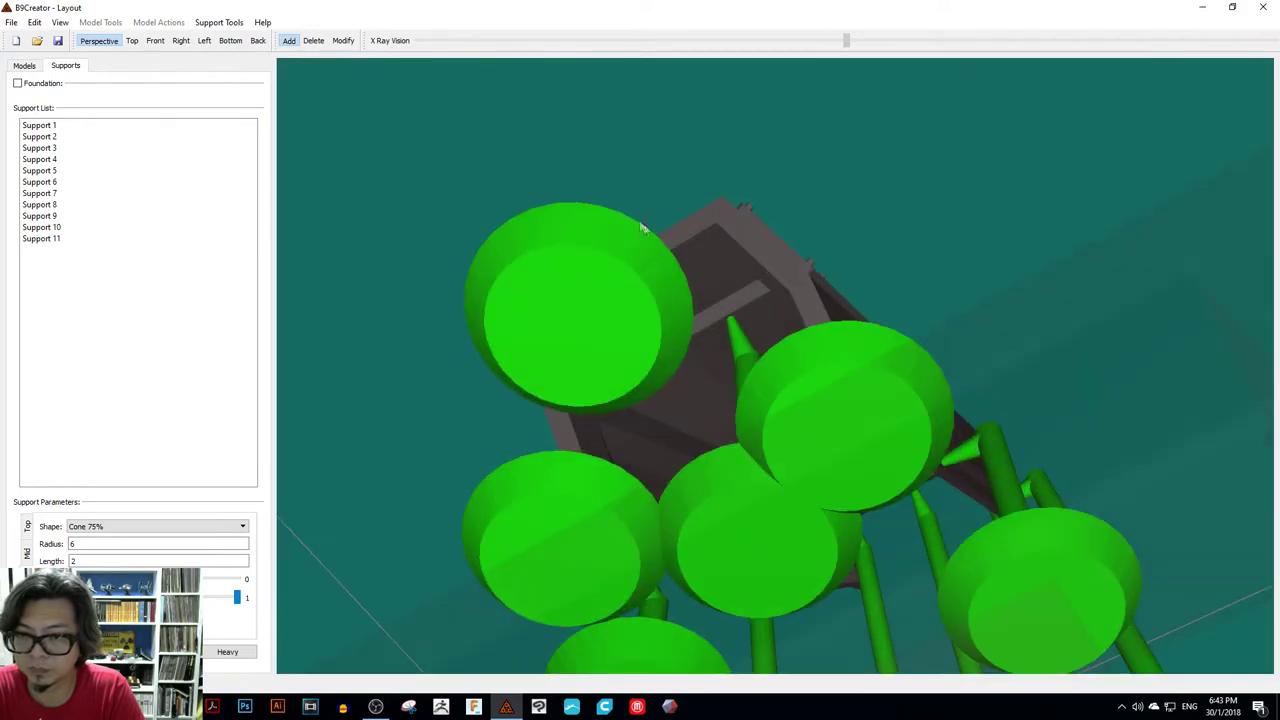
- Check Support 11, then add five more supports under the part
click(740, 345)
drag(740, 345, 566, 239)
click(726, 495)
click(981, 531)
drag(981, 531, 740, 517)
click(773, 404)
drag(773, 404, 891, 475)
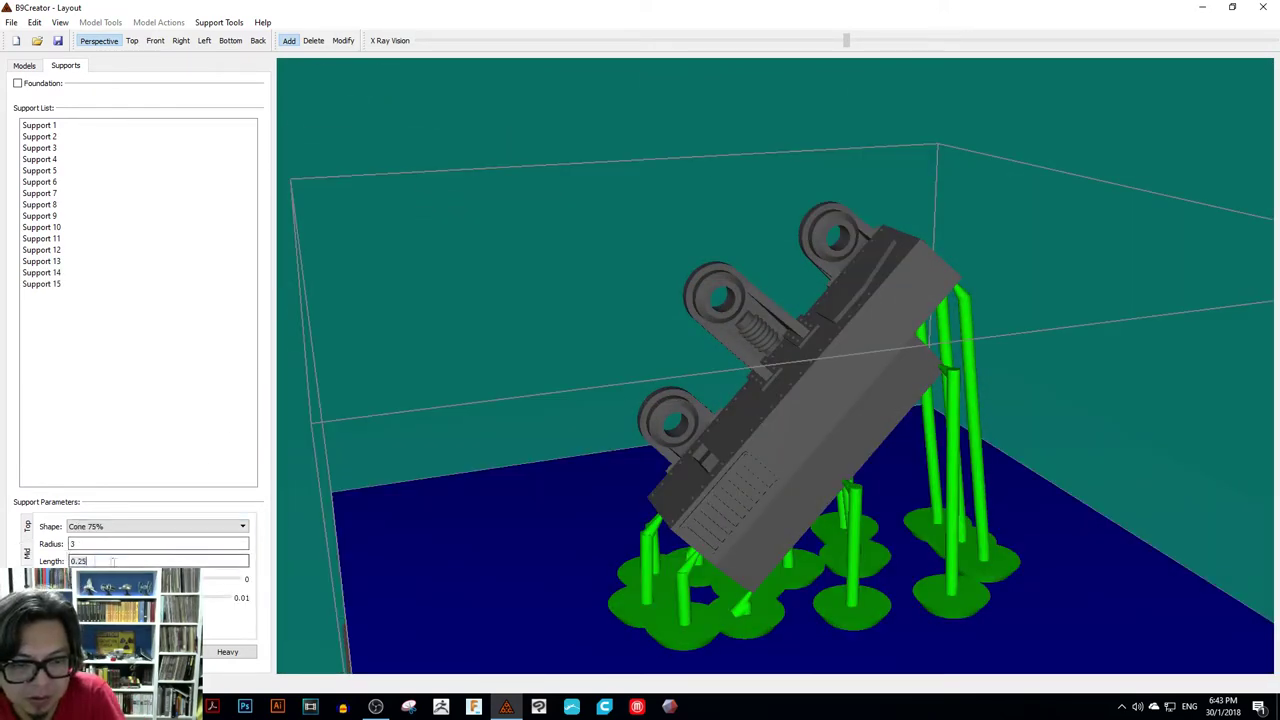
drag(720, 320, 766, 277)
click(766, 277)
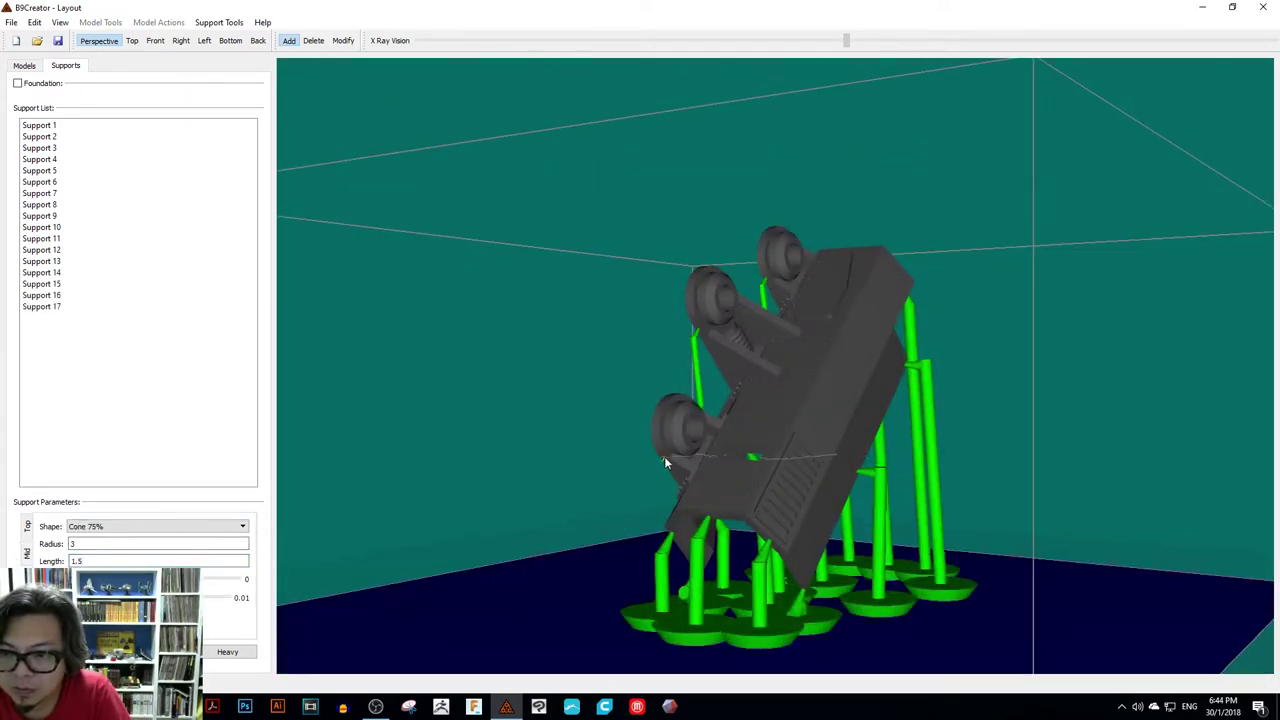
drag(664, 456, 801, 518)
click(746, 357)
click(768, 322)
- Edit Supports 16 and 17, then add four more underside supports
click(763, 360)
click(690, 403)
click(288, 41)
click(822, 503)
click(723, 515)
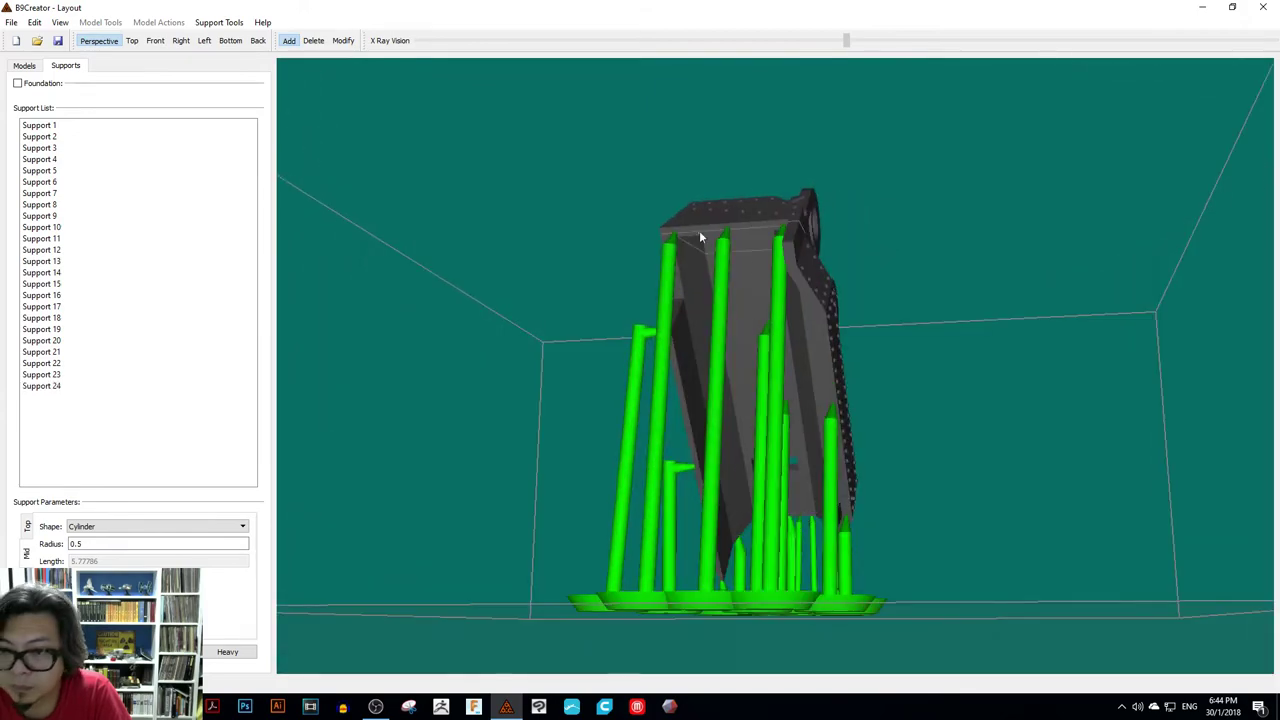
click(700, 238)
drag(700, 238, 912, 468)
click(634, 286)
- Add seven more supports under the remaining underside areas
click(857, 567)
click(600, 450)
click(755, 527)
click(703, 530)
click(690, 425)
click(670, 420)
click(809, 464)
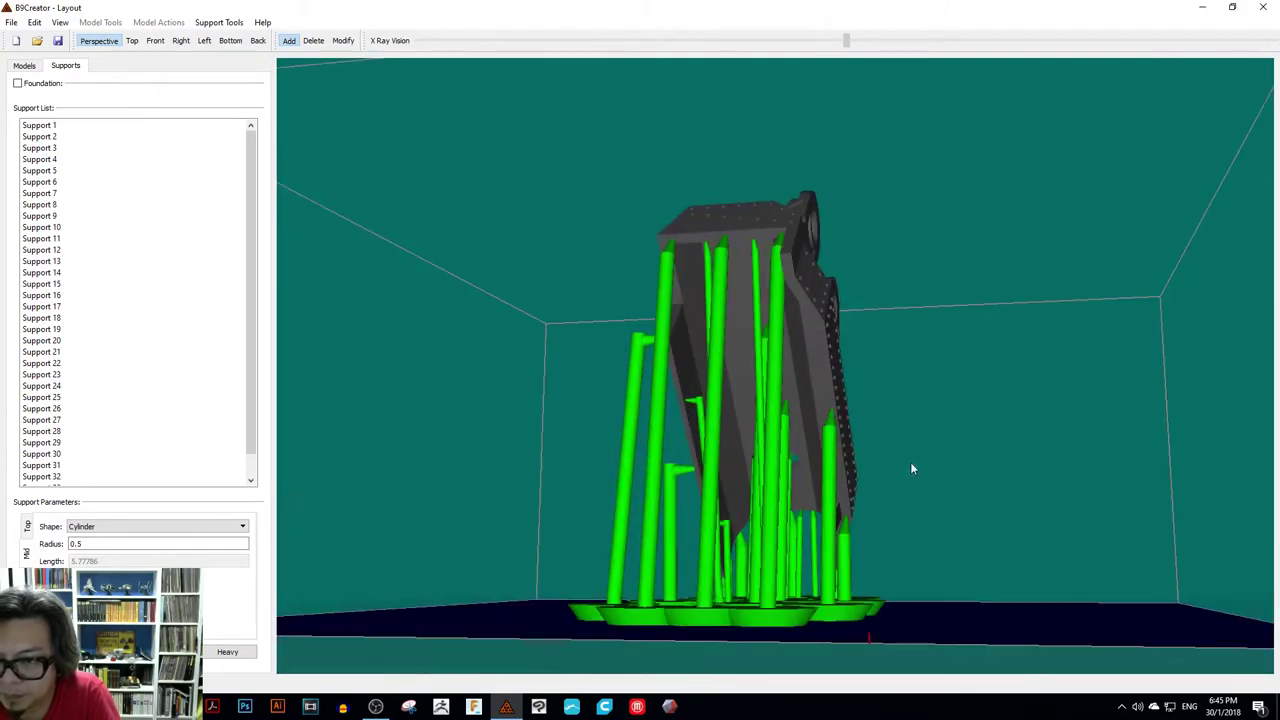
- Adjust Supports 6 and 11, then review the full support set from several angles
drag(820, 333, 845, 354)
click(832, 318)
click(775, 275)
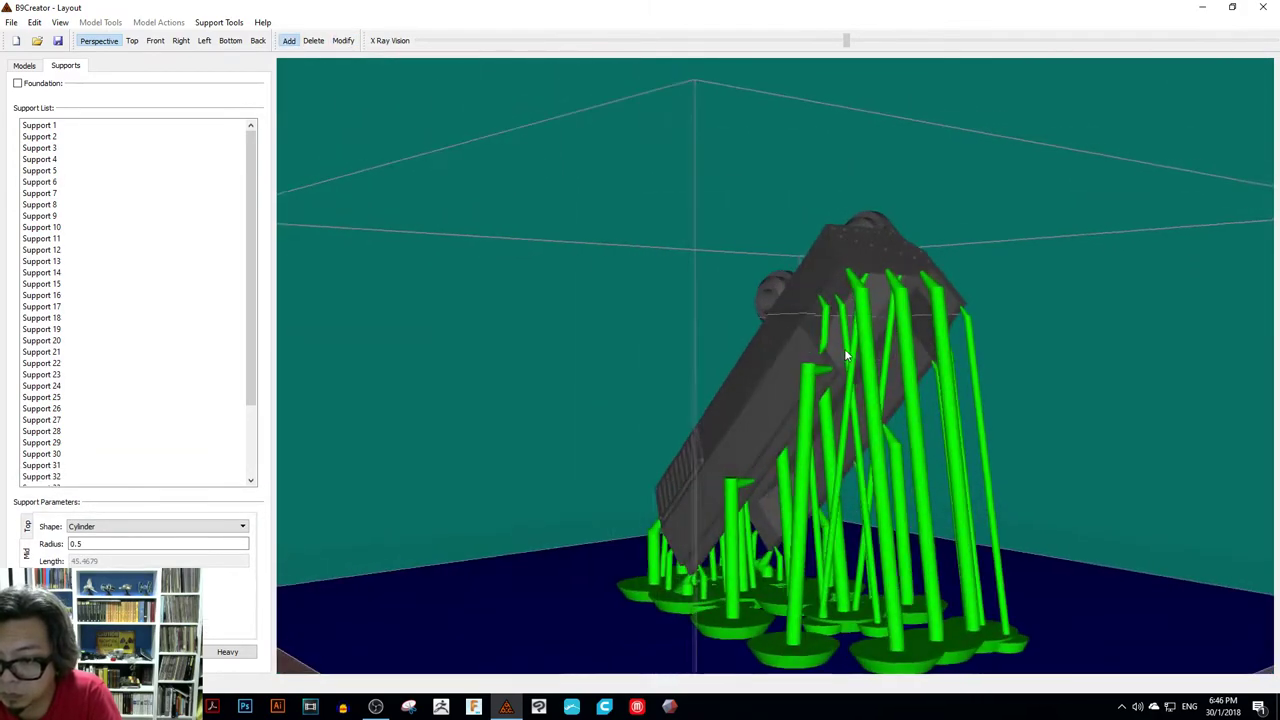
click(818, 598)
drag(818, 598, 640, 535)
click(742, 516)
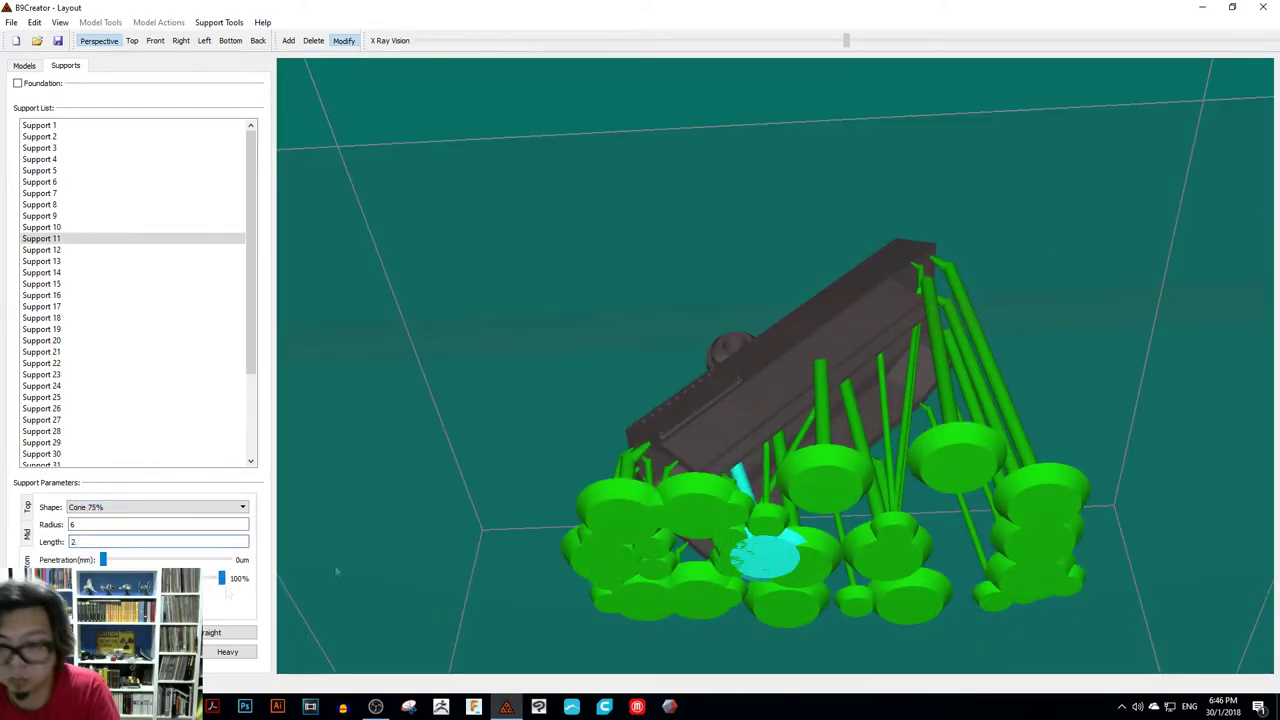
drag(337, 571, 351, 75)
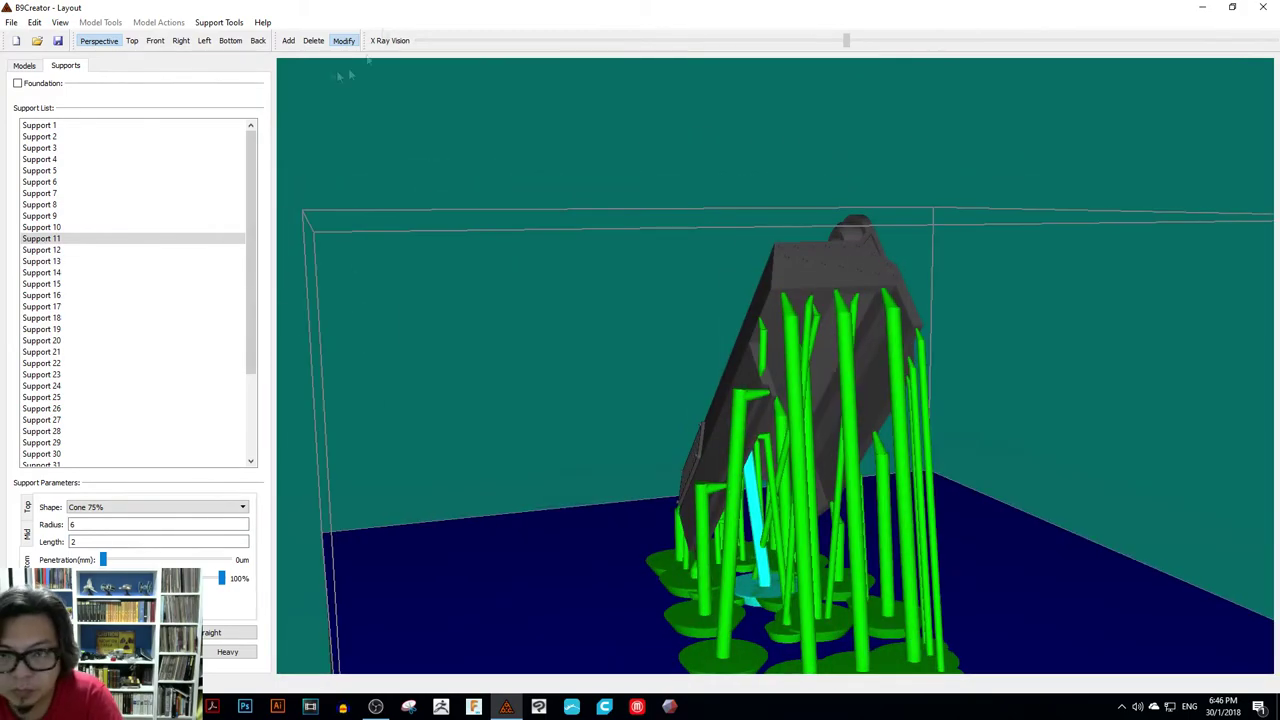
drag(786, 634, 660, 585)
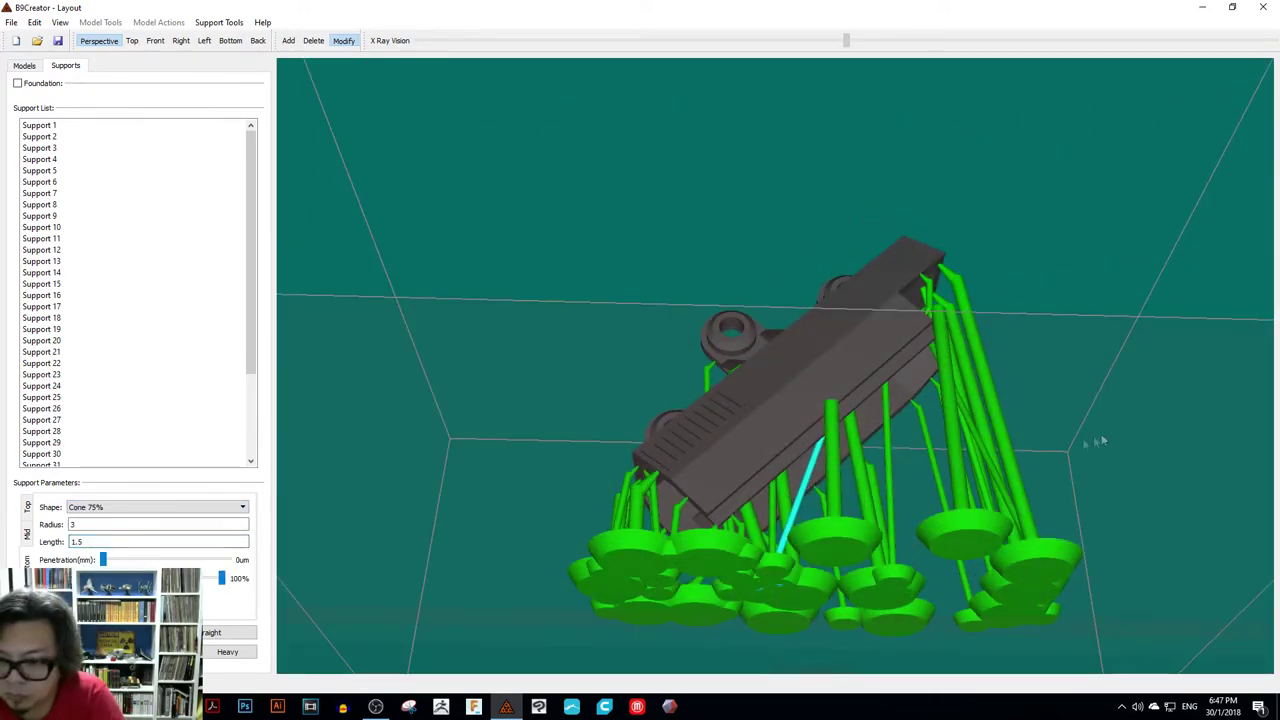
drag(1100, 440, 803, 614)
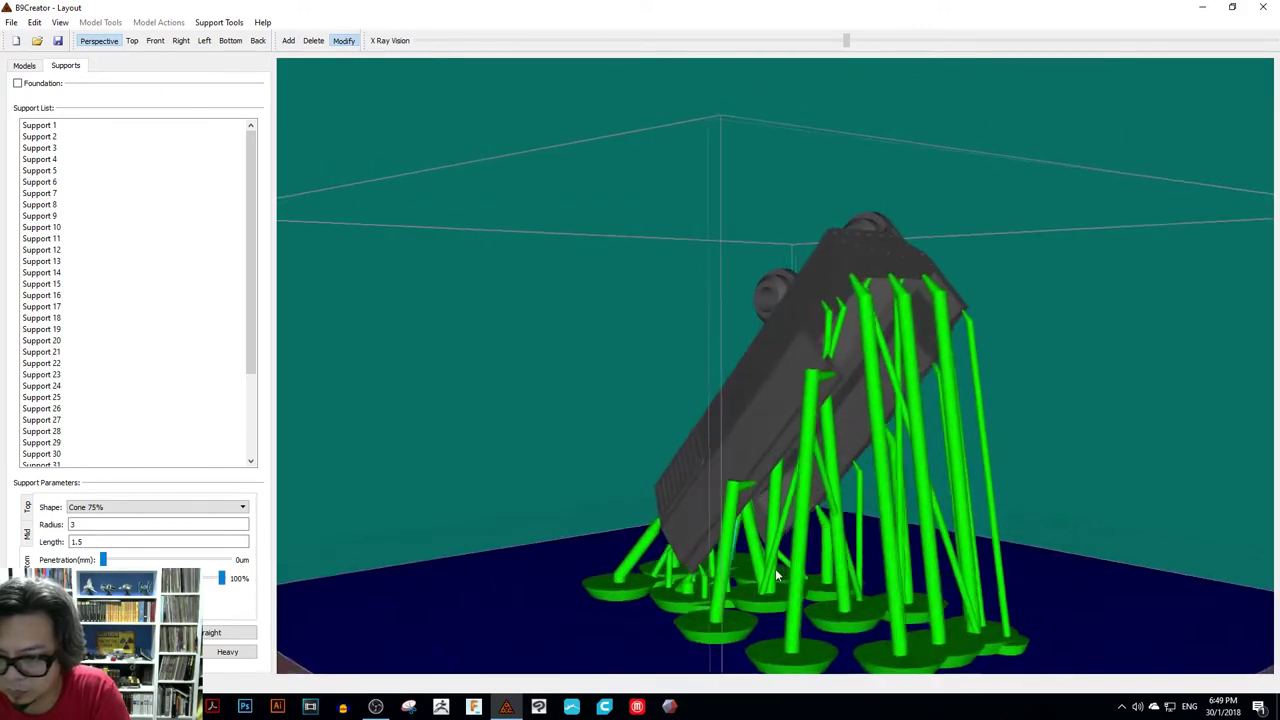
drag(776, 575, 720, 502)
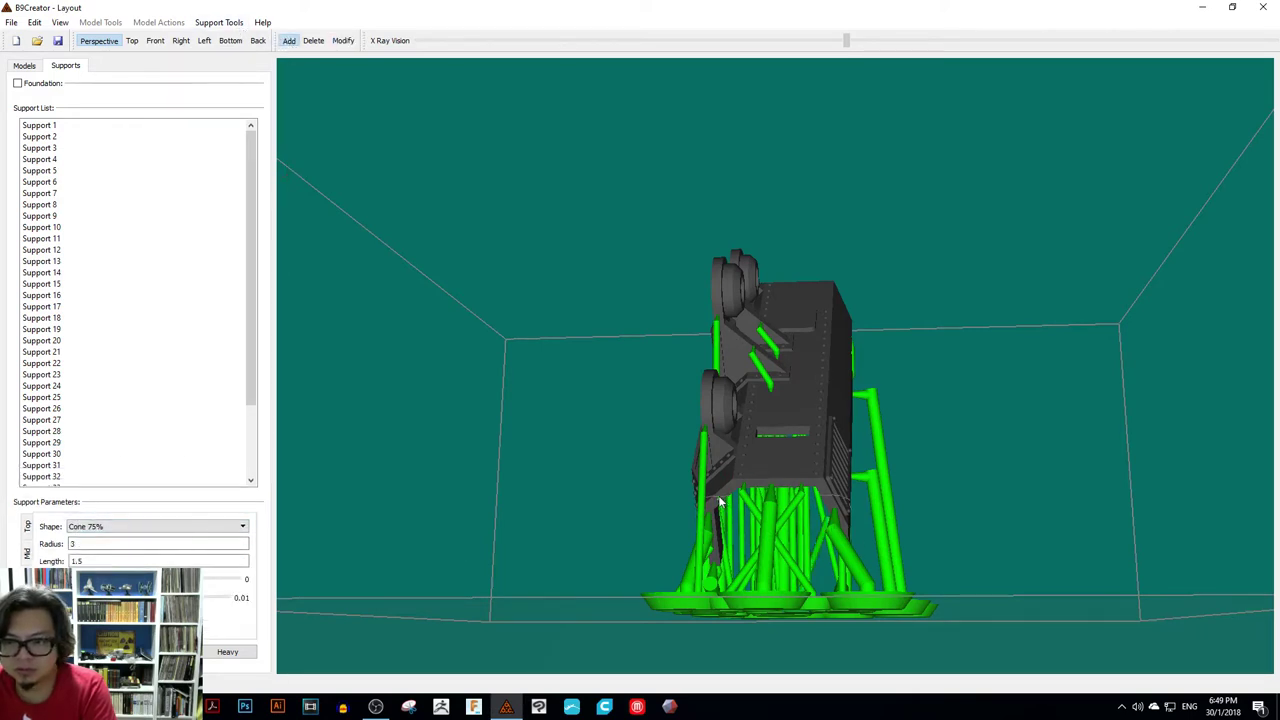
drag(824, 493, 757, 372)
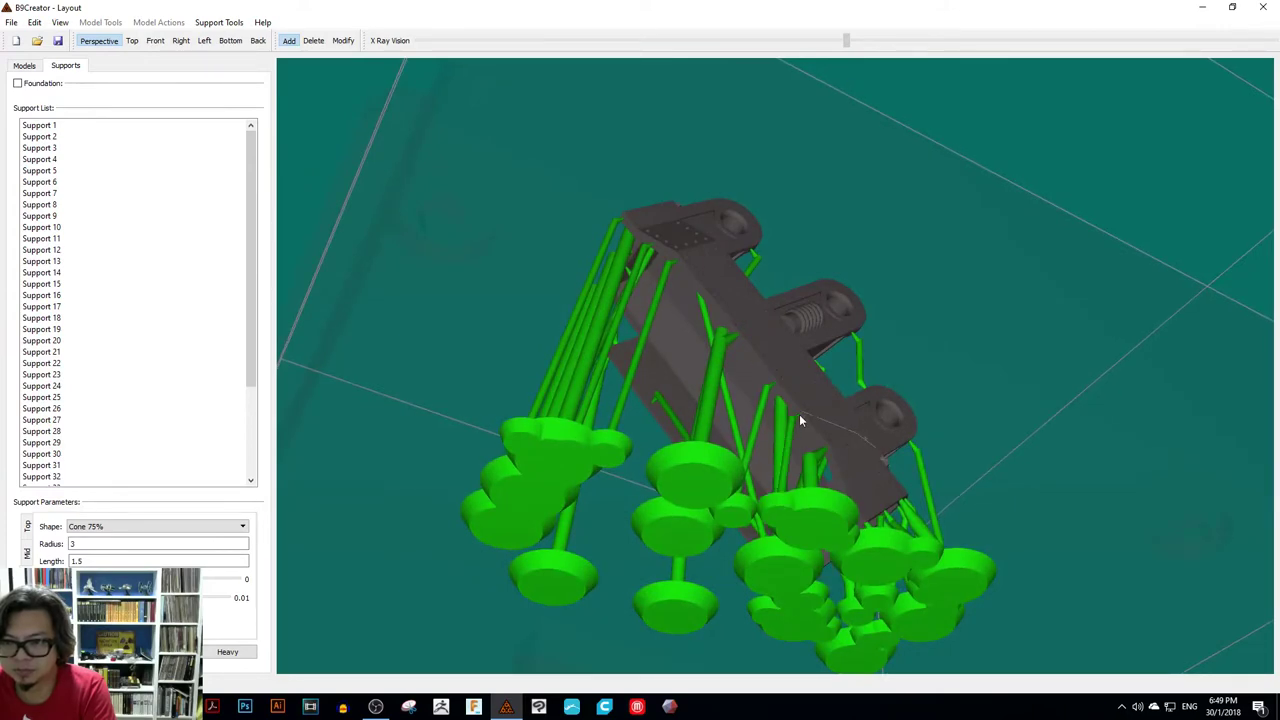
drag(800, 420, 948, 484)
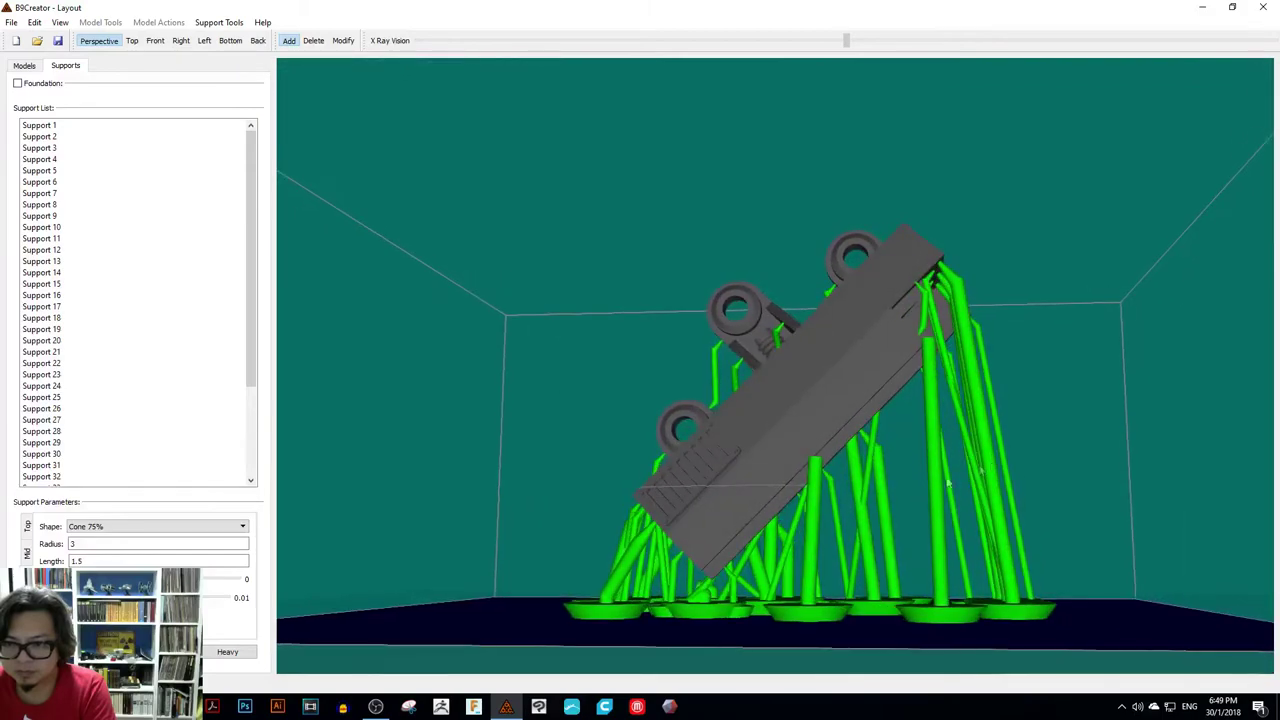
mouse_move(790, 527)
mouse_down()
mouse_move(778, 462)
mouse_move(772, 540)
mouse_up()
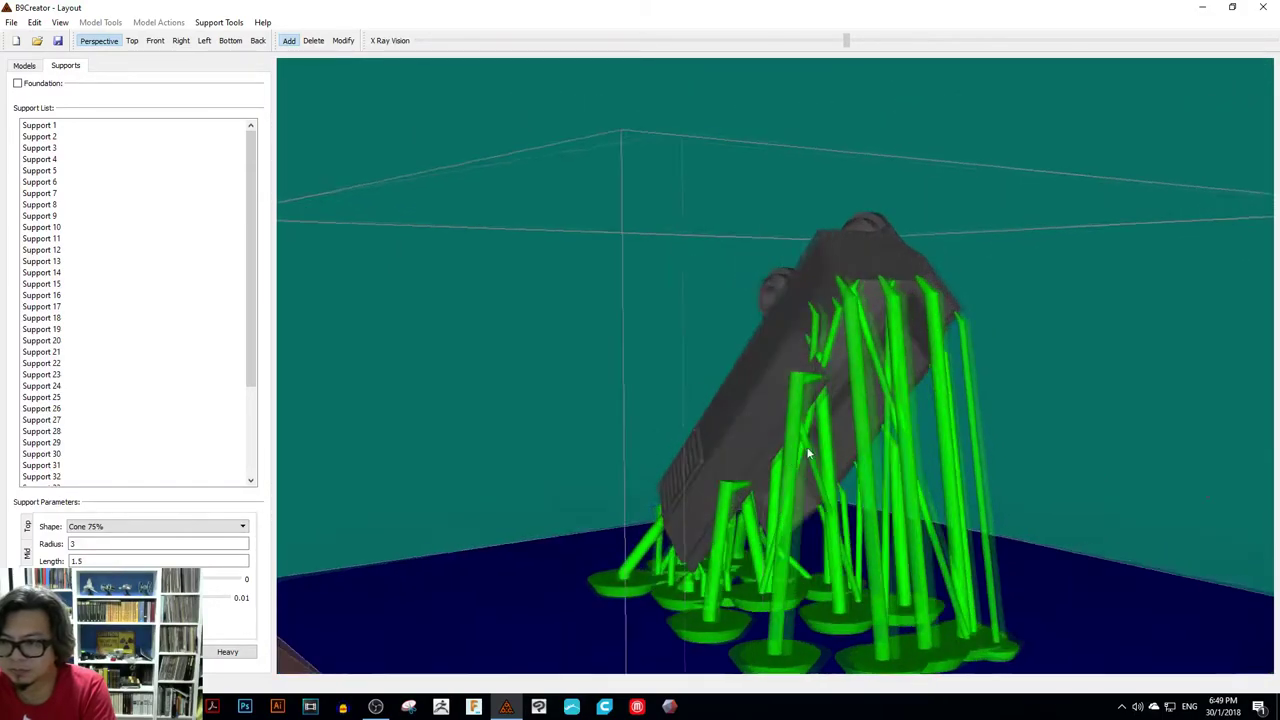
drag(808, 453, 834, 408)
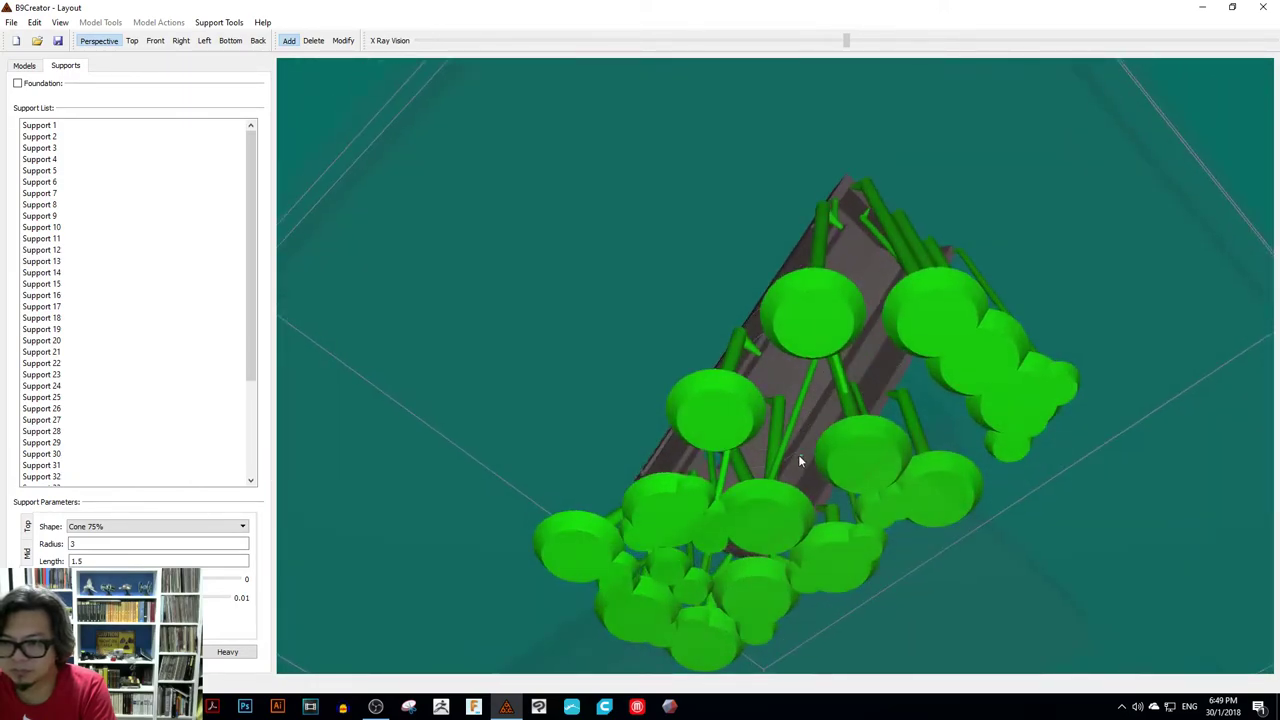
drag(798, 460, 880, 450)
- Save the layout as Body-Bot-Left-Sup.b9l by changing Right to Left in the suggested name
click(11, 22)
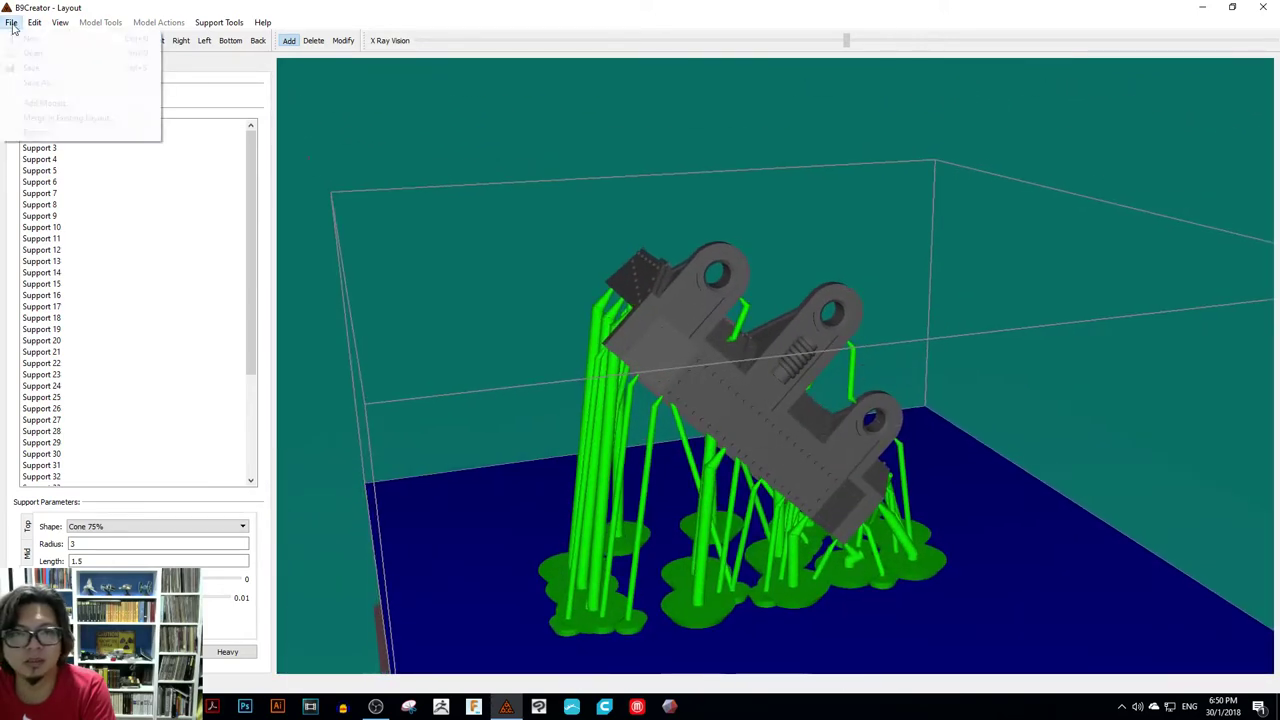
click(35, 83)
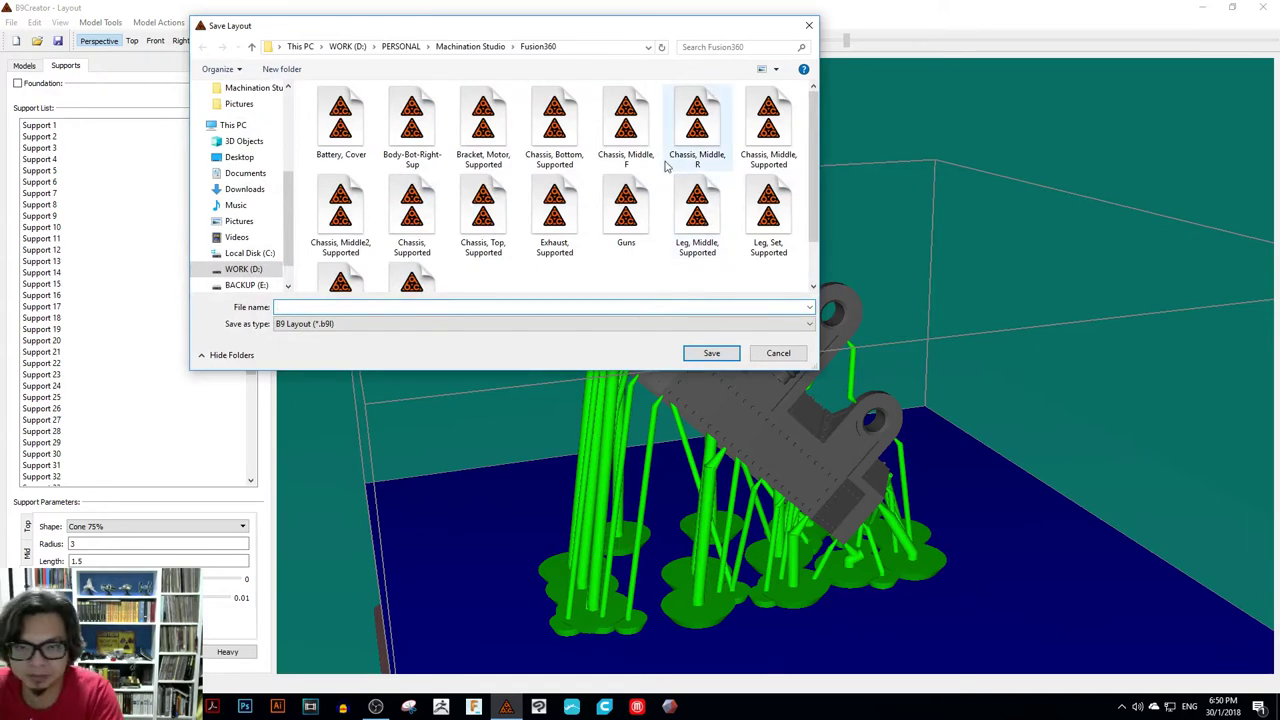
text(B)
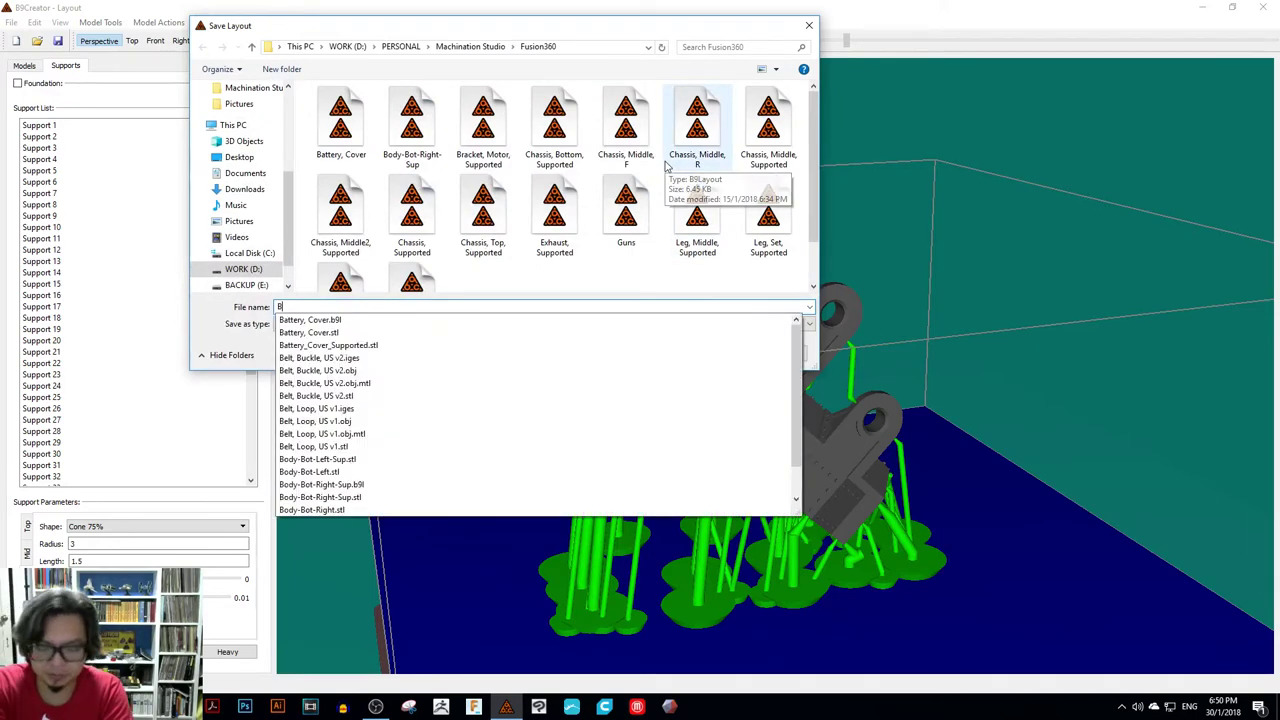
text(o)
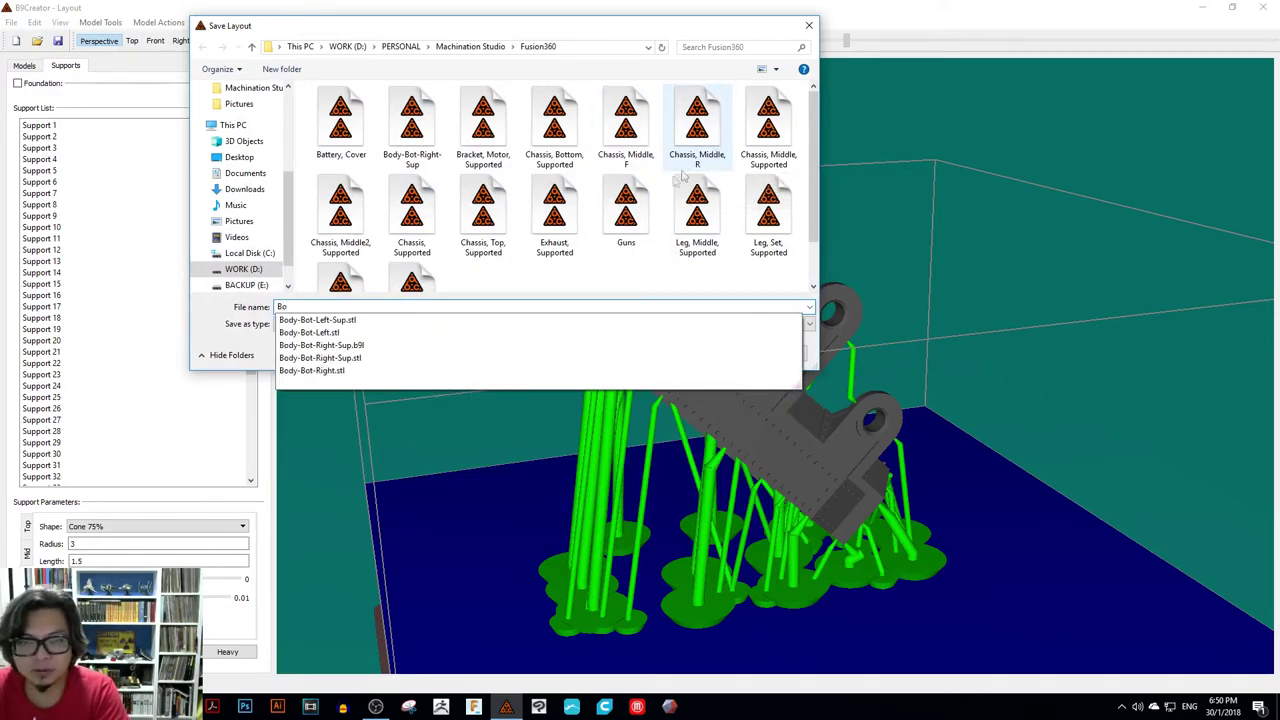
click(348, 346)
click(336, 306)
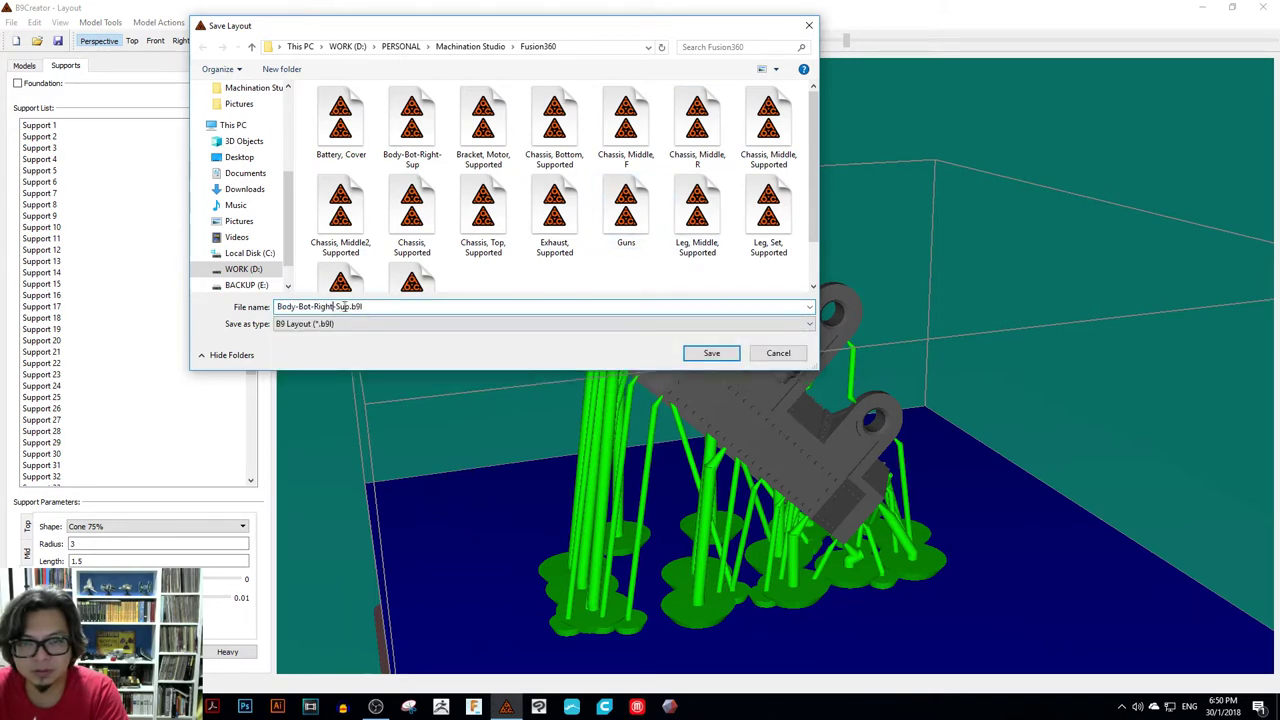
key(BackSpace)
key(BackSpace)
key(BackSpace)
key(BackSpace)
key(BackSpace)
text(Left)
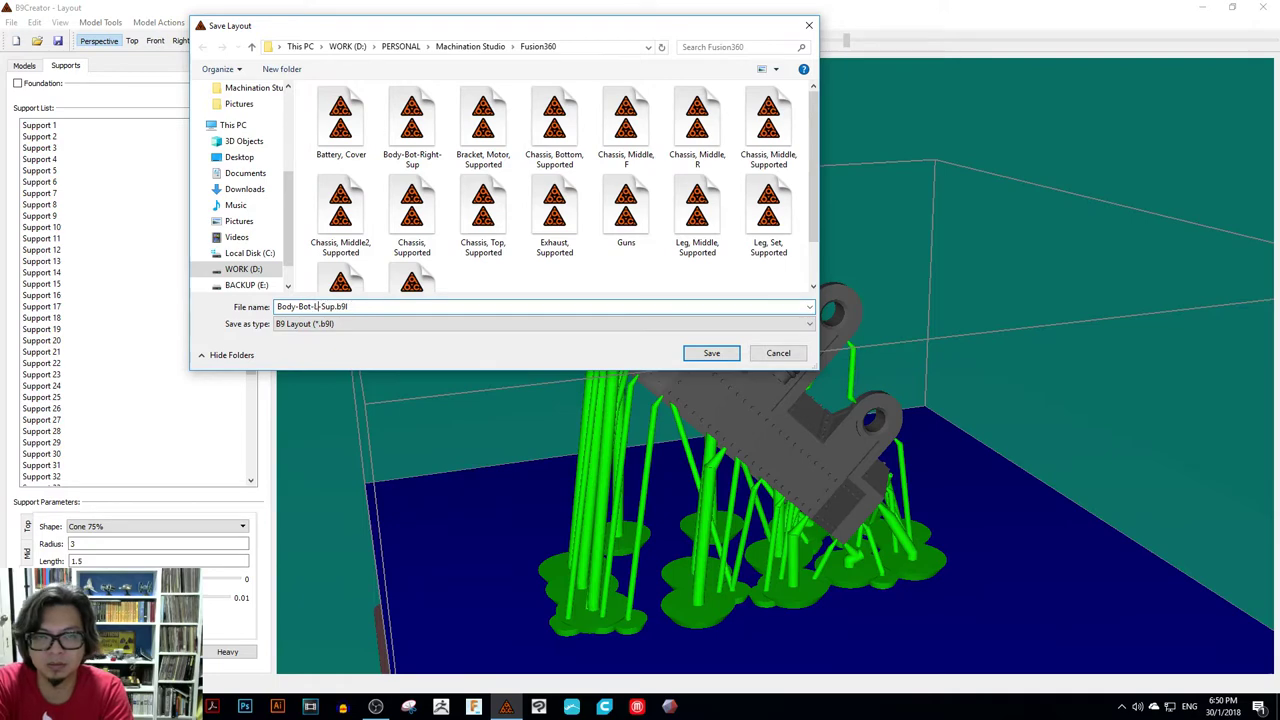
key(Return)
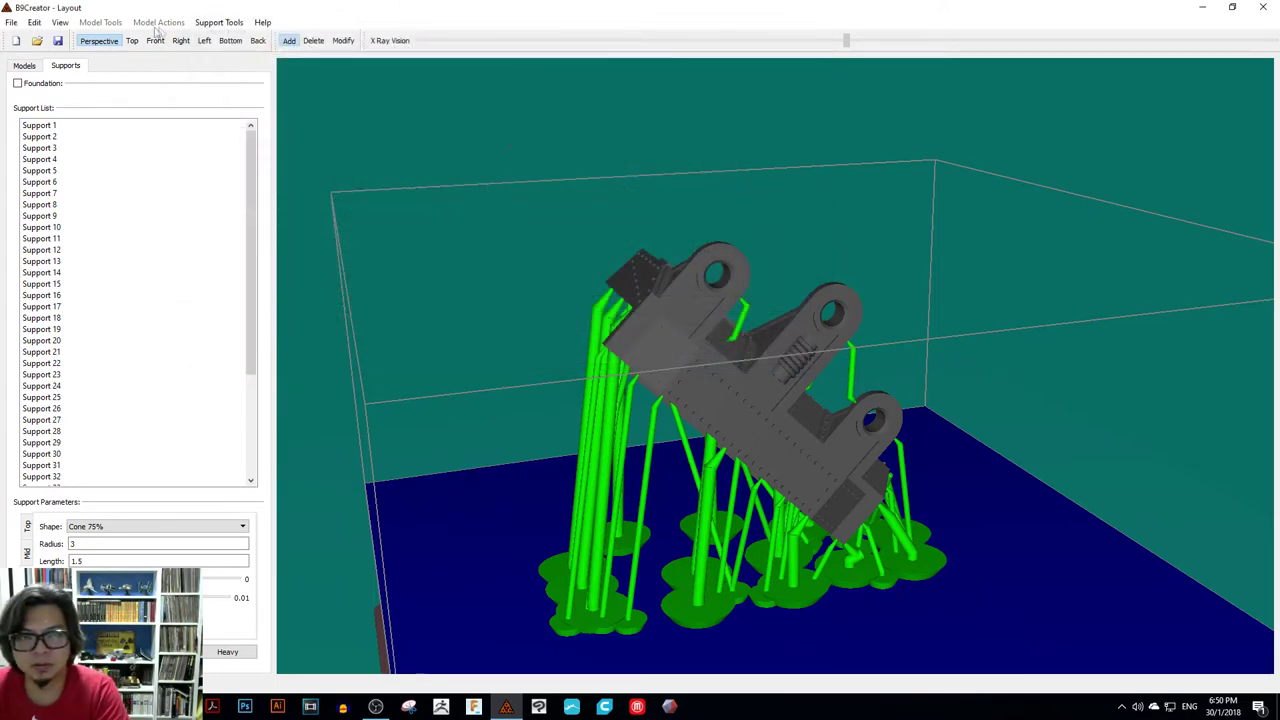
- Export the supported left half as STL Body-Bot-Left-Sup, overwriting the existing file
click(11, 22)
click(11, 22)
click(11, 22)
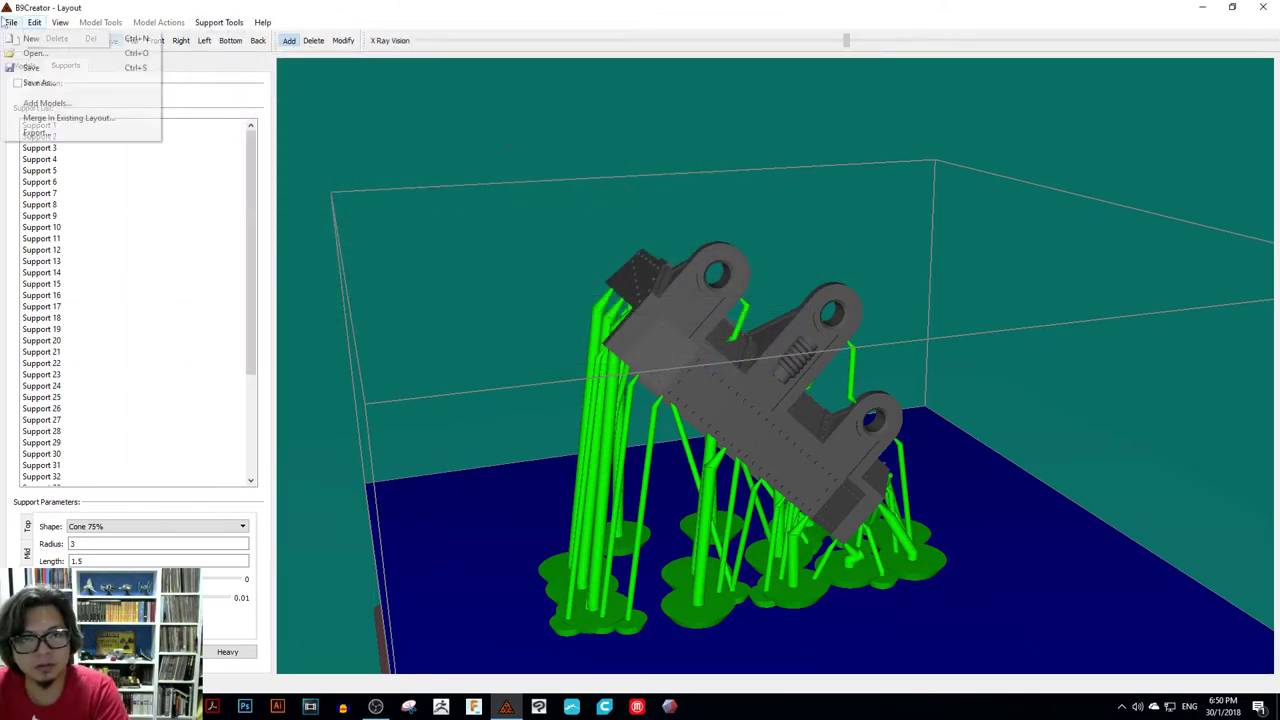
click(36, 132)
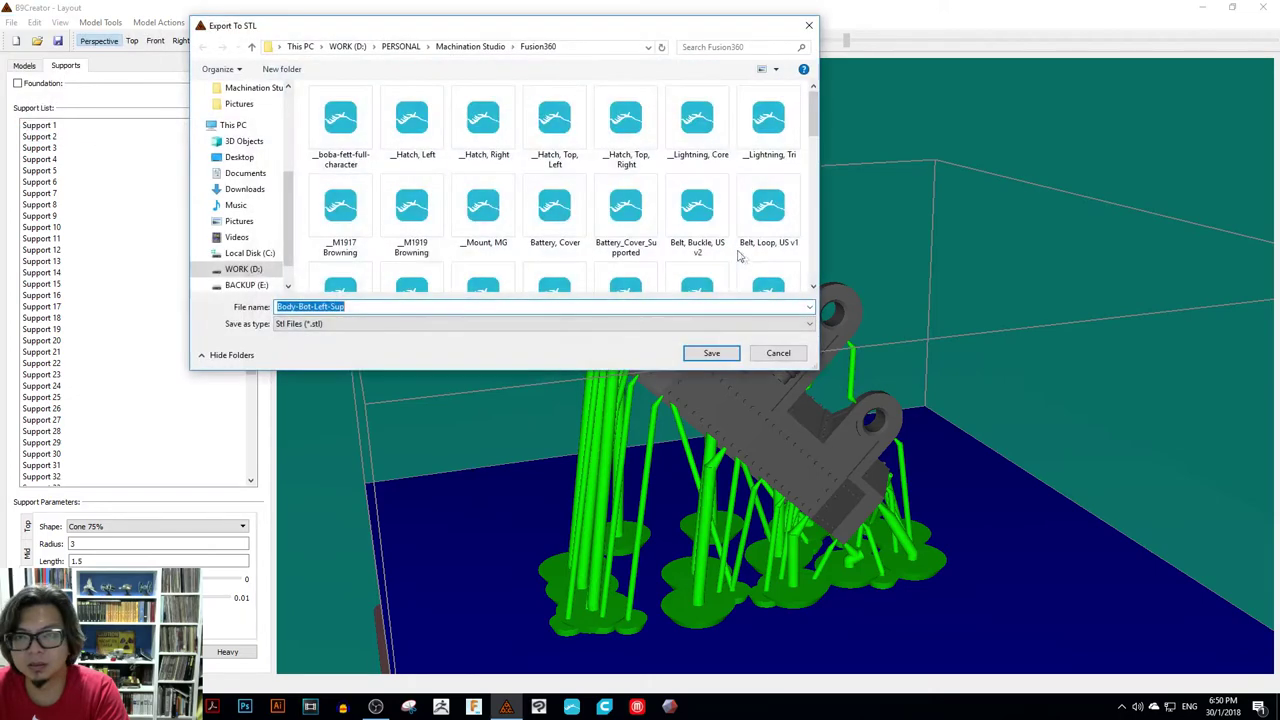
mouse_move(813, 115)
mouse_down()
mouse_move(812, 265)
mouse_move(800, 95)
mouse_up()
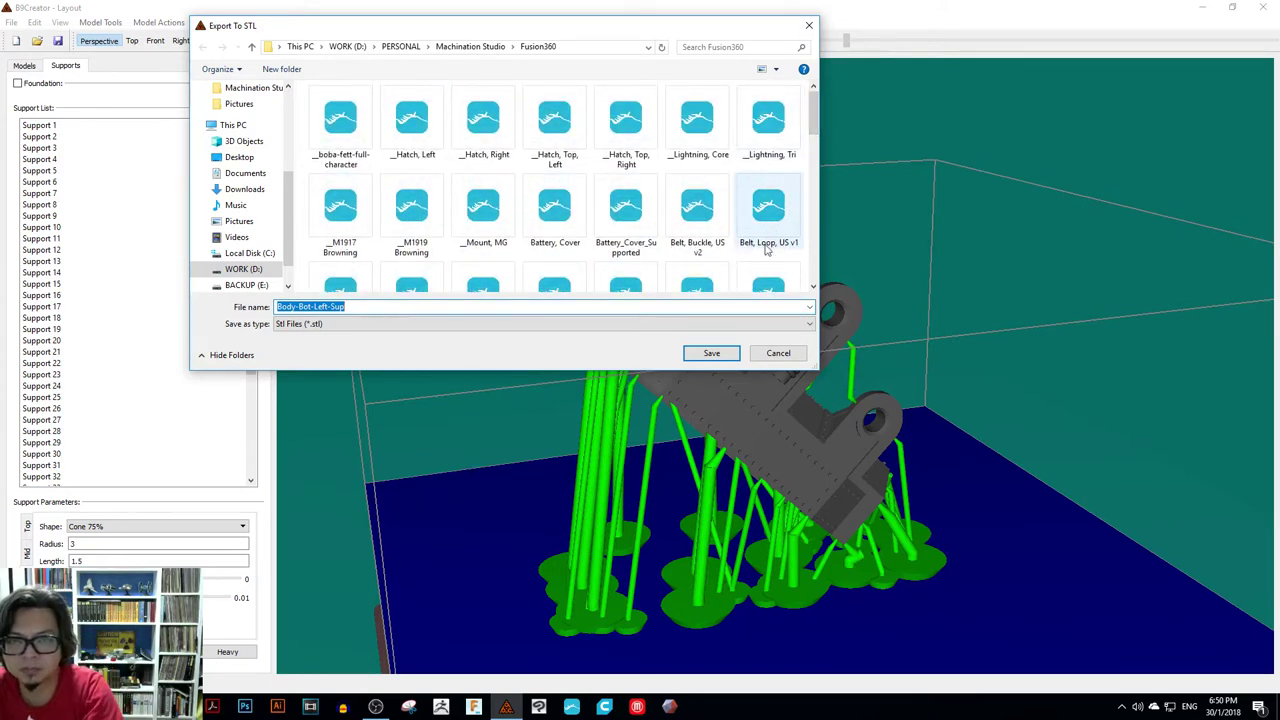
click(711, 353)
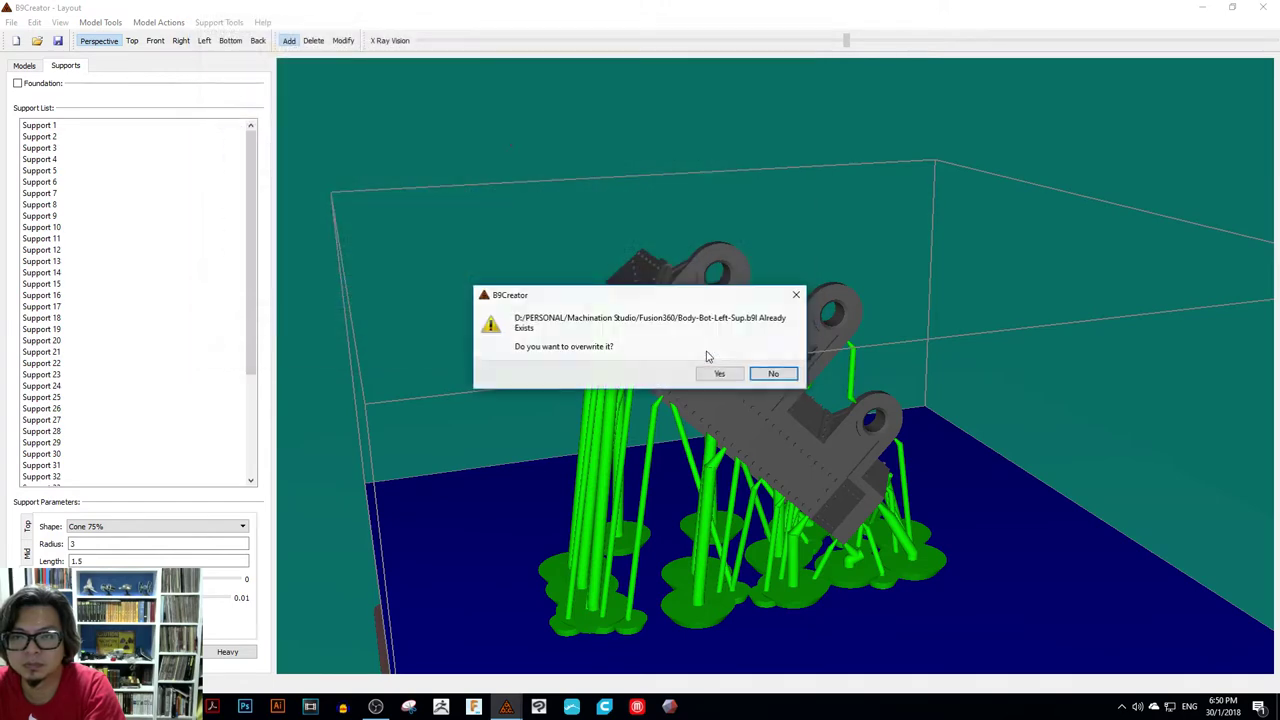
click(724, 374)
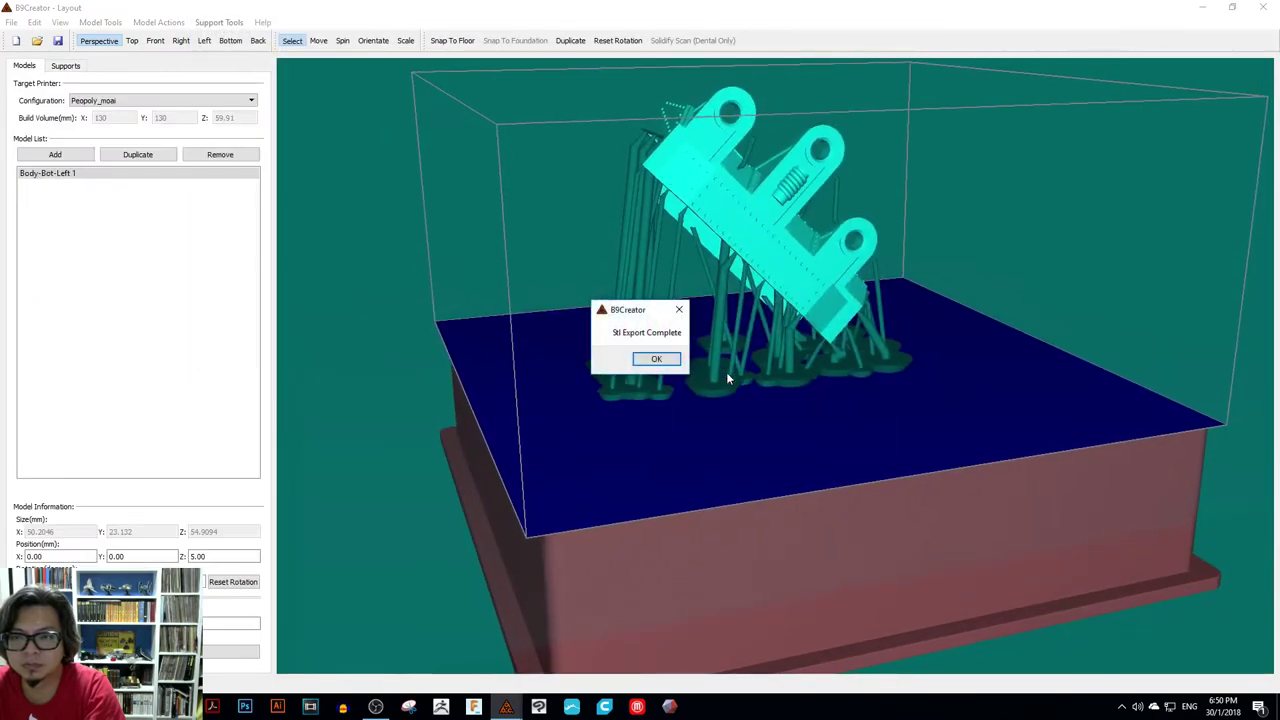
click(665, 366)
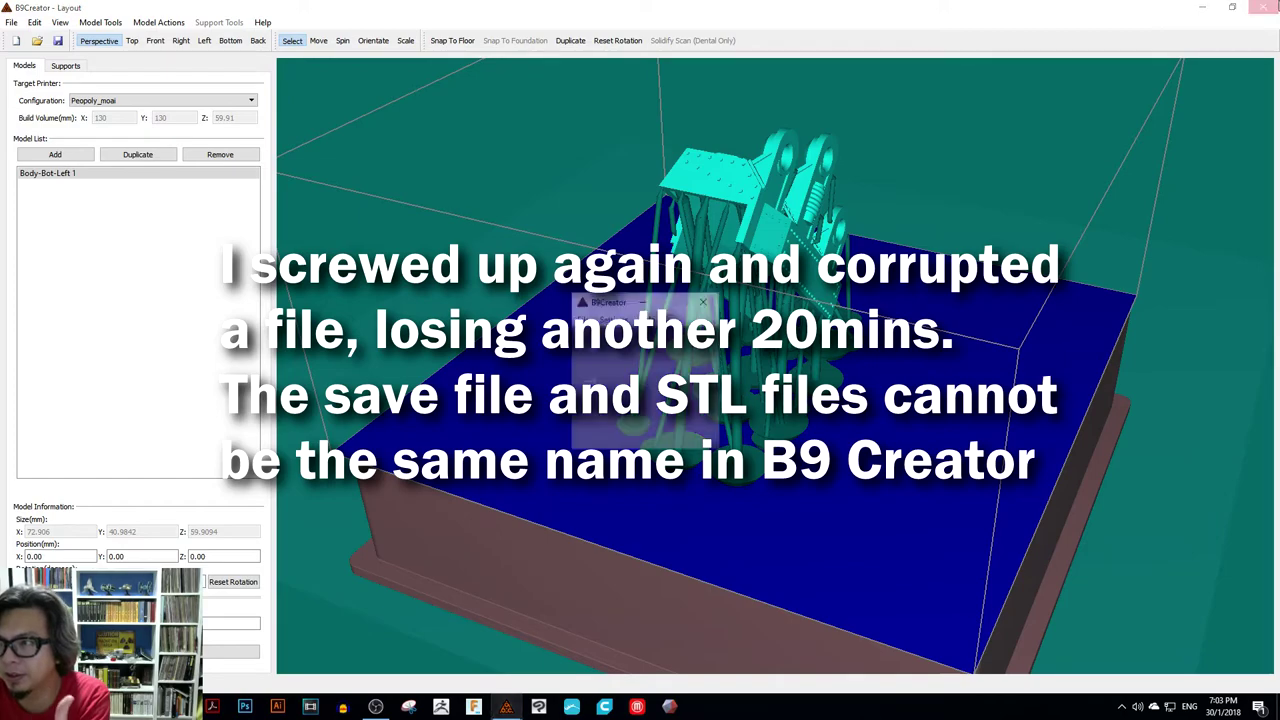
- Close the B9Creator Layout window and minimize the B9Creator launcher
click(1263, 7)
click(644, 302)
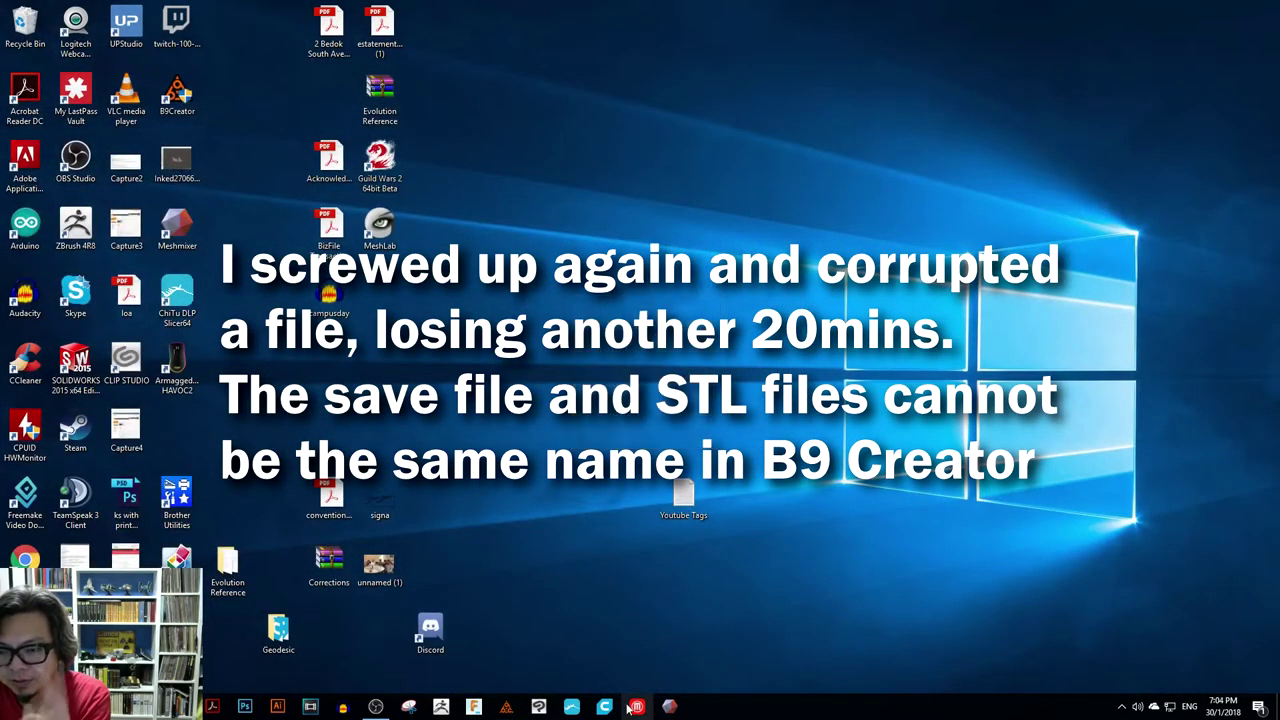
- Launch Cura and bring up the Open file(s) dialog on the Fusion360 folder
click(606, 707)
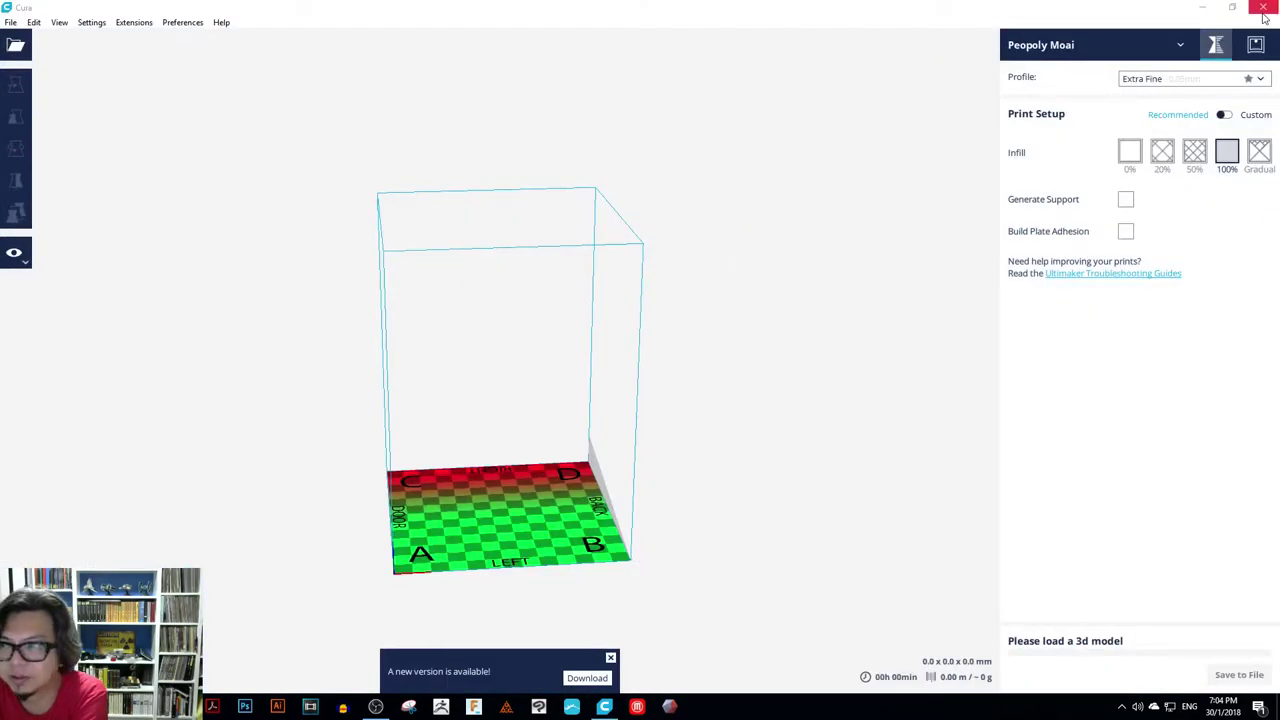
click(15, 46)
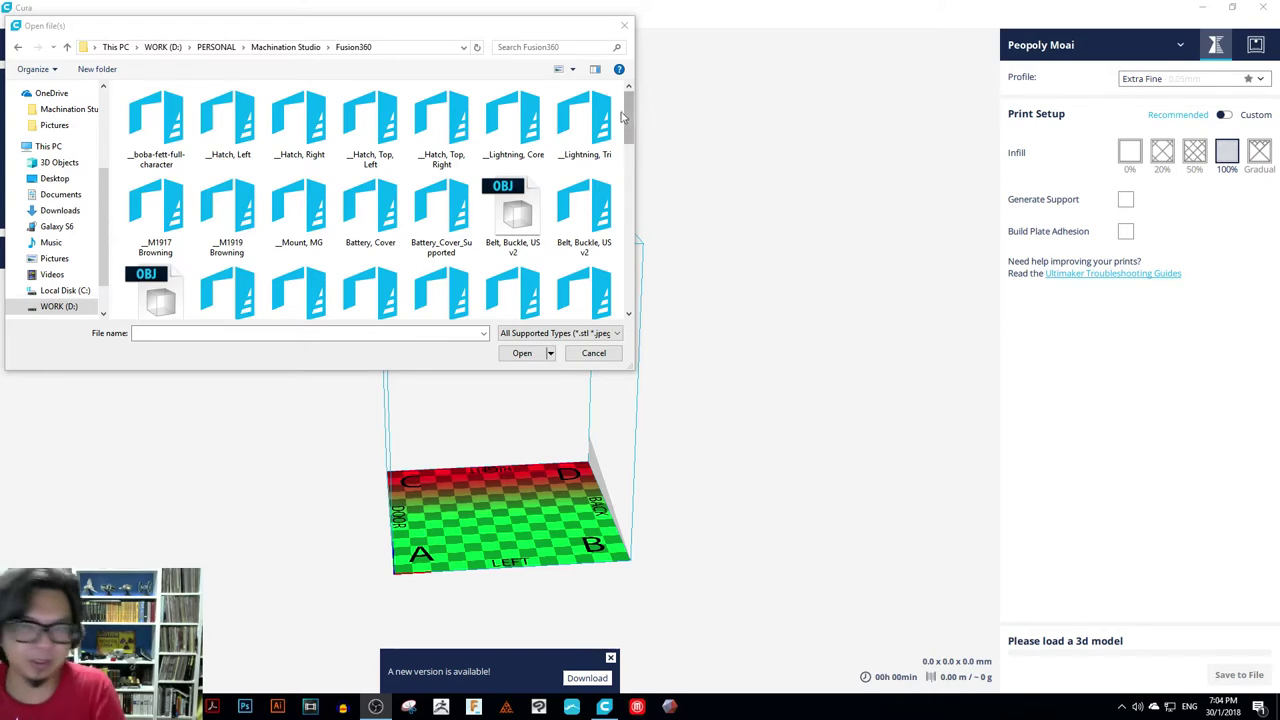
- Load the Body-Bot-Left_Sup and Body-Bot-Right-Sup STL files together onto the Peopoly Moai plate
mouse_move(622, 117)
mouse_down()
mouse_move(633, 152)
mouse_move(632, 114)
mouse_move(629, 137)
mouse_up()
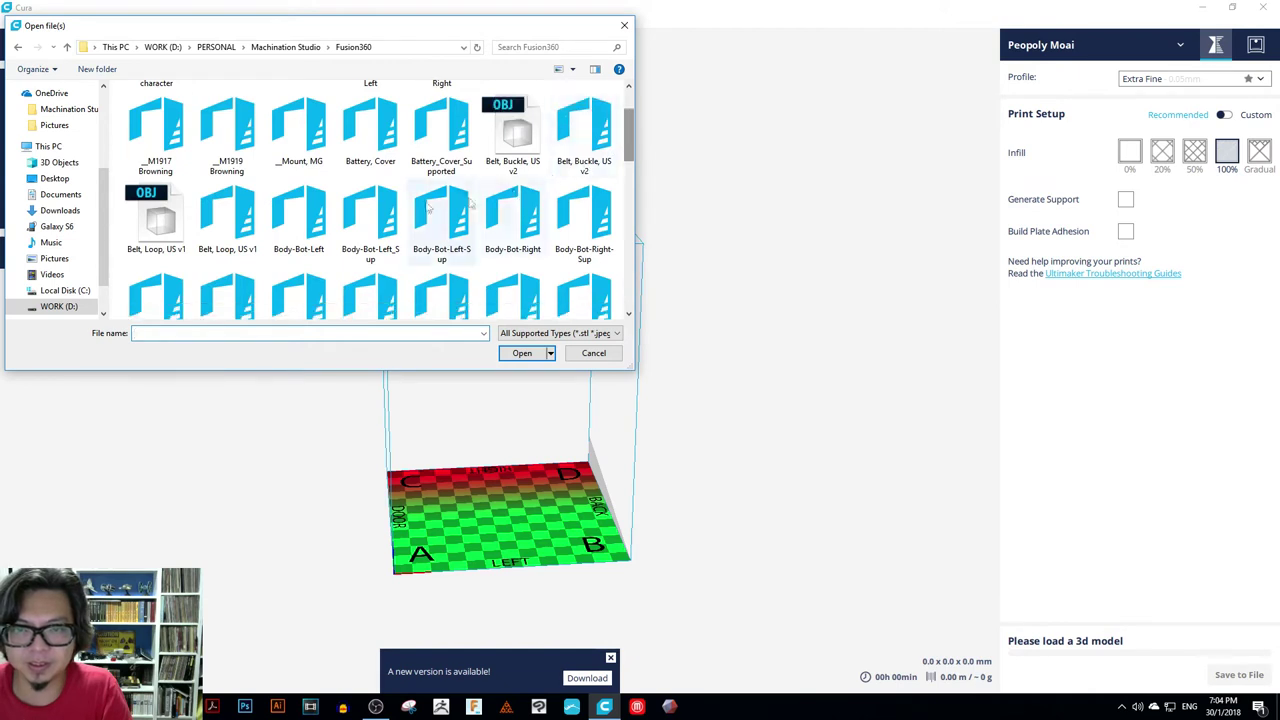
click(386, 214)
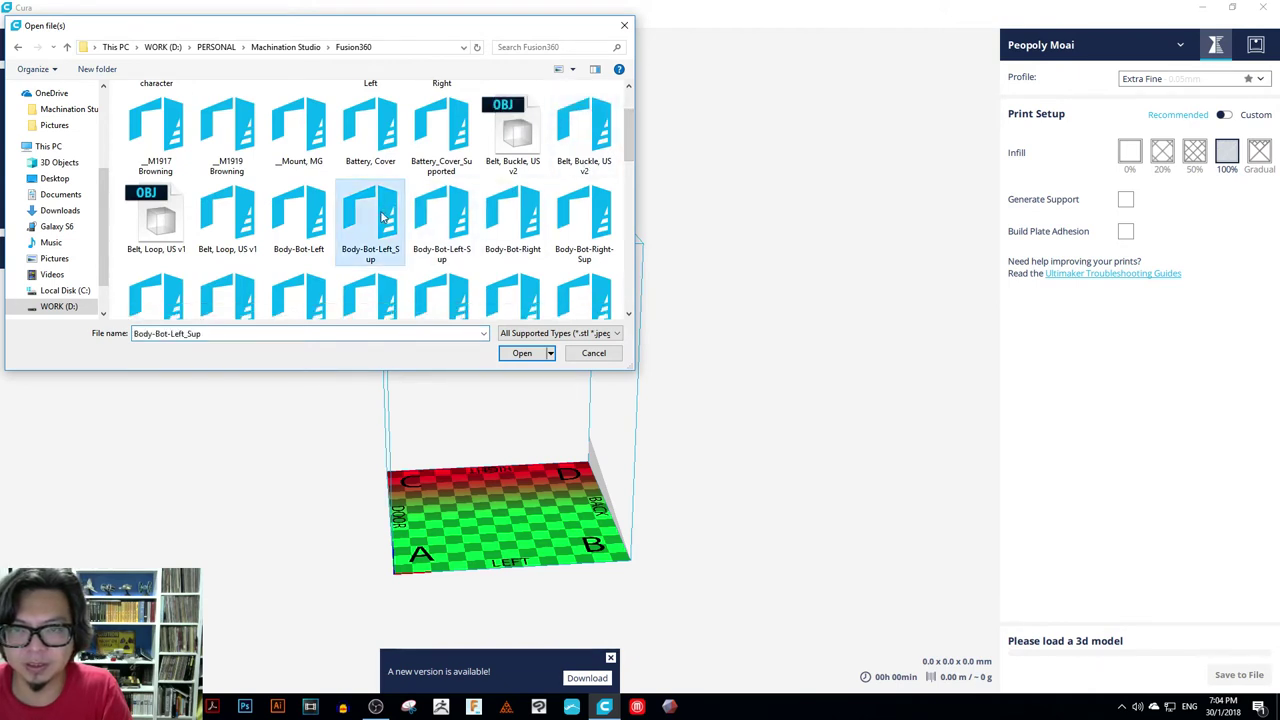
ctrl+click(584, 214)
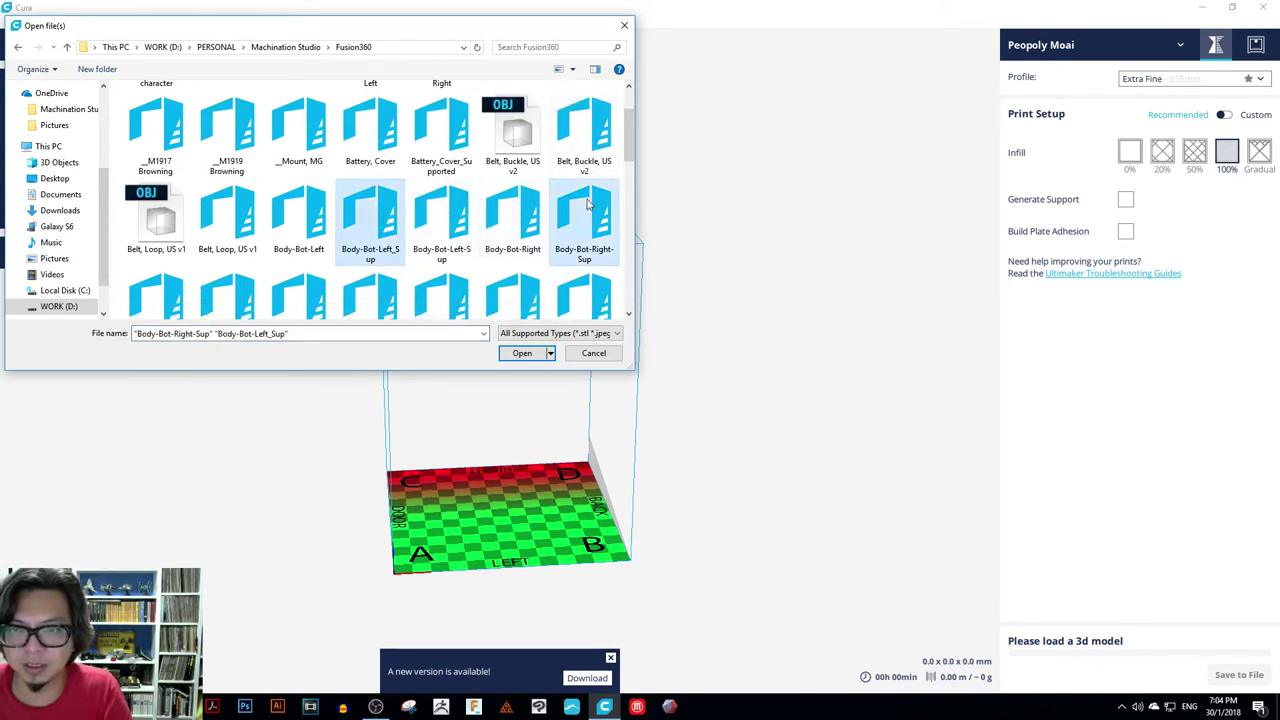
click(538, 355)
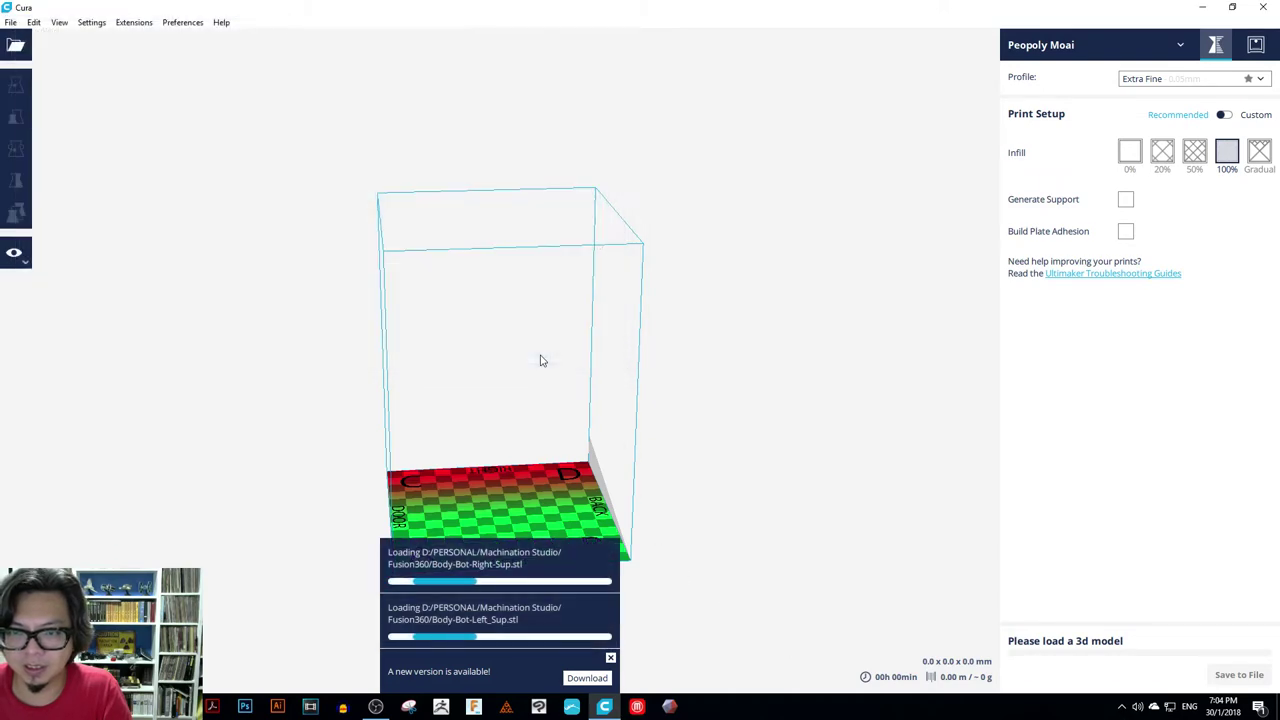
right_drag(603, 383, 830, 403)
- Move the grey Body-Bot model to the plate's right front and lay it flat
click(478, 425)
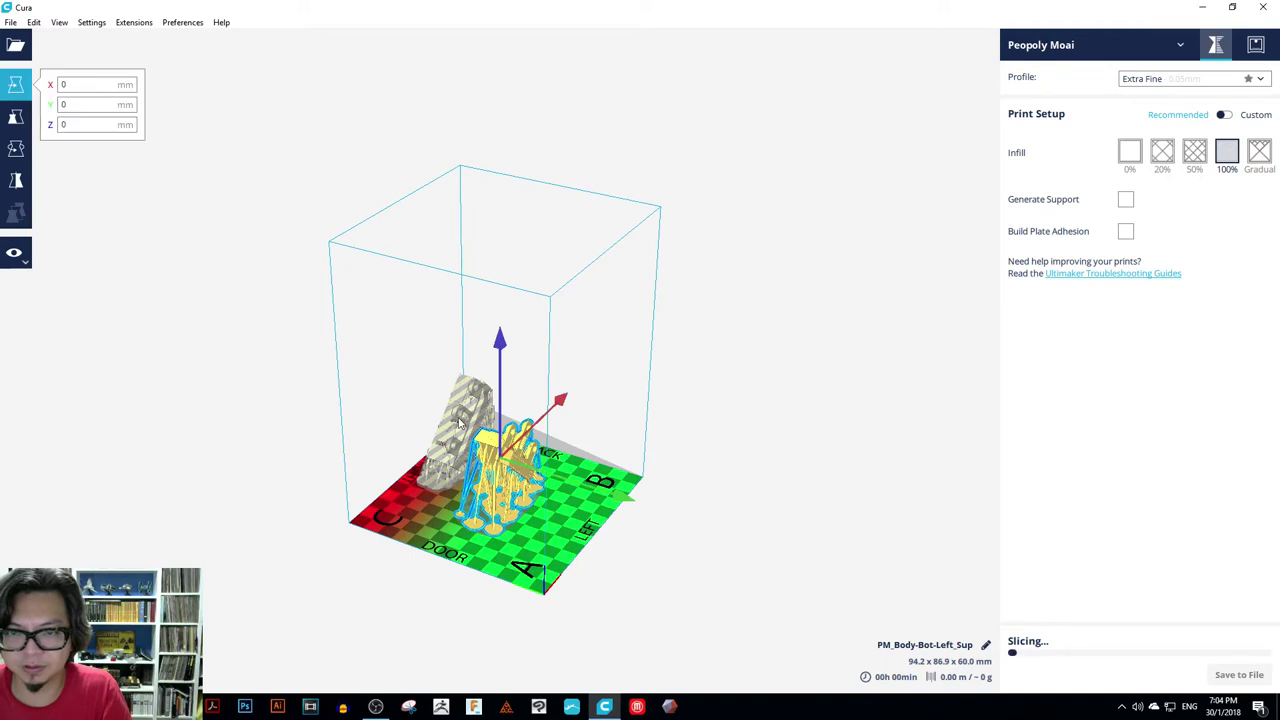
drag(491, 407, 552, 456)
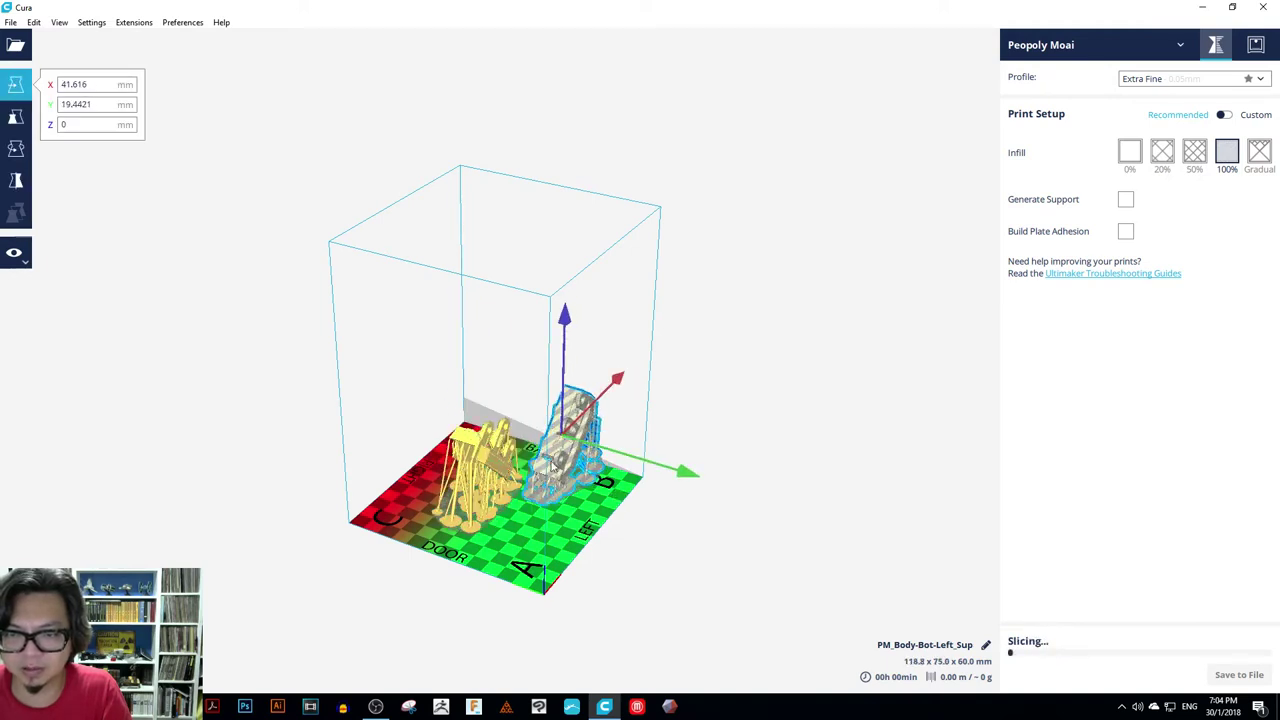
scroll(588, 593, up, 3)
drag(591, 553, 680, 423)
click(16, 148)
- Rotate the yellow model, move it to the plate's left, and pull the grey one back on
click(462, 560)
right_drag(680, 423, 467, 492)
key(t)
drag(482, 493, 452, 570)
drag(570, 572, 585, 527)
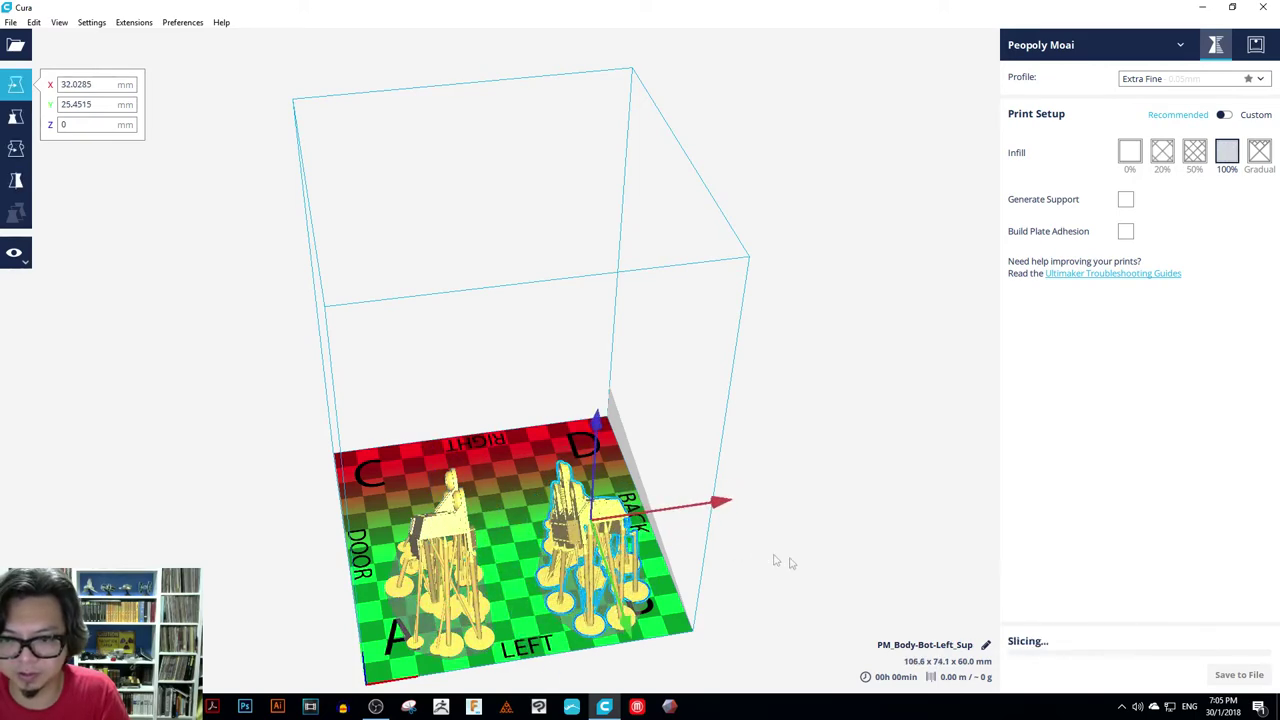
- Fine-tune both models' positions, shifting the lower model about 4 mm
right_drag(777, 560, 1000, 580)
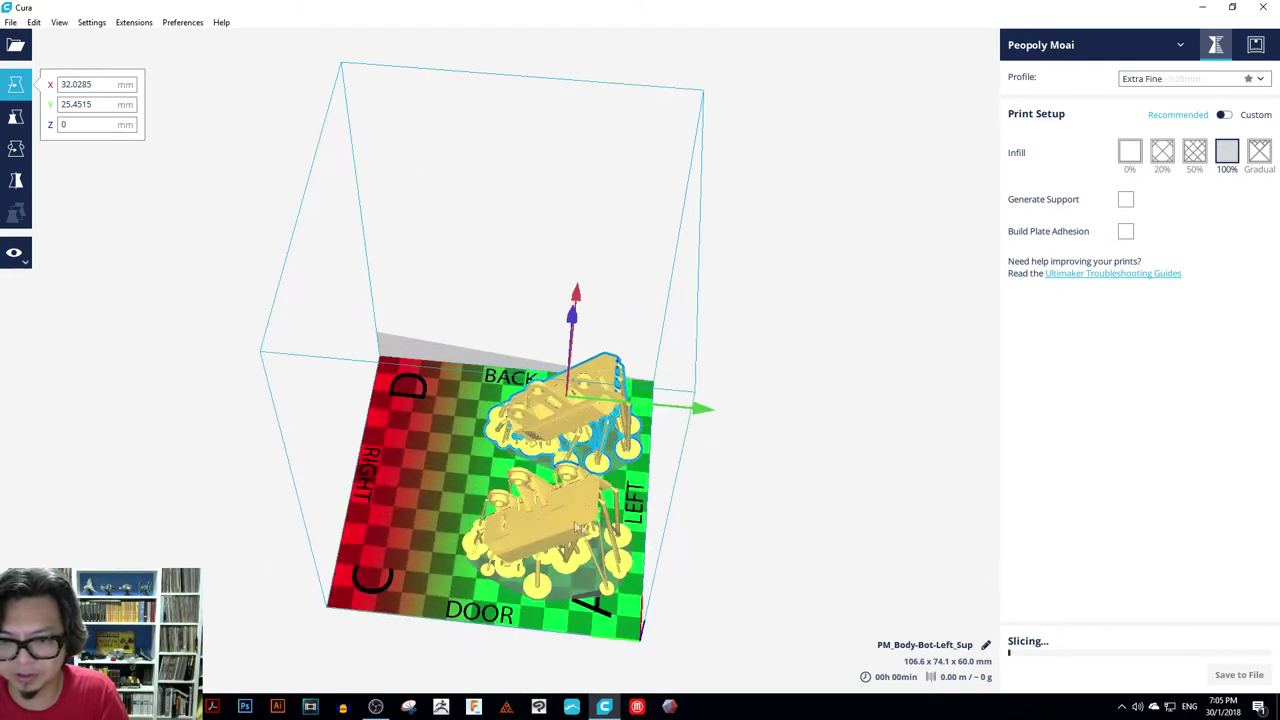
drag(580, 528, 548, 527)
drag(556, 442, 545, 431)
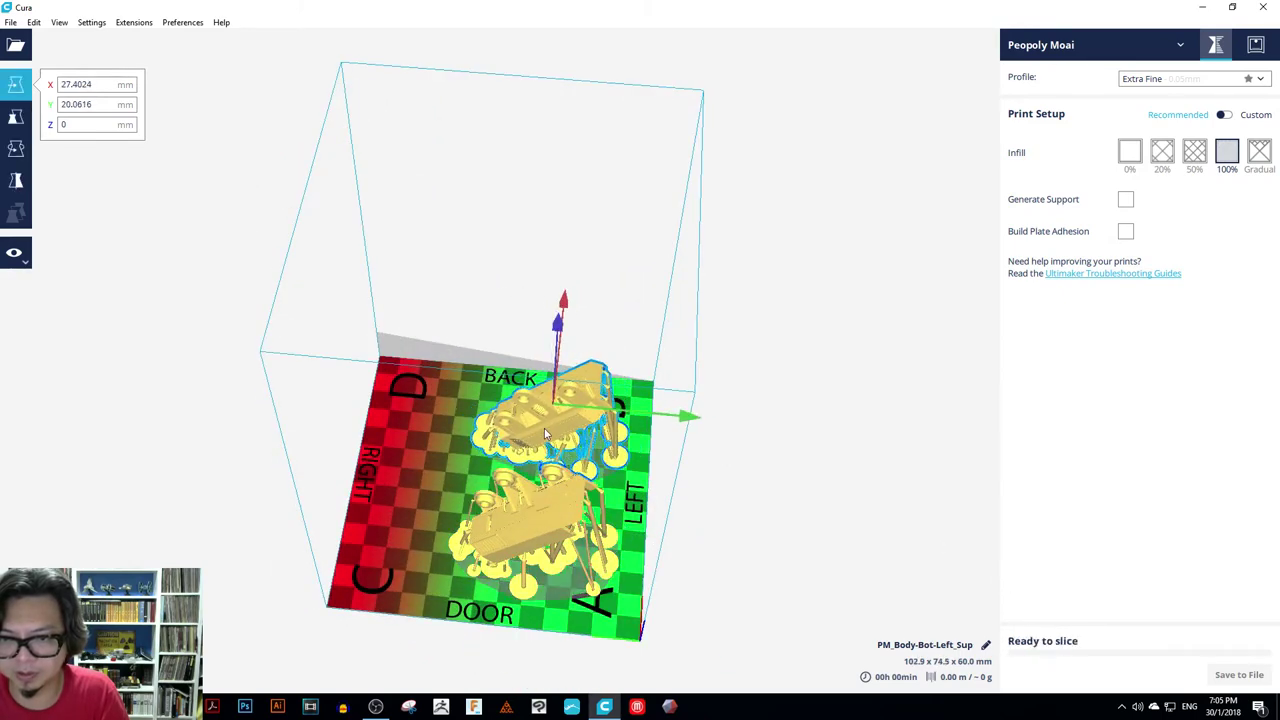
click(533, 530)
right_drag(720, 531, 757, 528)
drag(573, 511, 581, 503)
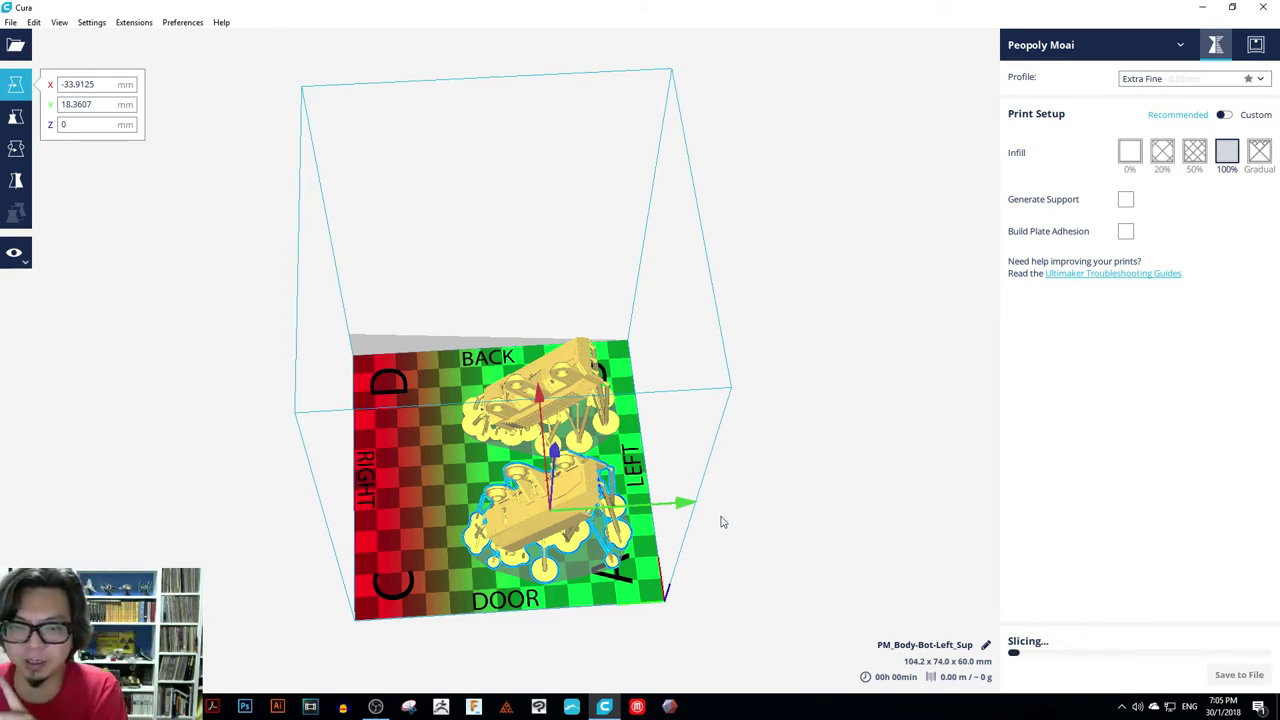
- Slide the lower model along X so the two parts span 99.7 x 74.0 x 60.0 mm
right_drag(723, 521, 706, 467)
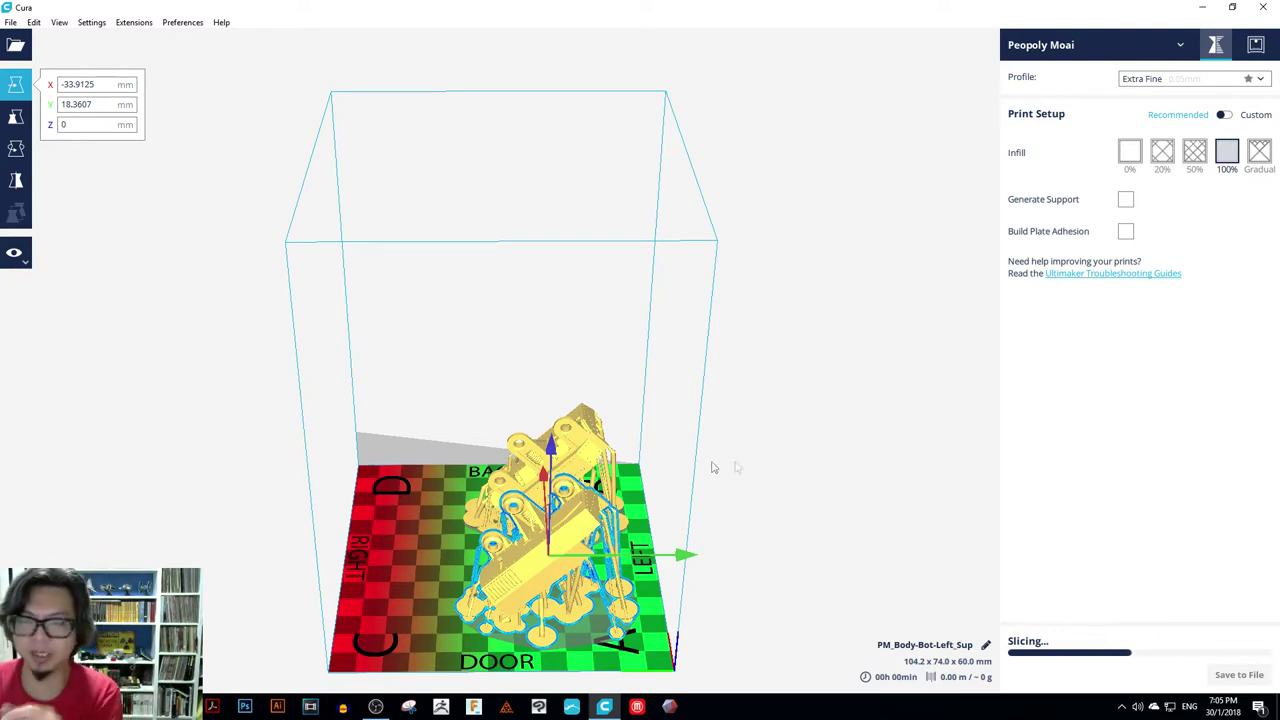
right_drag(809, 480, 777, 443)
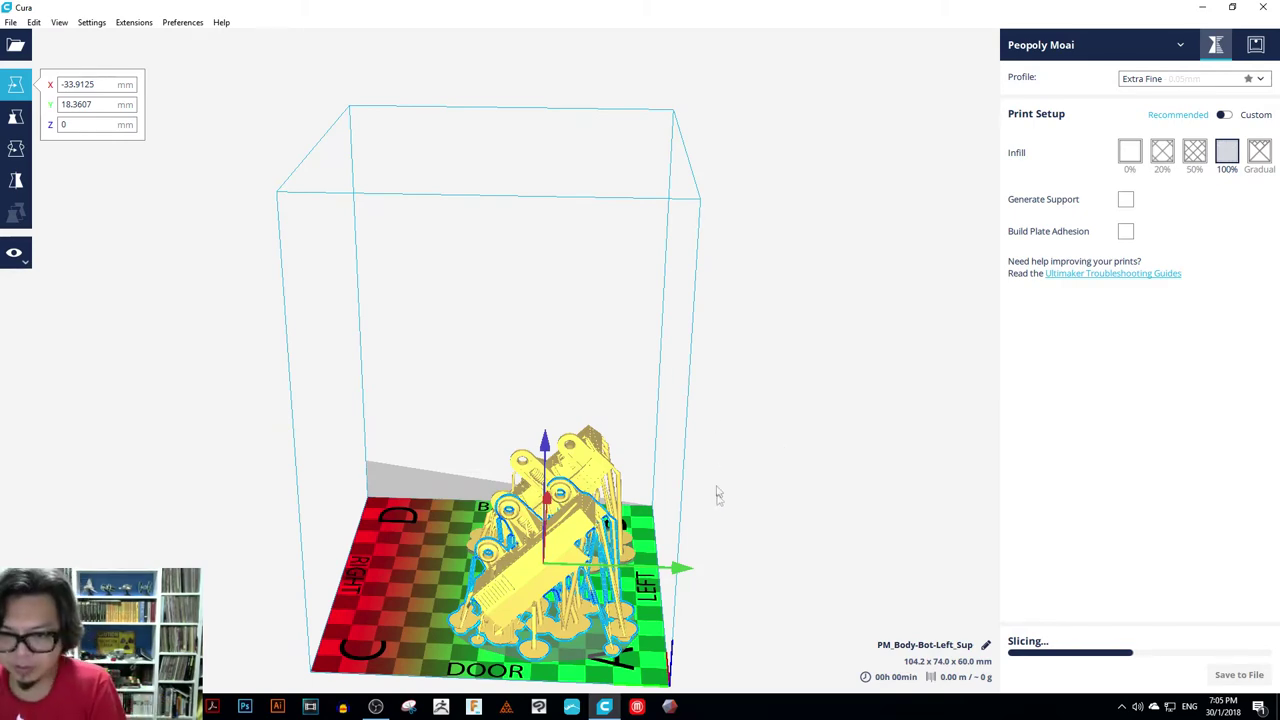
right_drag(717, 491, 657, 614)
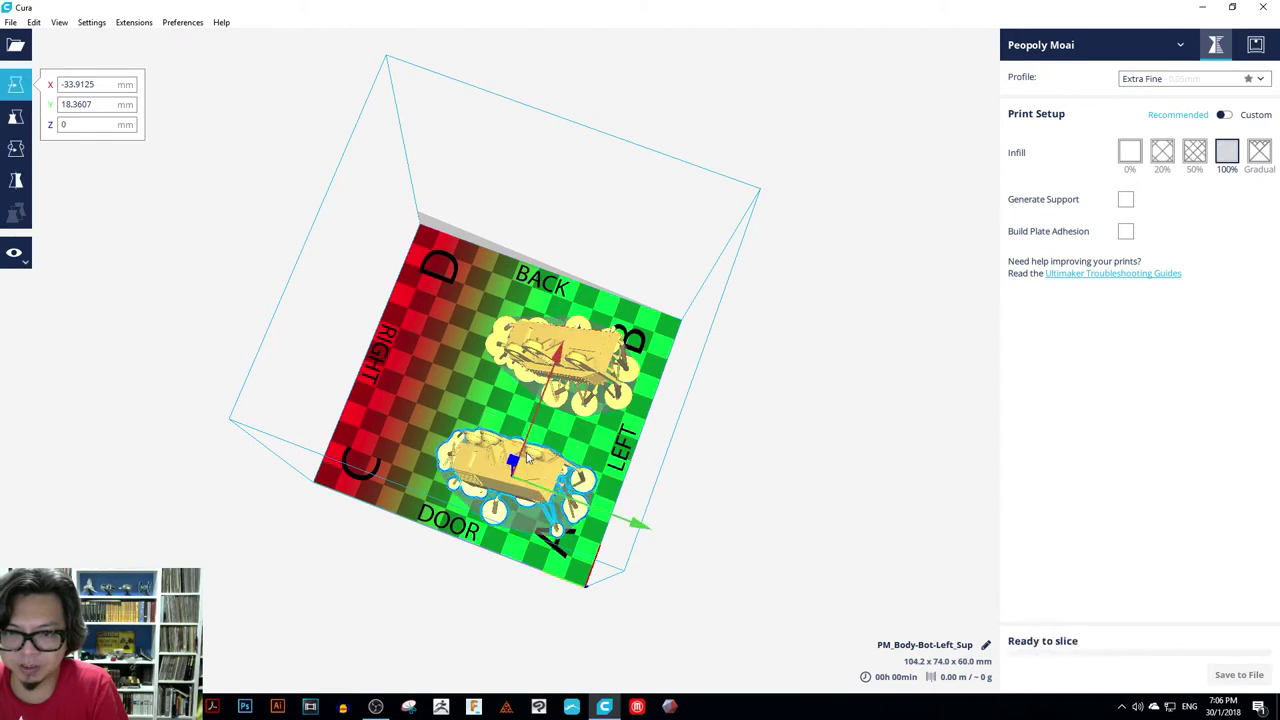
drag(538, 424, 537, 418)
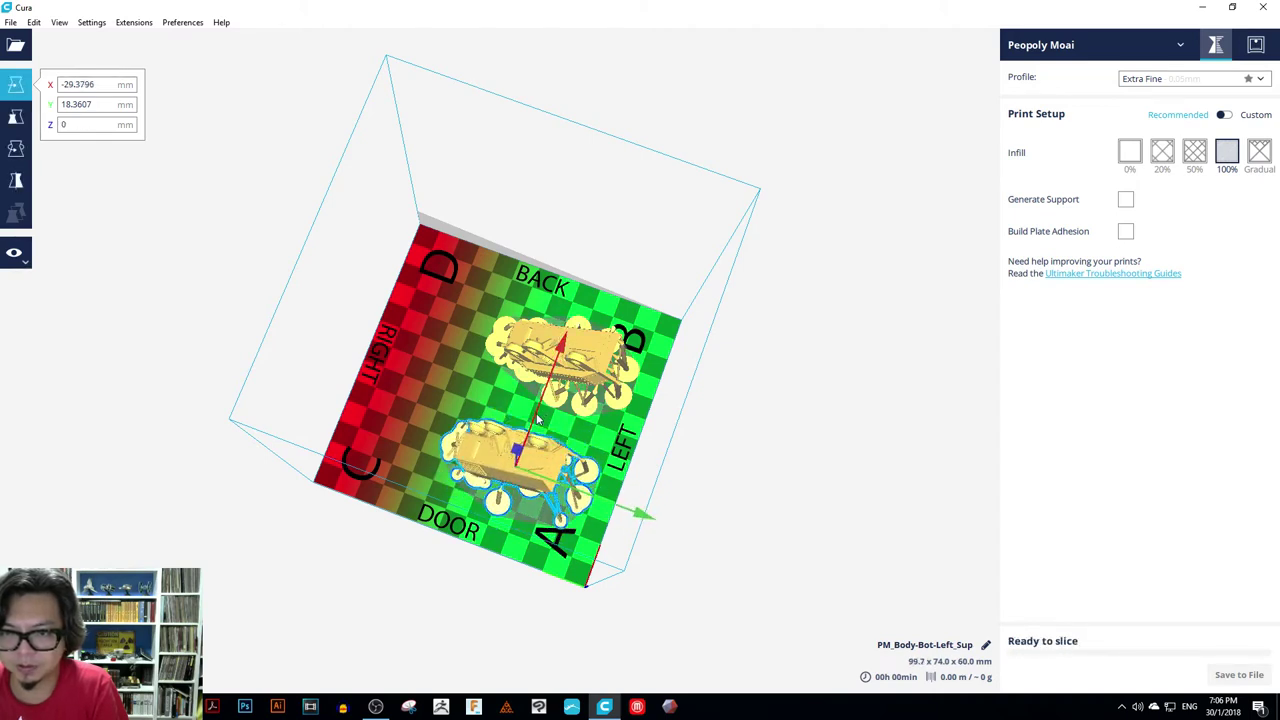
right_drag(717, 368, 677, 374)
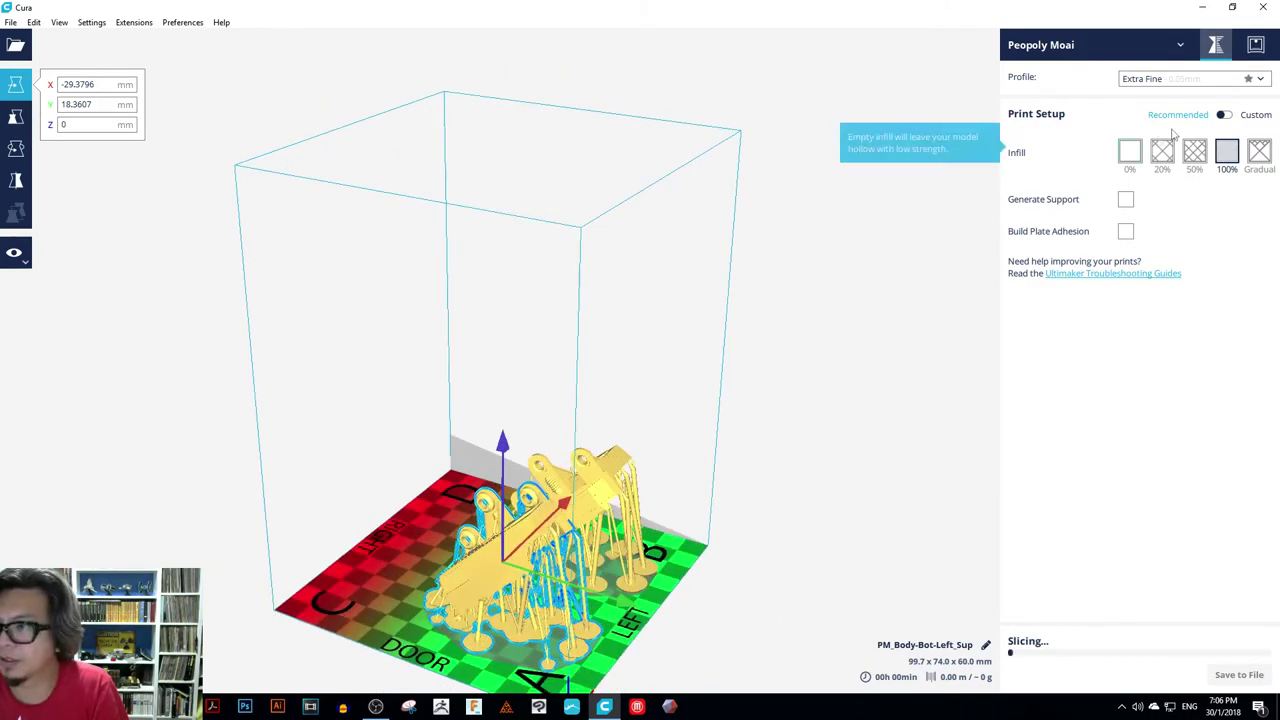